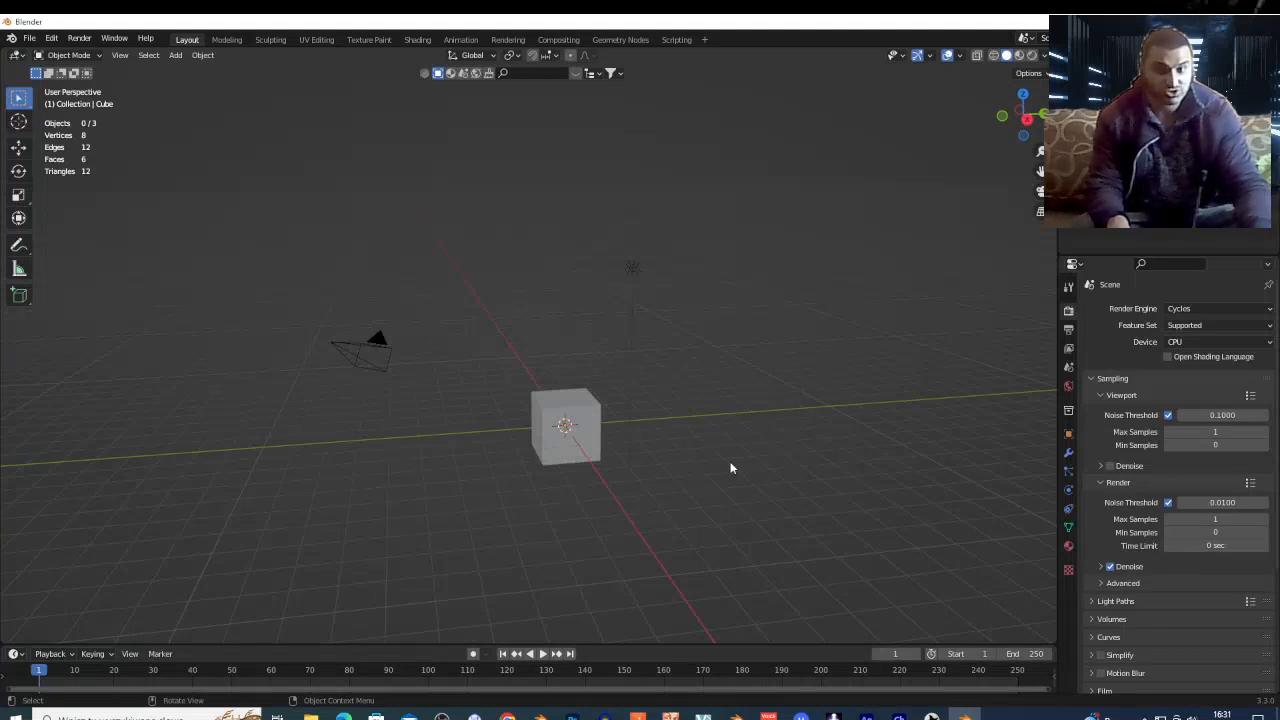
Step: Stretch the cube into a column by scaling it about 3.67 along Z, then raise it vertically above the ground
{"action": "left_click", "coordinate": [578, 433]}
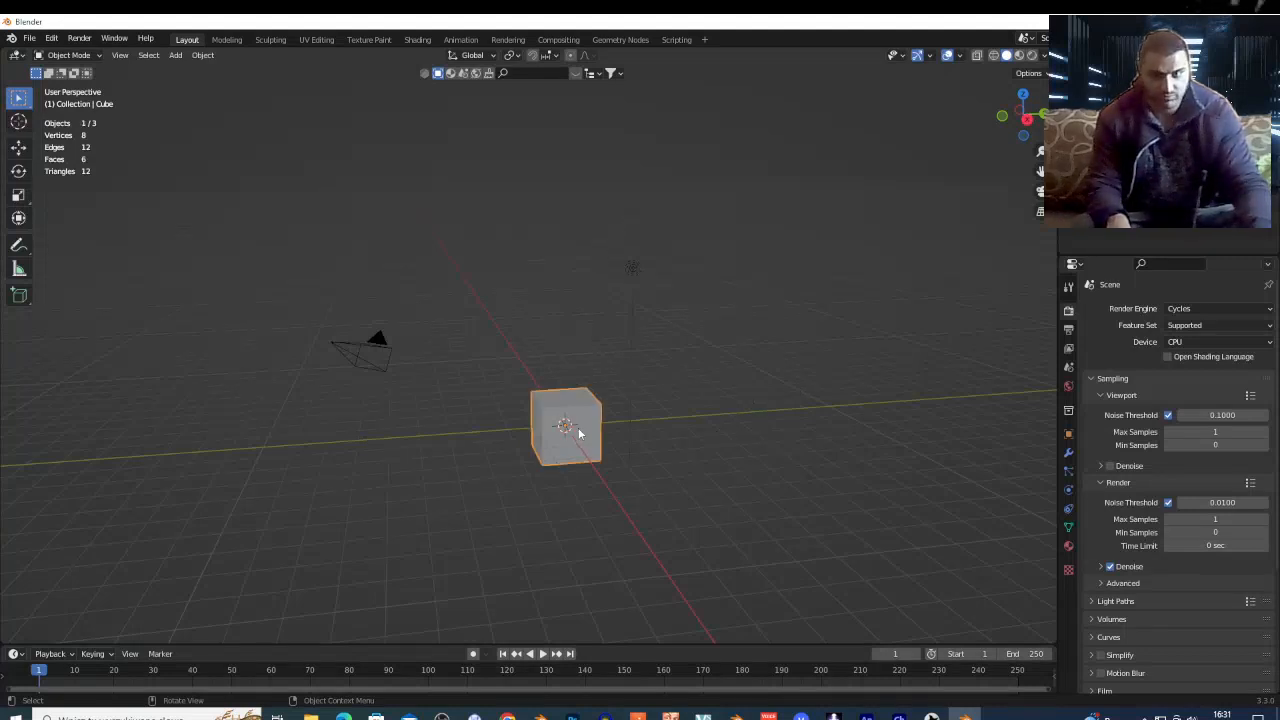
{"action": "key", "text": "s"}
{"action": "key", "text": "z"}
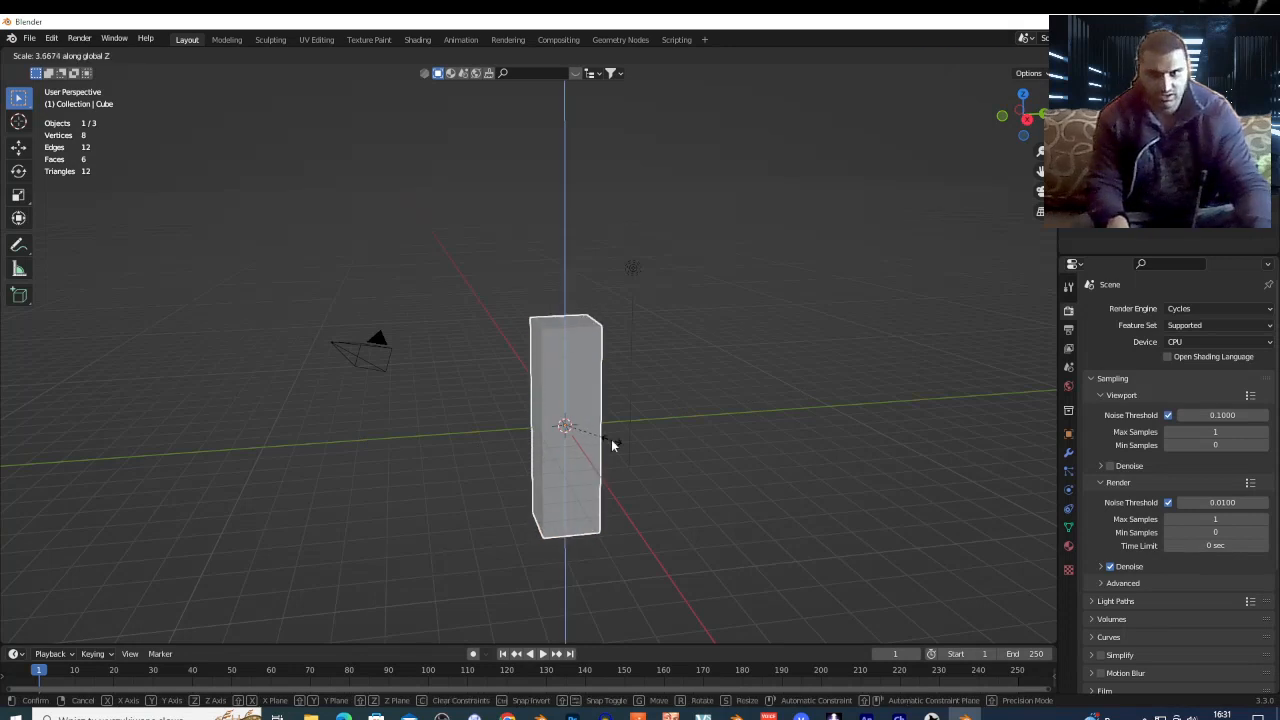
{"action": "left_click", "coordinate": [612, 445]}
{"action": "key", "text": "g"}
{"action": "key", "text": "z"}
{"action": "left_click", "coordinate": [604, 325]}
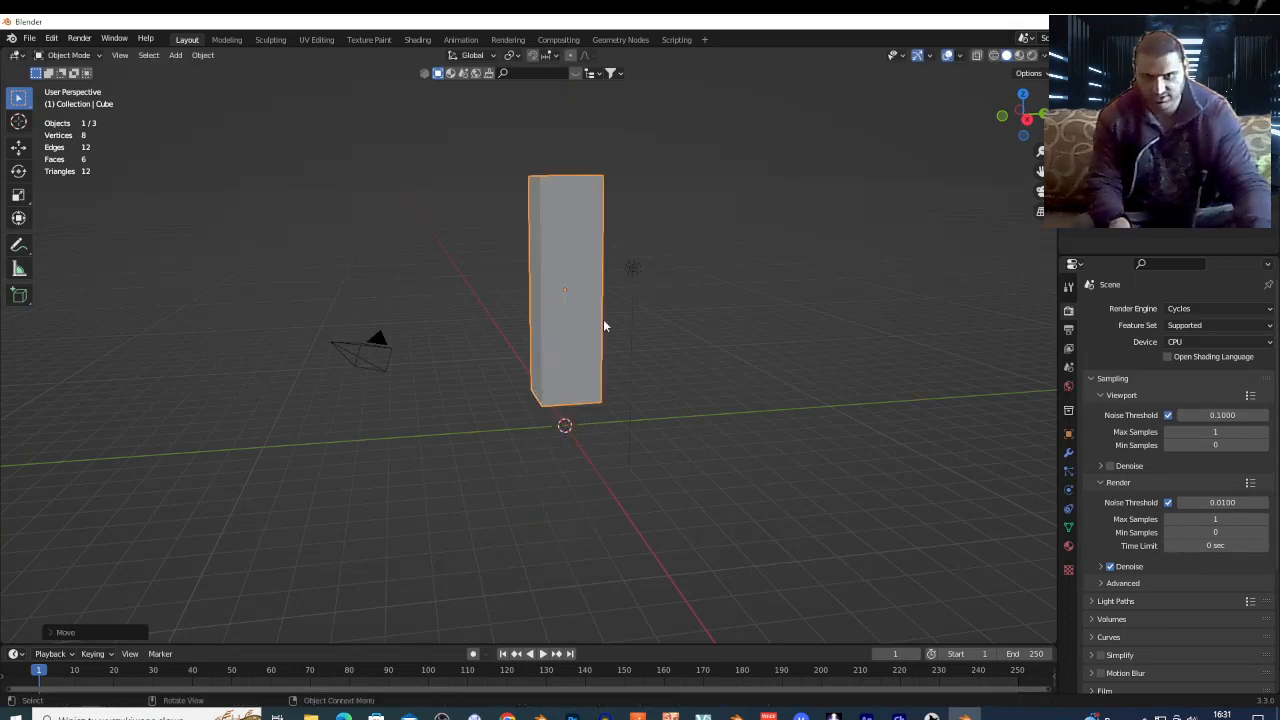
{"action": "middle_click_drag", "start_coordinate": [555, 271], "coordinate": [556, 278]}
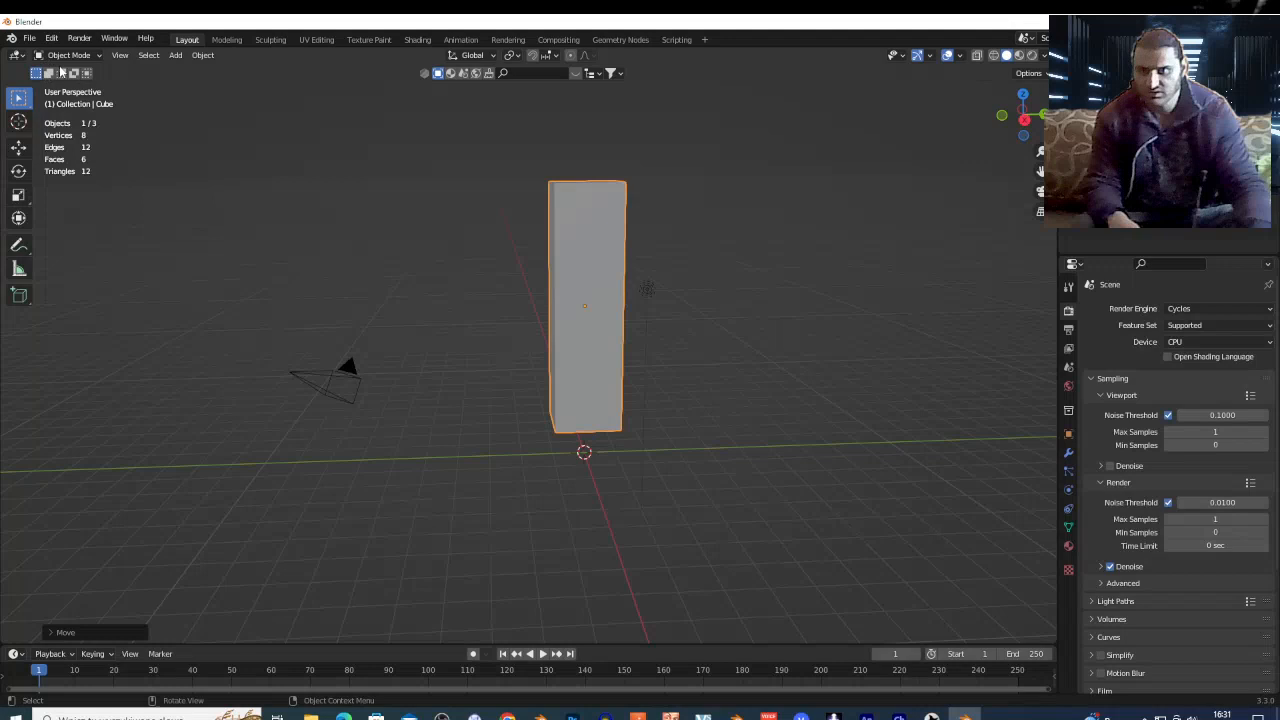
Step: Find the Object: Cell Fracture add-on by searching "cell", make sure it is enabled, and save the preferences
{"action": "left_click", "coordinate": [51, 38]}
{"action": "left_click", "coordinate": [100, 228]}
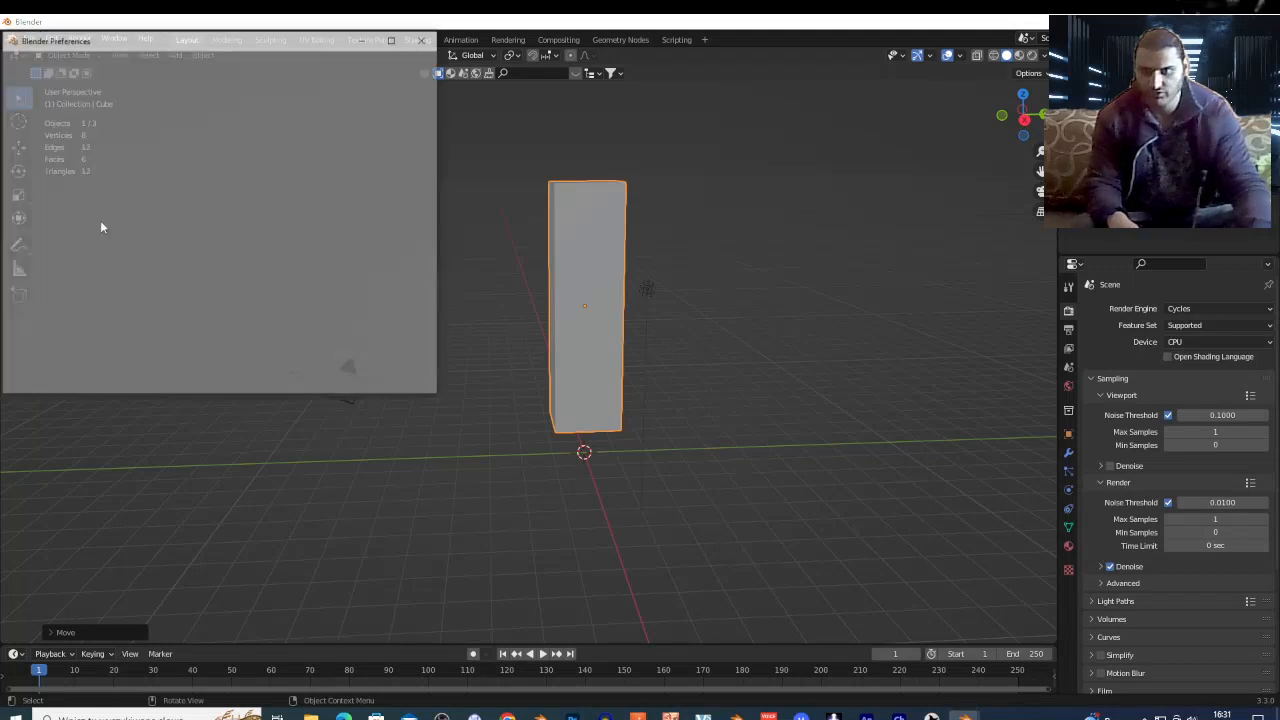
{"action": "left_click", "coordinate": [366, 77]}
{"action": "type", "text": "cell"}
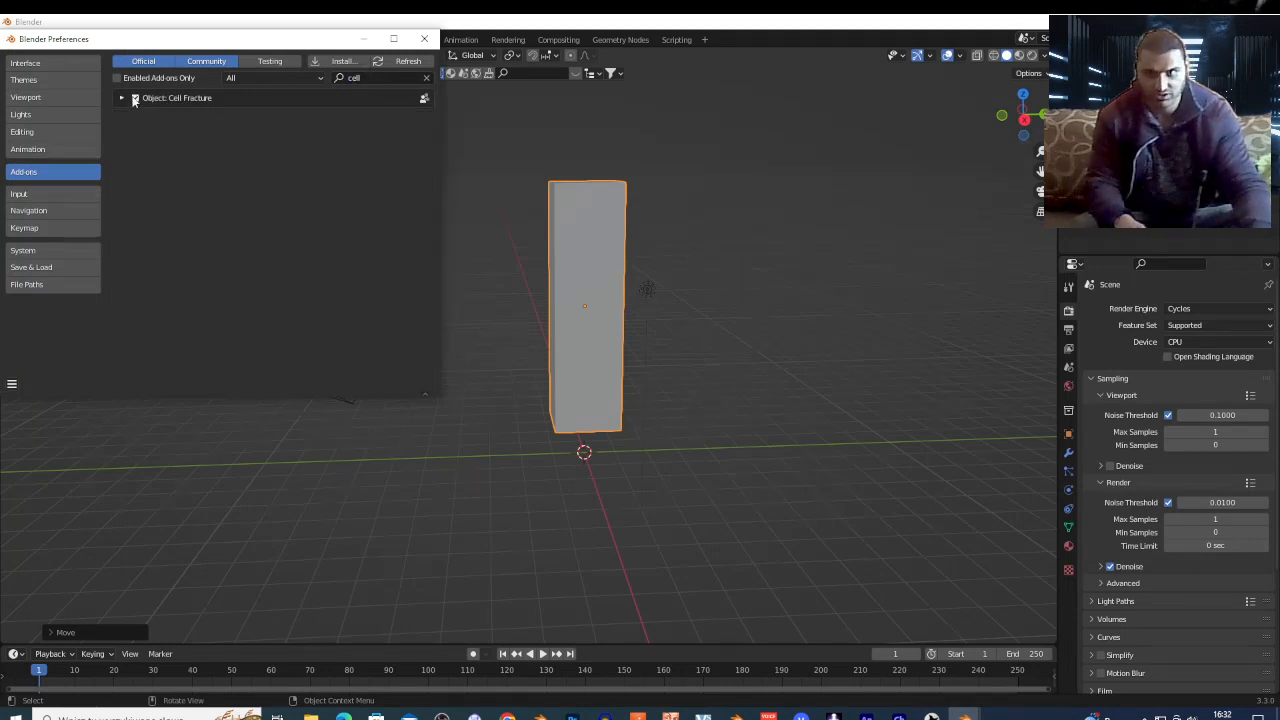
{"action": "left_click", "coordinate": [12, 387]}
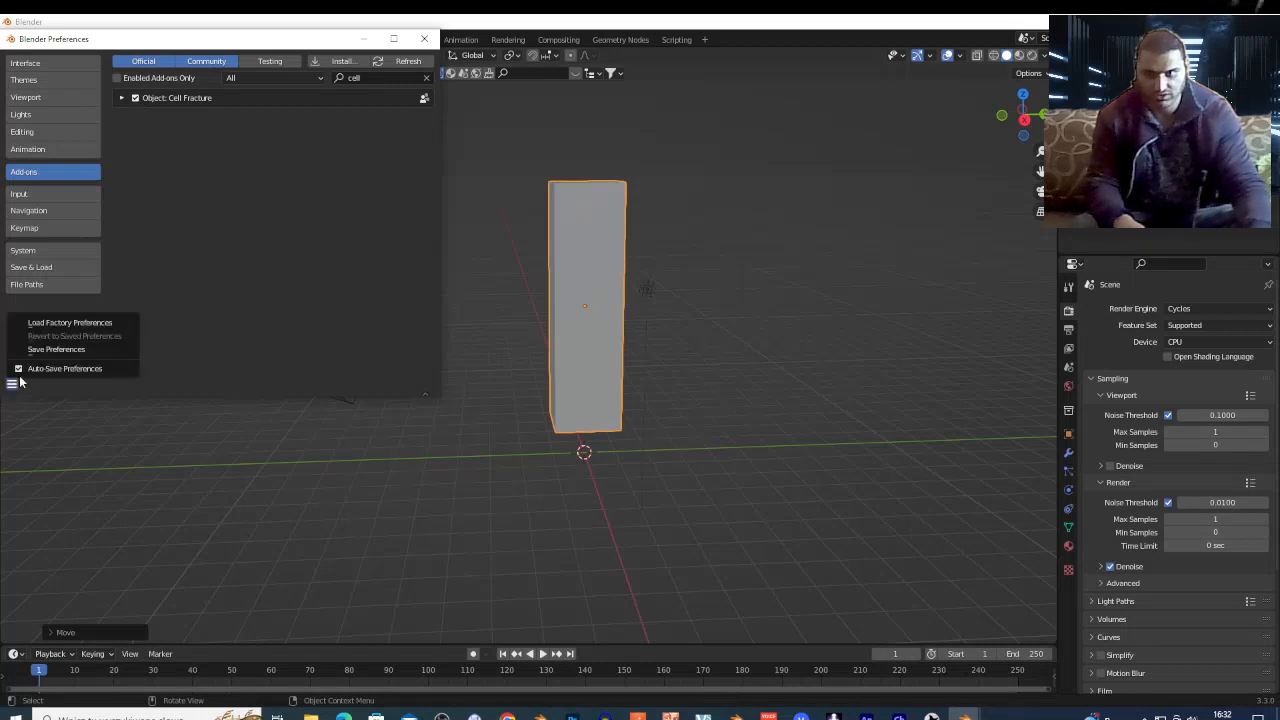
{"action": "left_click", "coordinate": [50, 352]}
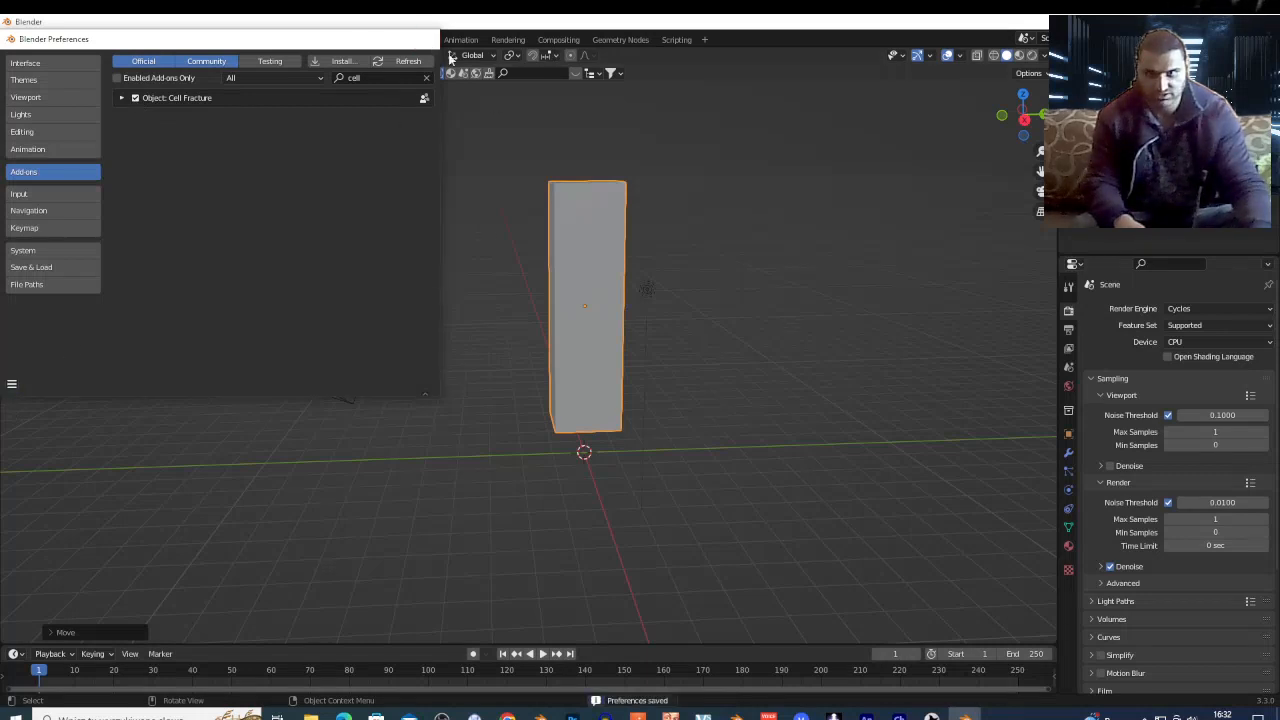
{"action": "left_click", "coordinate": [424, 38]}
{"action": "left_click", "coordinate": [776, 417]}
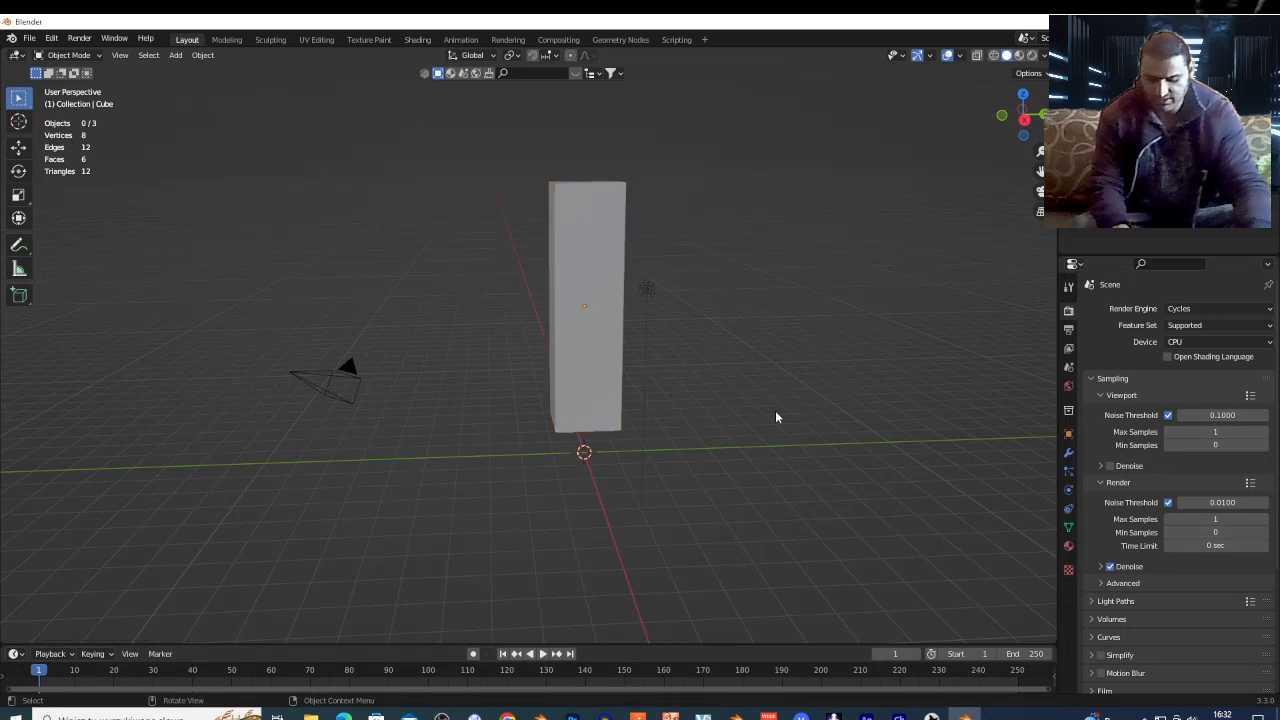
Step: Give the column two materials, keeping the first at its default white and setting the second's base color to black
{"action": "key", "text": "shift+grave"}
{"action": "left_click", "coordinate": [776, 412]}
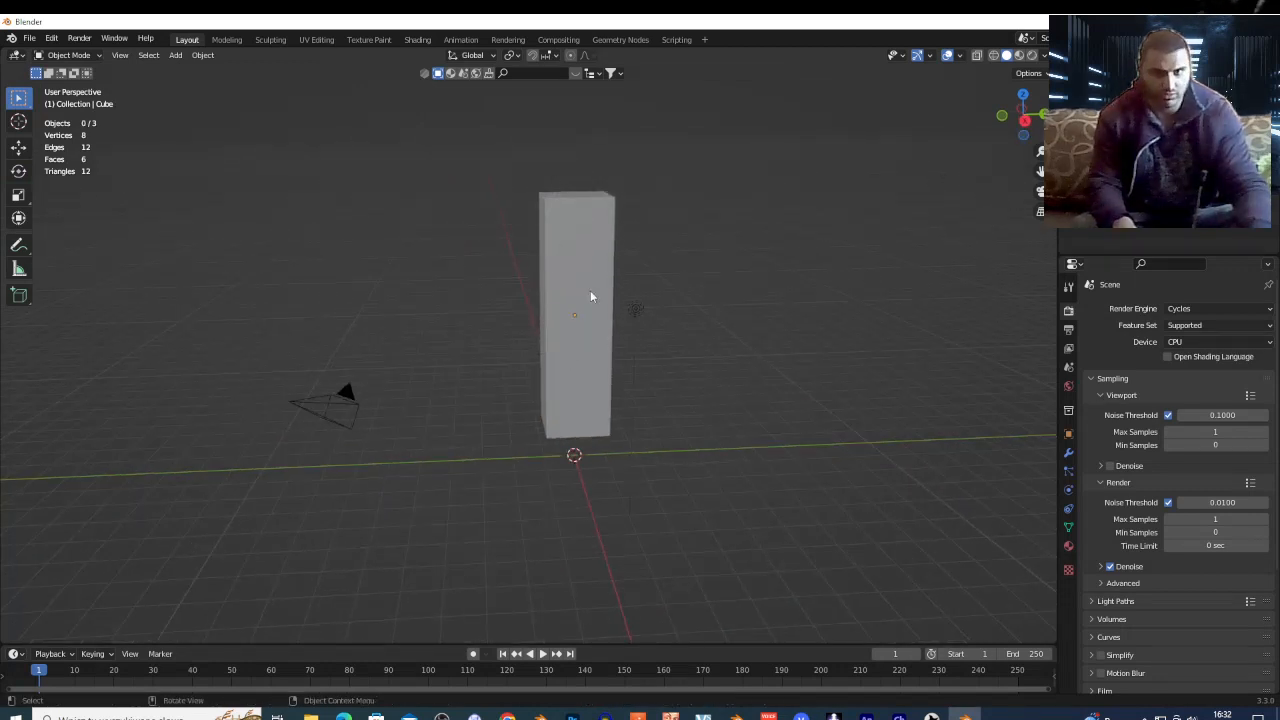
{"action": "left_click", "coordinate": [584, 229]}
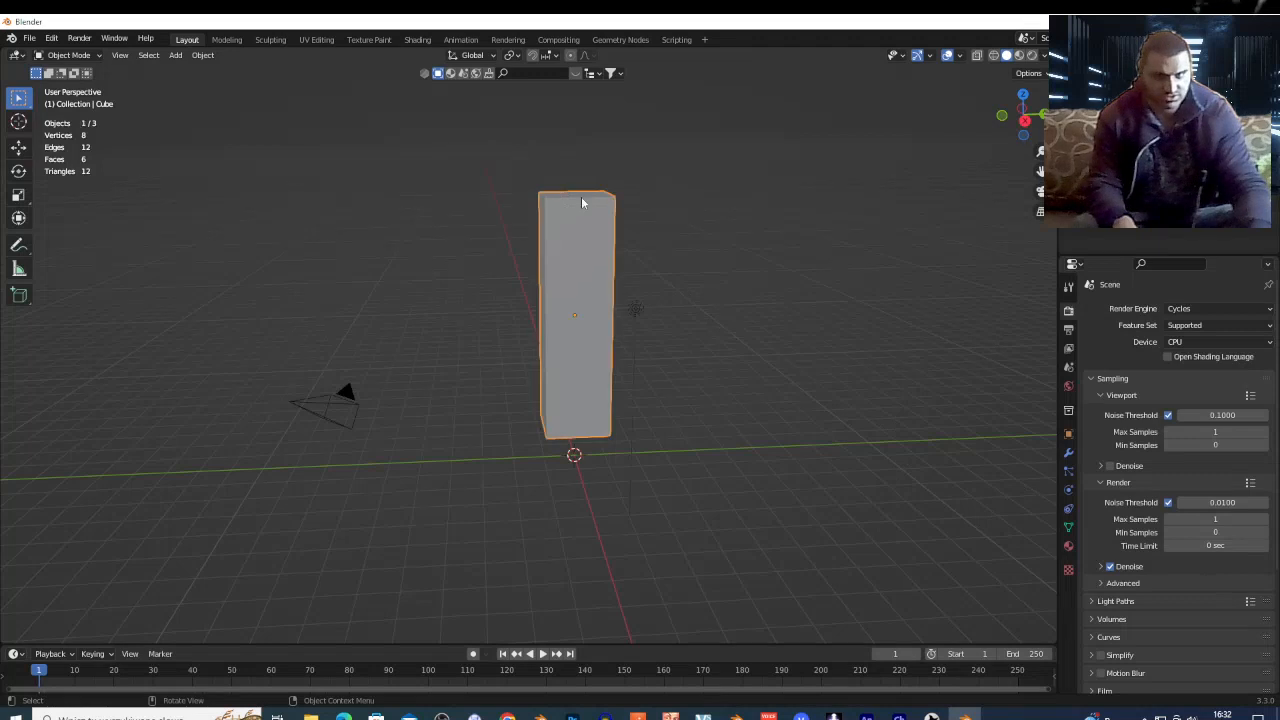
{"action": "left_click", "coordinate": [1068, 547]}
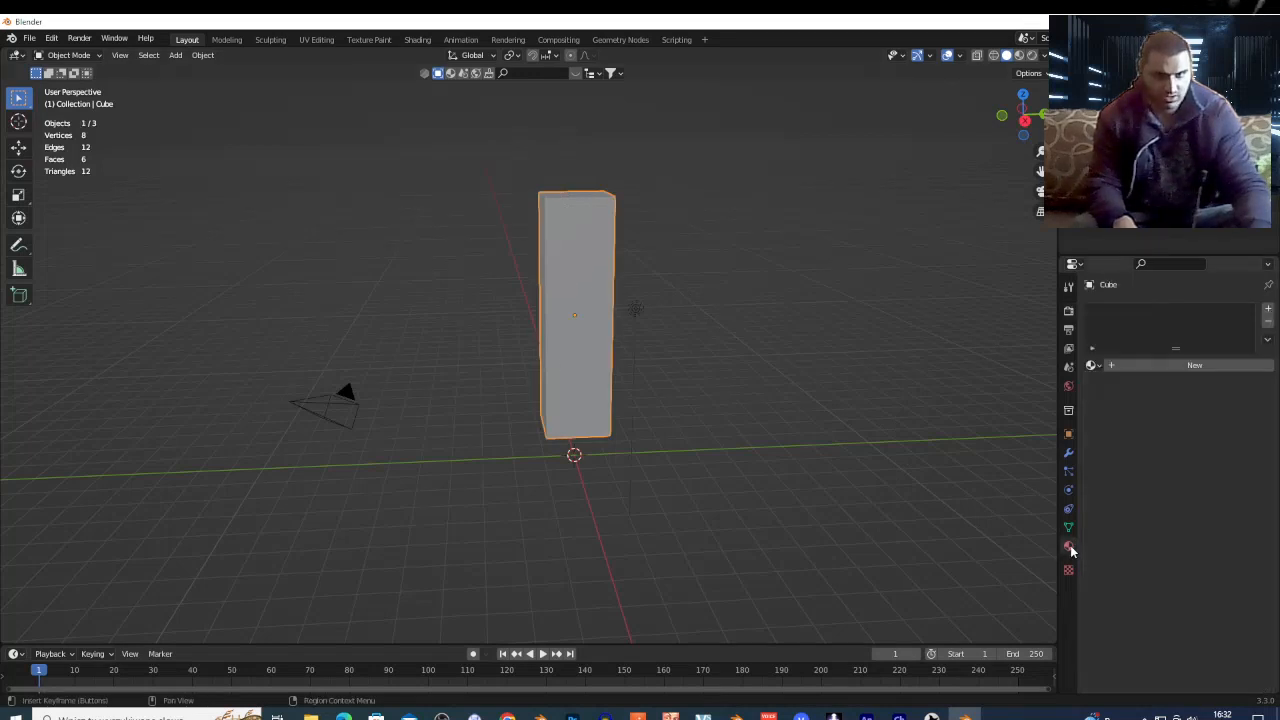
{"action": "left_click", "coordinate": [1193, 365]}
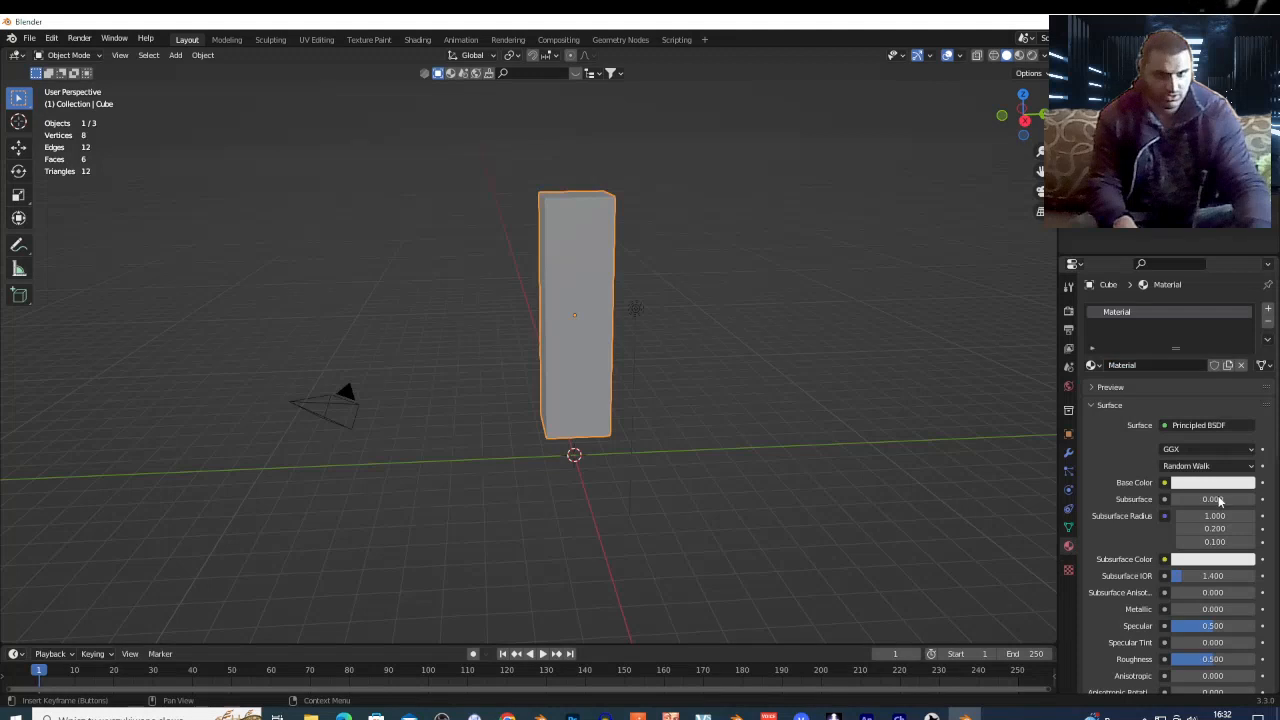
{"action": "left_click", "coordinate": [1268, 309]}
{"action": "left_click", "coordinate": [1195, 392]}
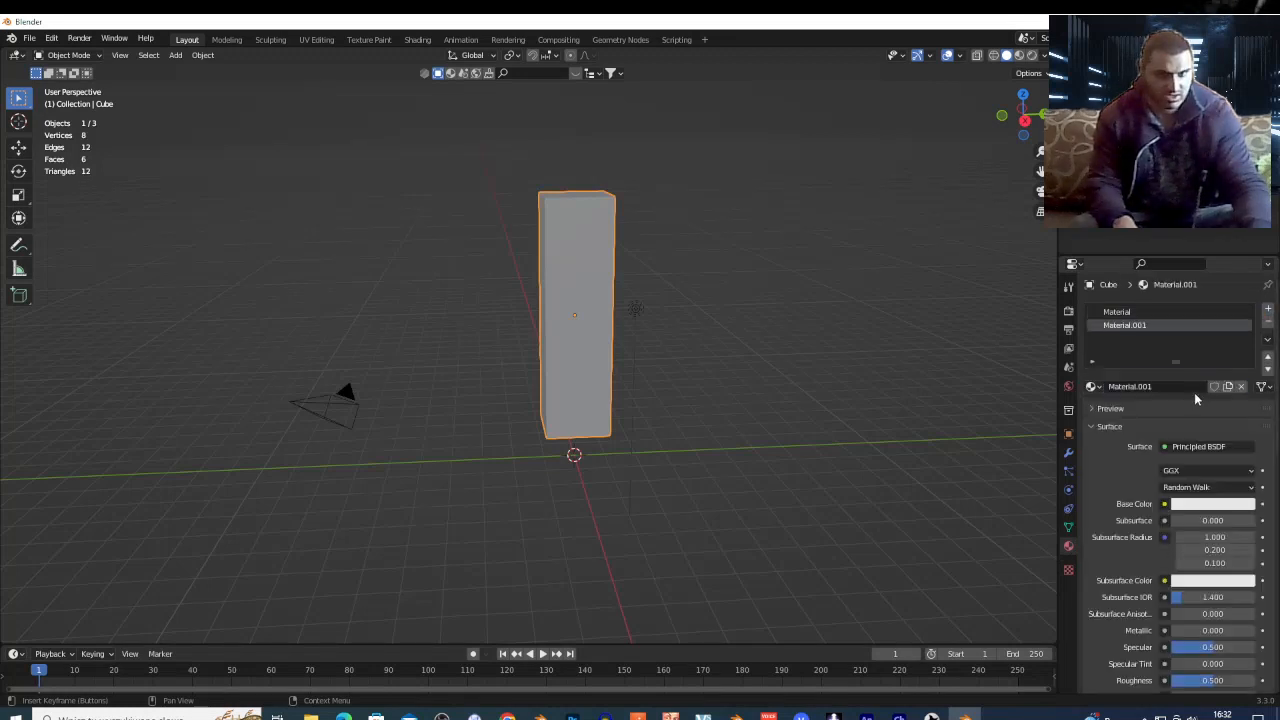
{"action": "left_click", "coordinate": [1219, 505]}
{"action": "left_click_drag", "start_coordinate": [1246, 362], "coordinate": [1246, 411]}
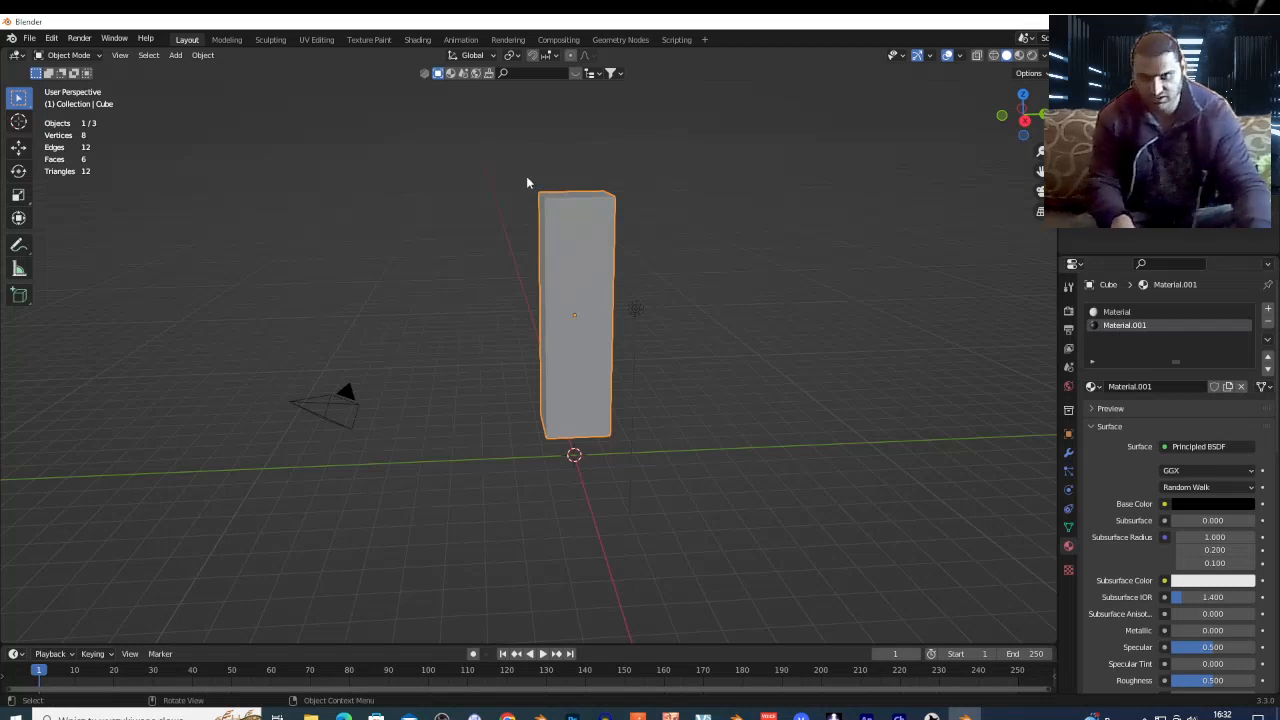
Step: Cell-fracture the column using Own Verts as point source, interior material index 1, and a collection named 1
{"action": "left_click", "coordinate": [496, 267]}
{"action": "left_click", "coordinate": [576, 234]}
{"action": "left_click", "coordinate": [204, 55]}
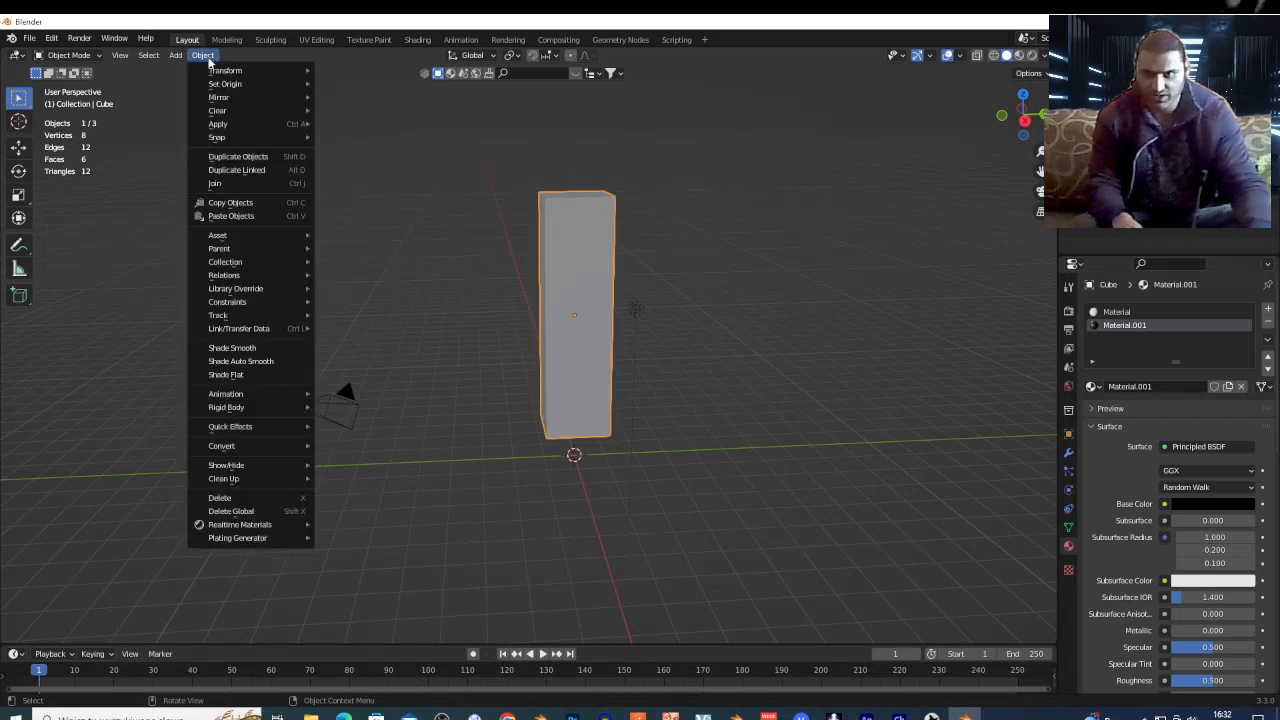
{"action": "mouse_move", "coordinate": [226, 428]}
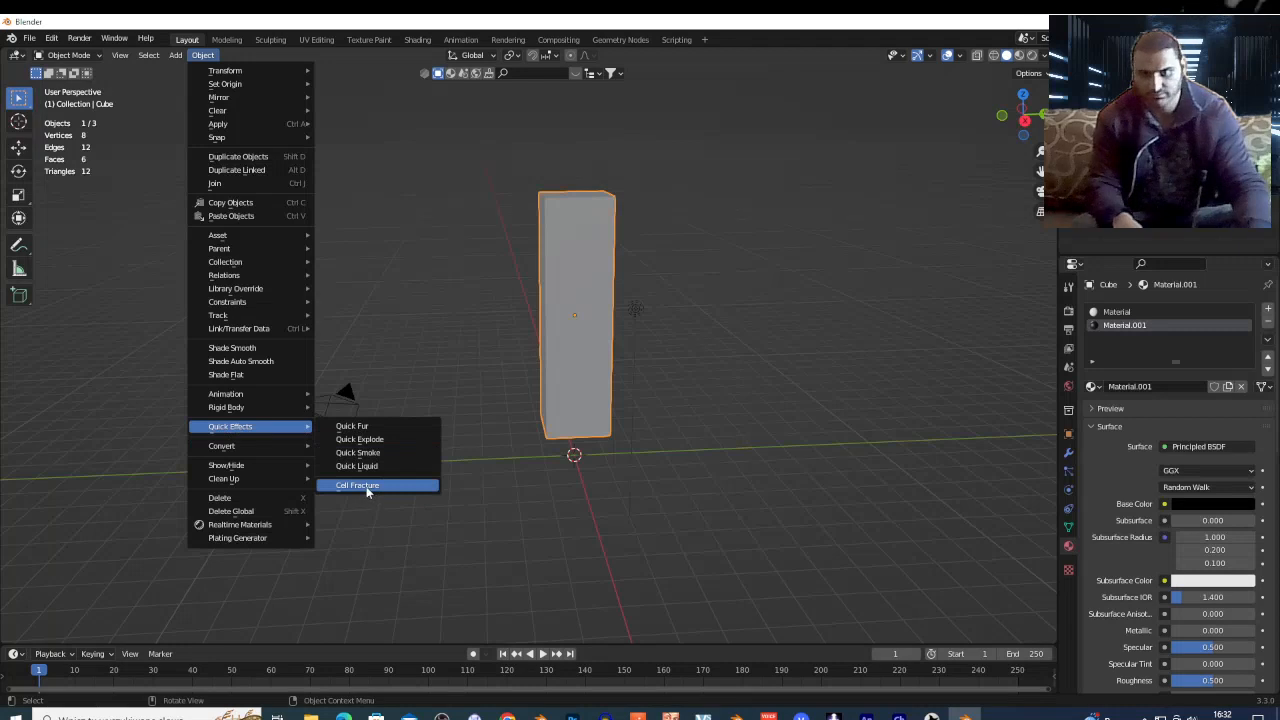
{"action": "left_click", "coordinate": [367, 487]}
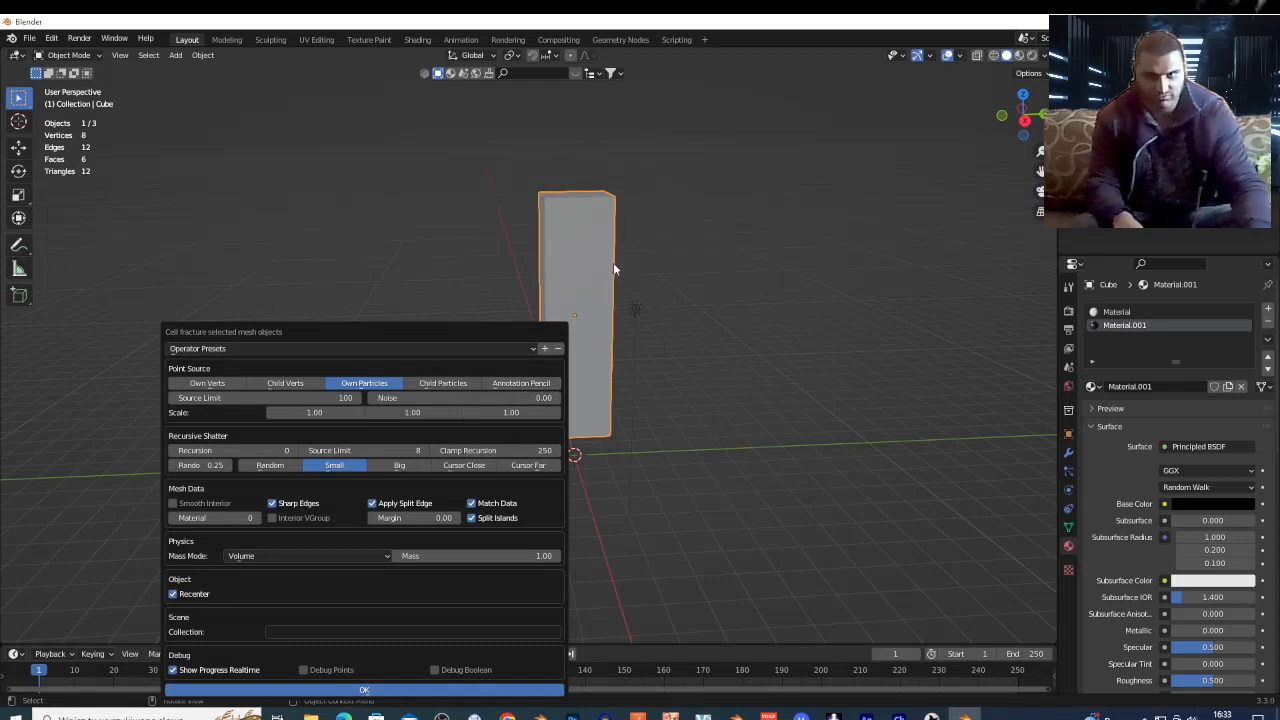
{"action": "left_click", "coordinate": [210, 383]}
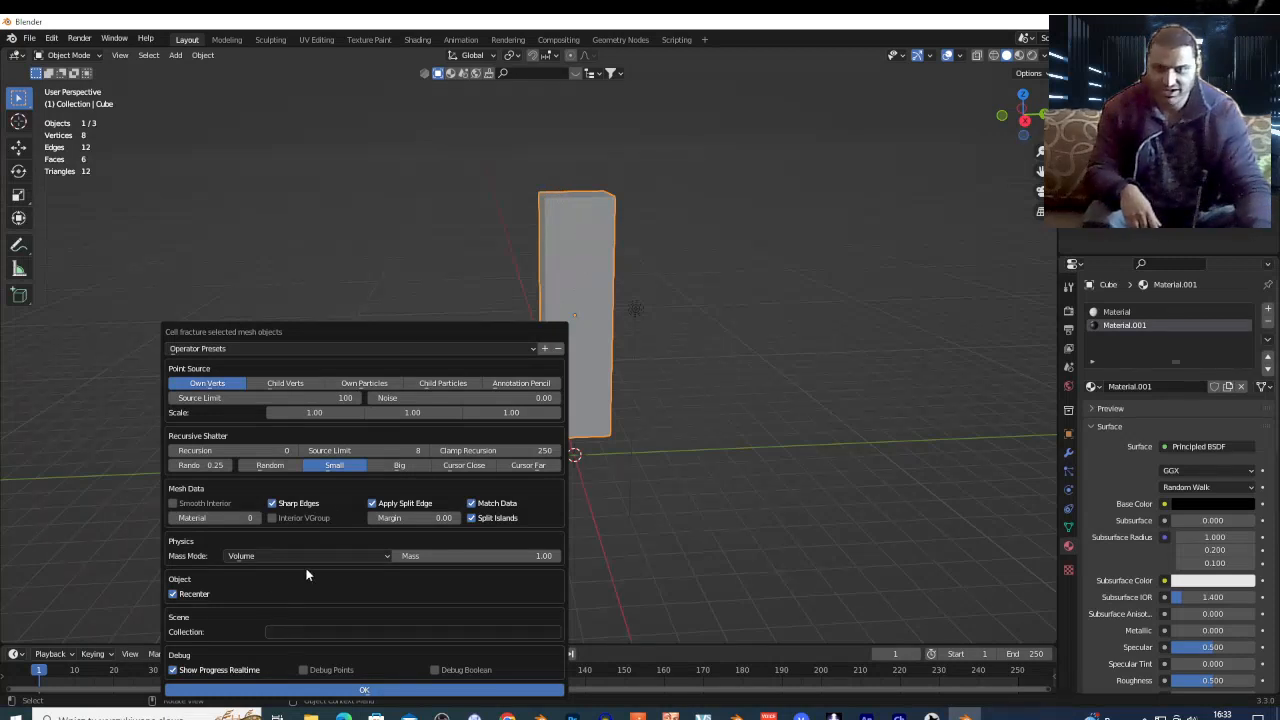
{"action": "left_click", "coordinate": [257, 518]}
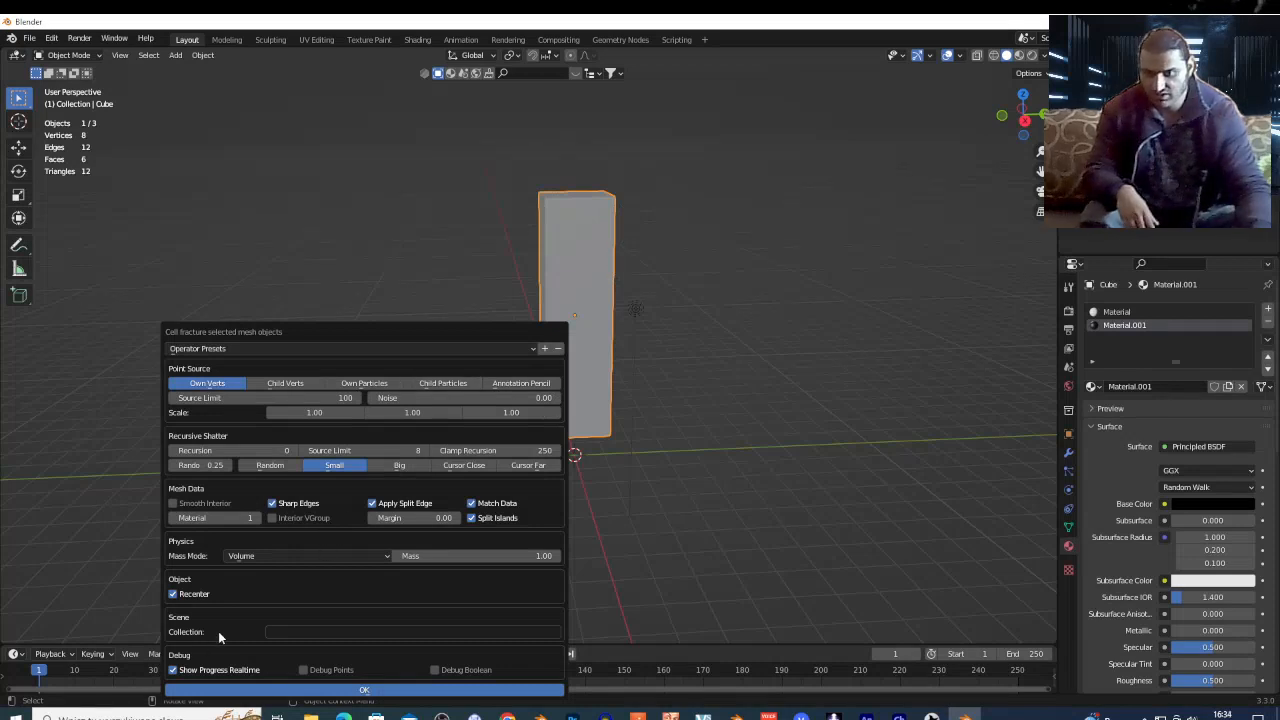
{"action": "type", "text": "1"}
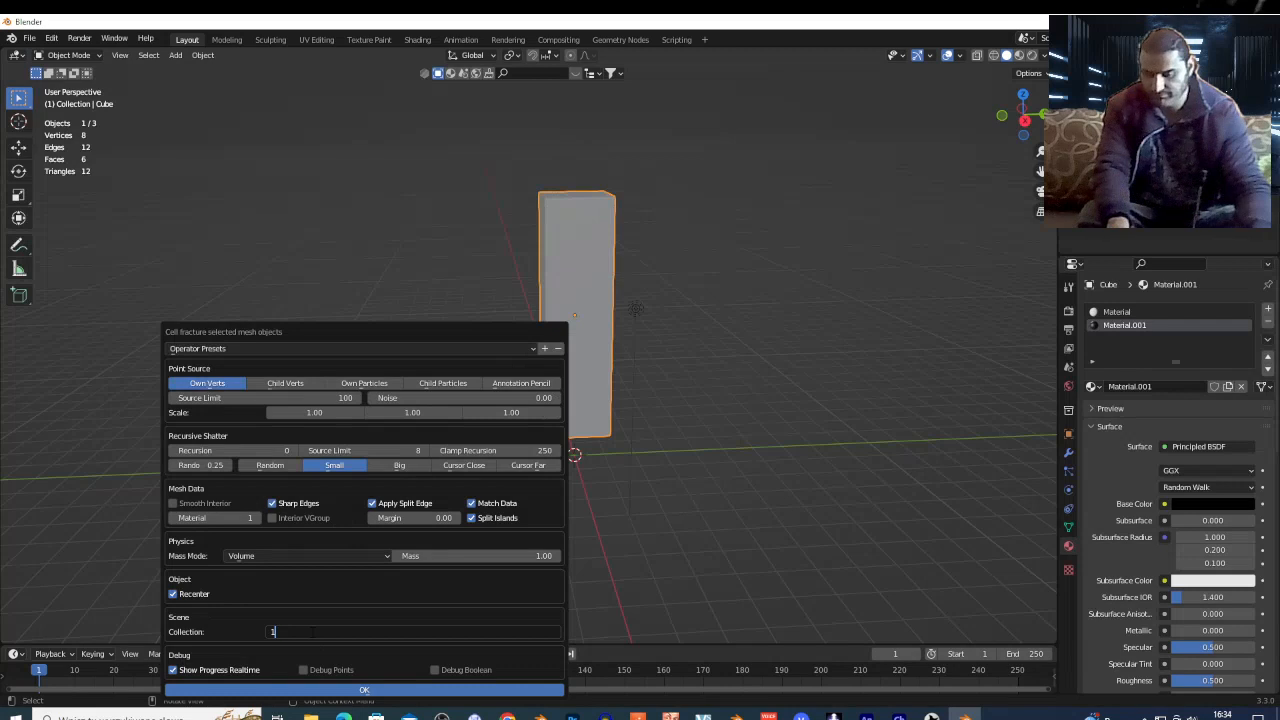
{"action": "left_click", "coordinate": [348, 690]}
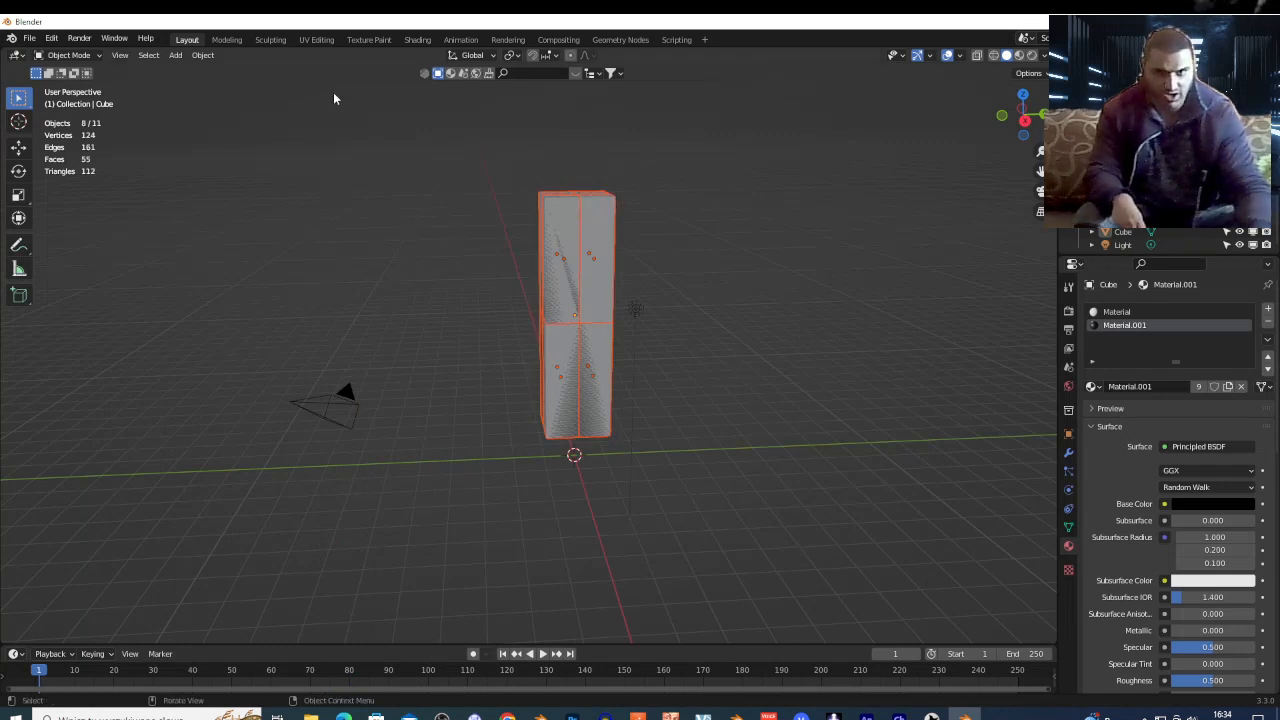
Step: Add active rigid bodies to all the fractured pieces and play the animation briefly to test their fall
{"action": "left_click", "coordinate": [207, 57]}
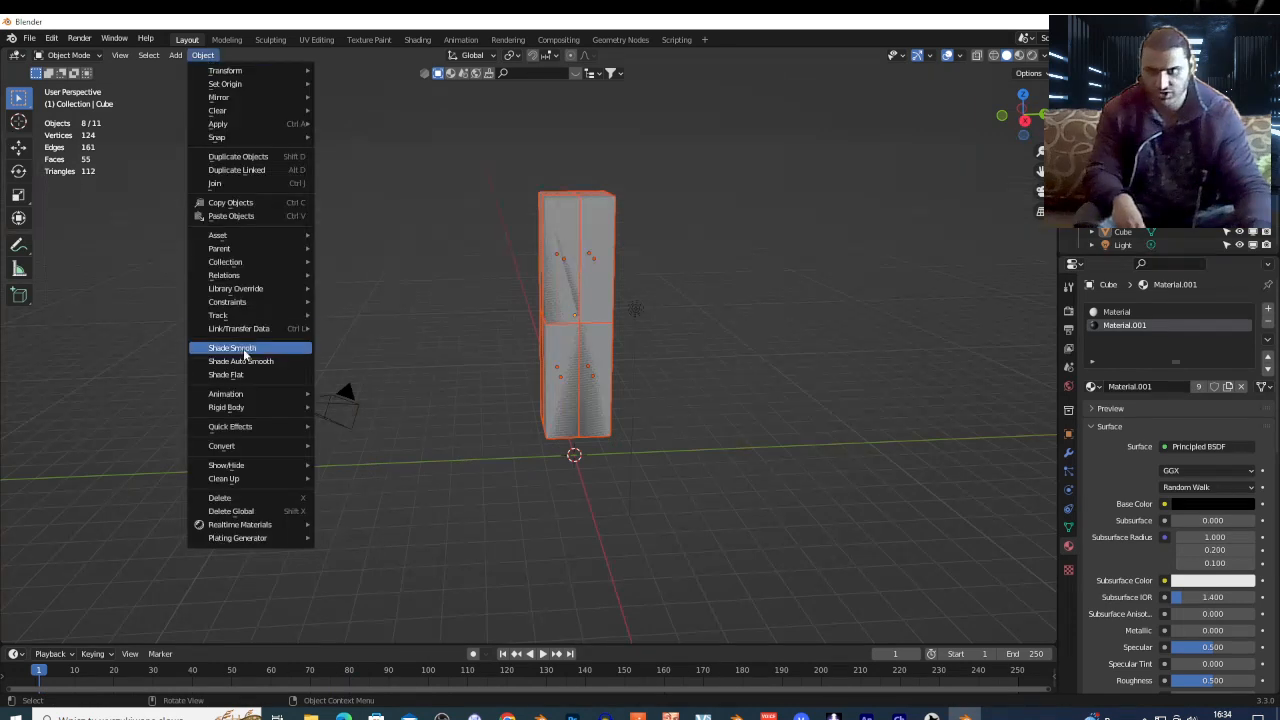
{"action": "mouse_move", "coordinate": [240, 407]}
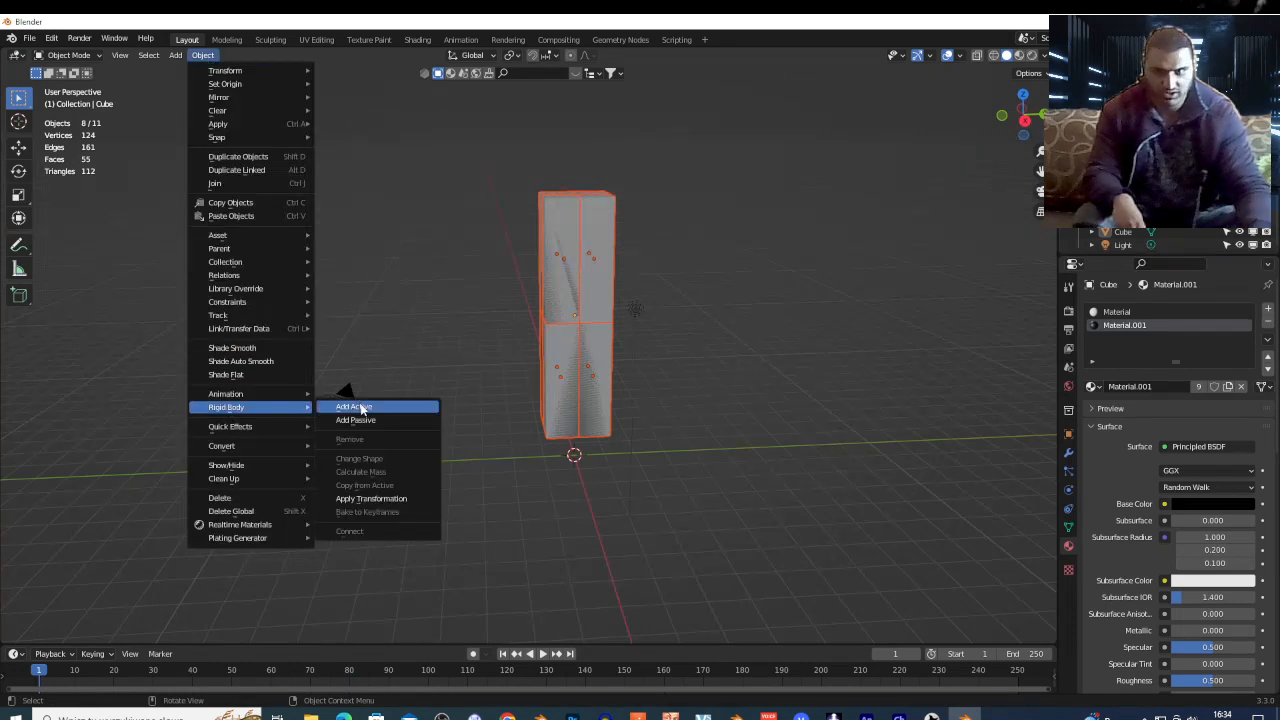
{"action": "left_click", "coordinate": [360, 407]}
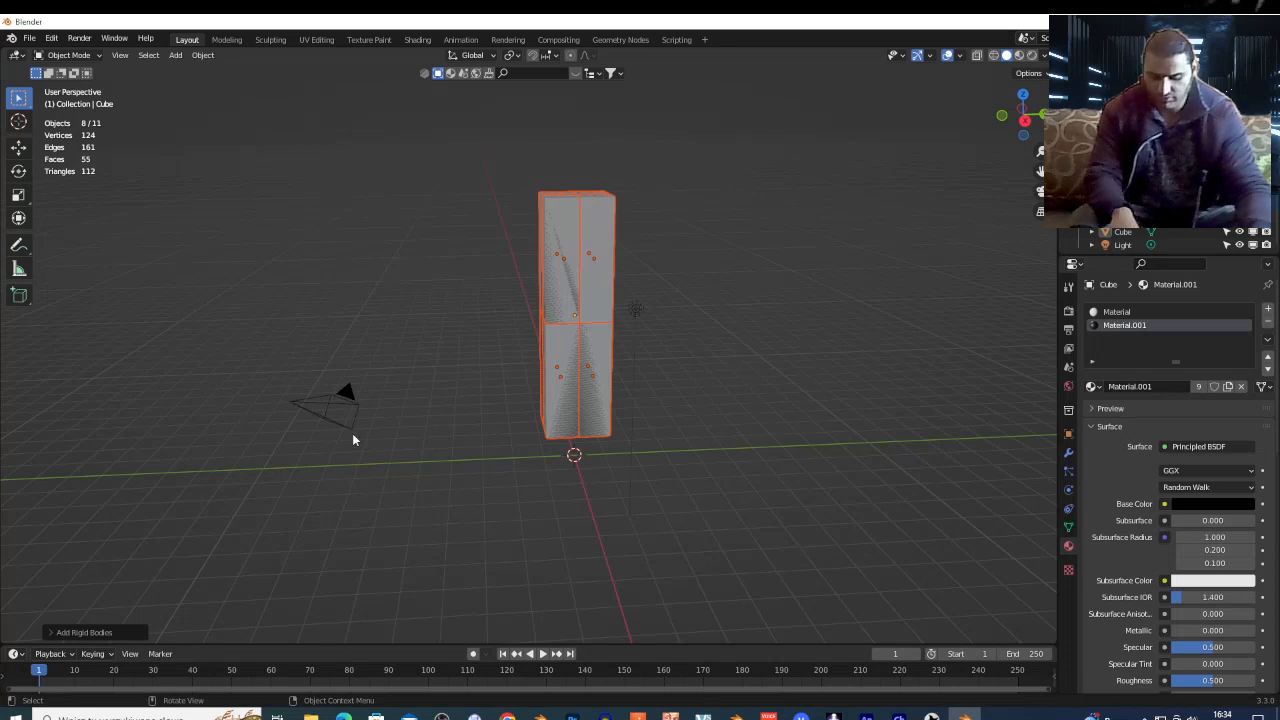
{"action": "key", "text": "space"}
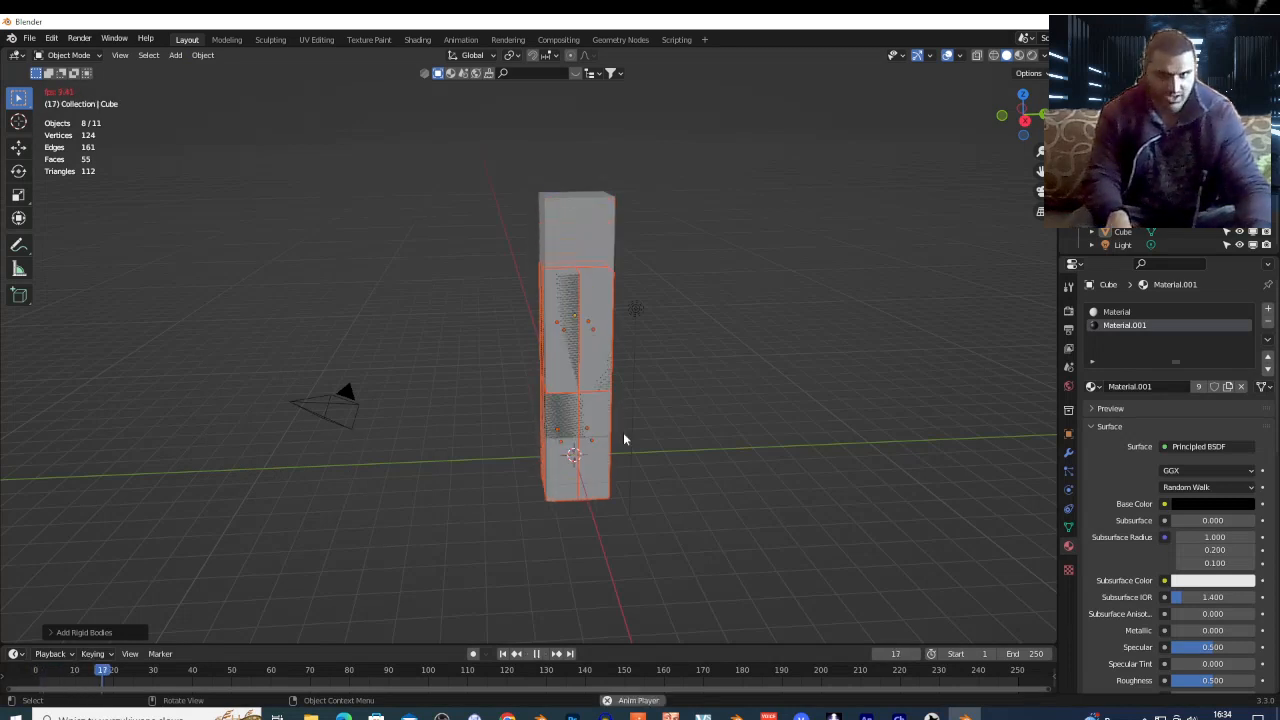
{"action": "key", "text": "space"}
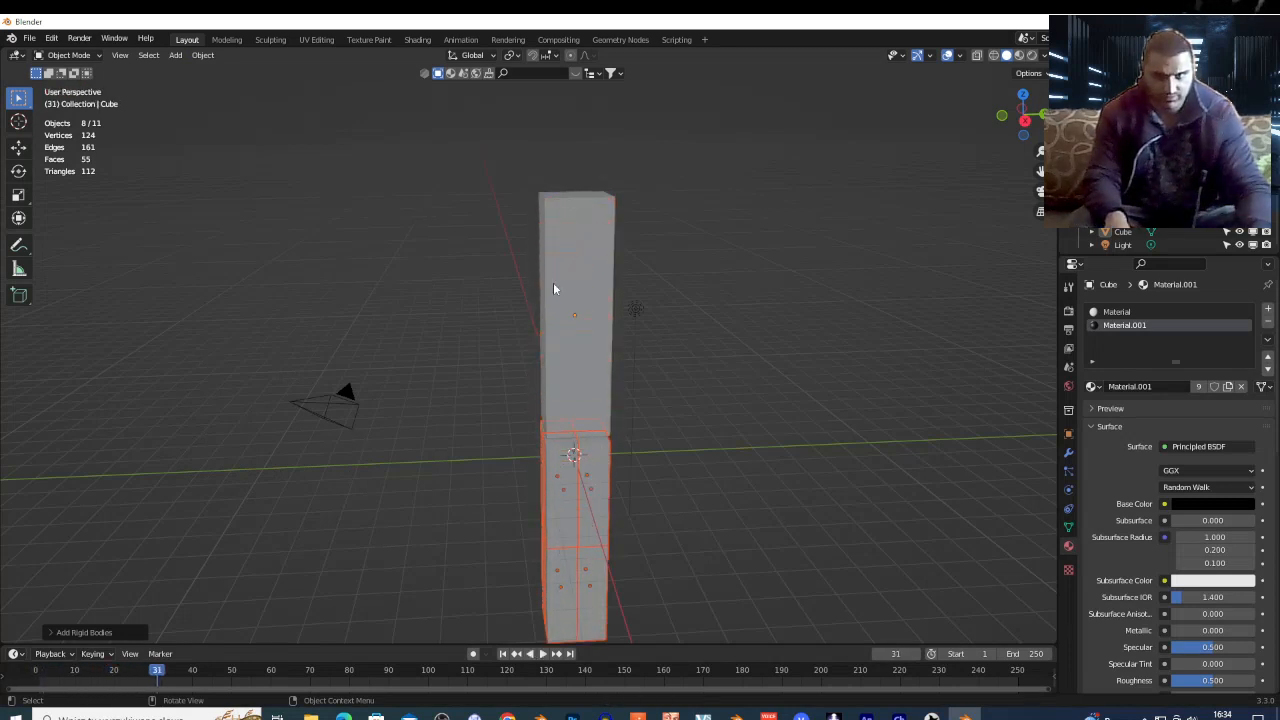
Step: Delete the original unfractured column and return the timeline to frame 0
{"action": "left_click", "coordinate": [572, 296]}
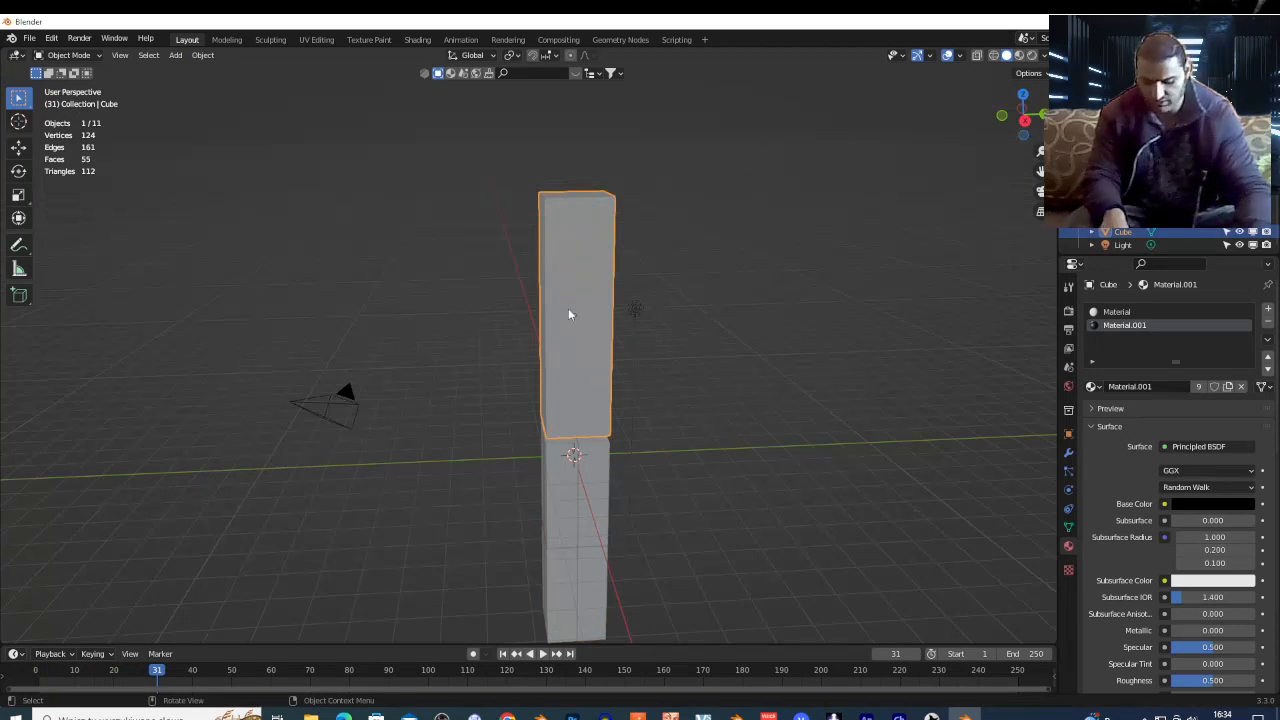
{"action": "key", "text": "Delete"}
{"action": "left_click", "coordinate": [35, 670]}
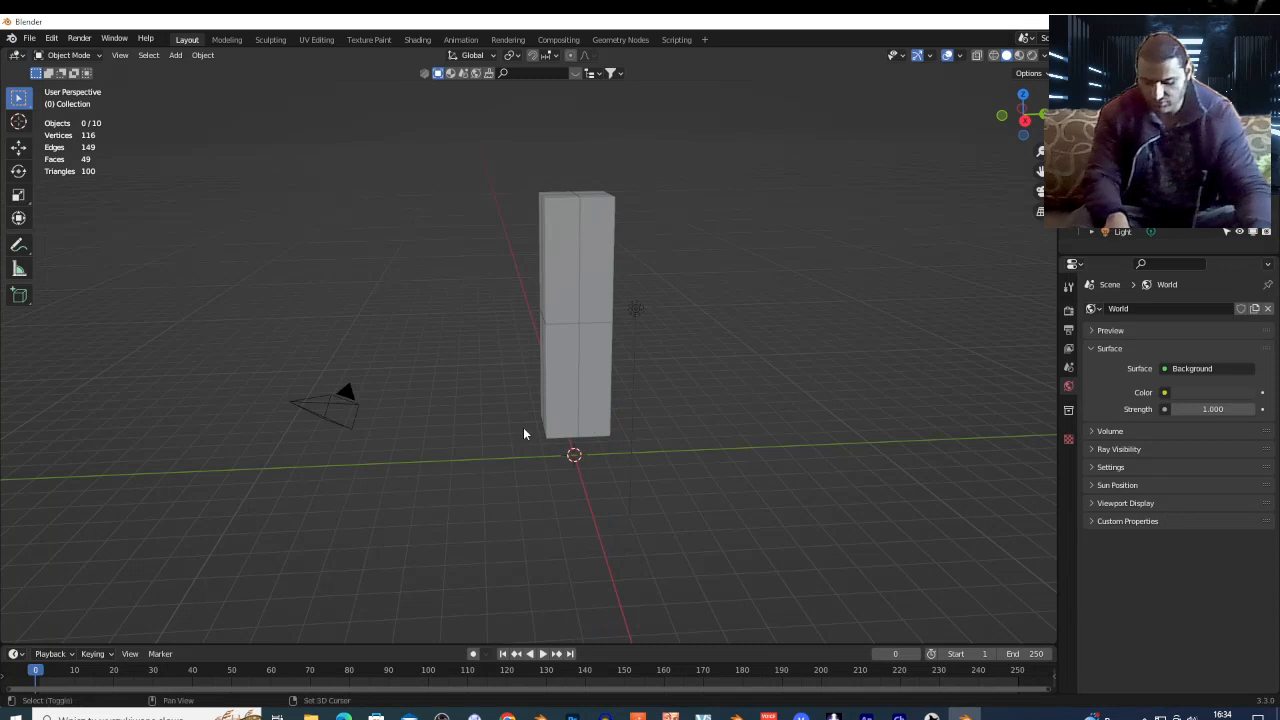
Step: Add a mesh plane beneath the fractured column and scale it up into a large floor
{"action": "key", "text": "shift+grave"}
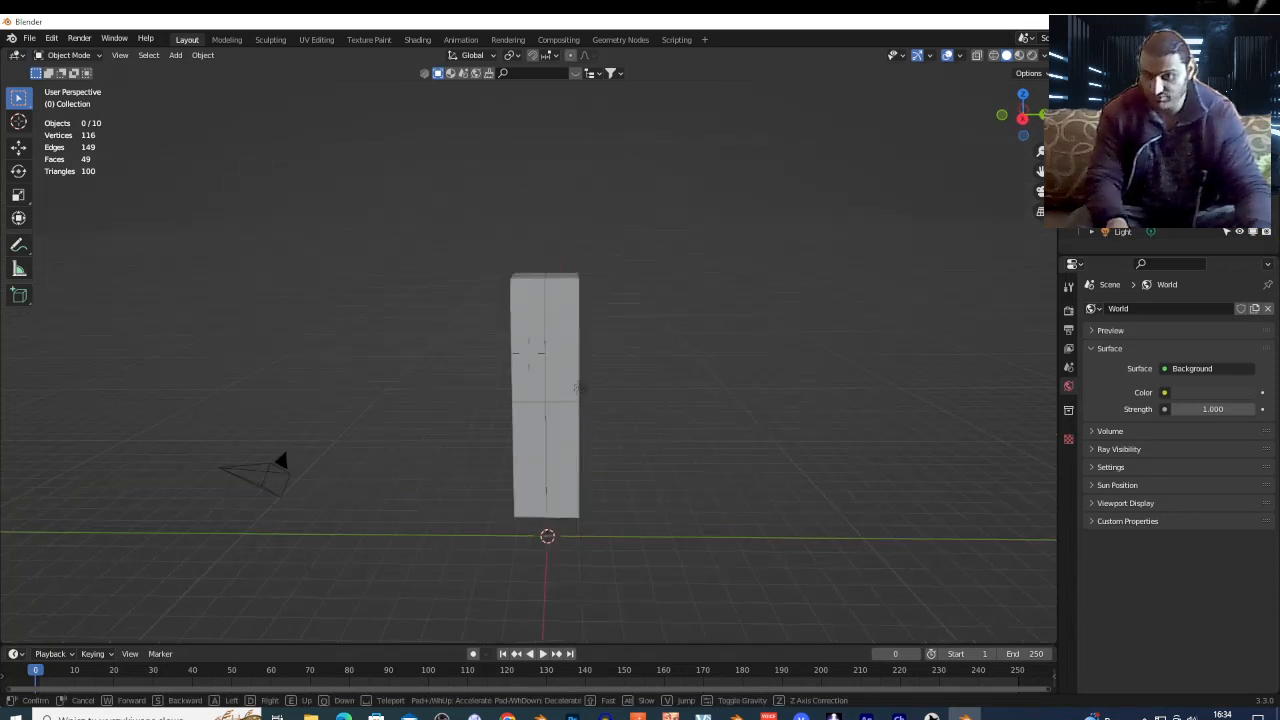
{"action": "key", "text": "w"}
{"action": "left_click", "coordinate": [524, 432]}
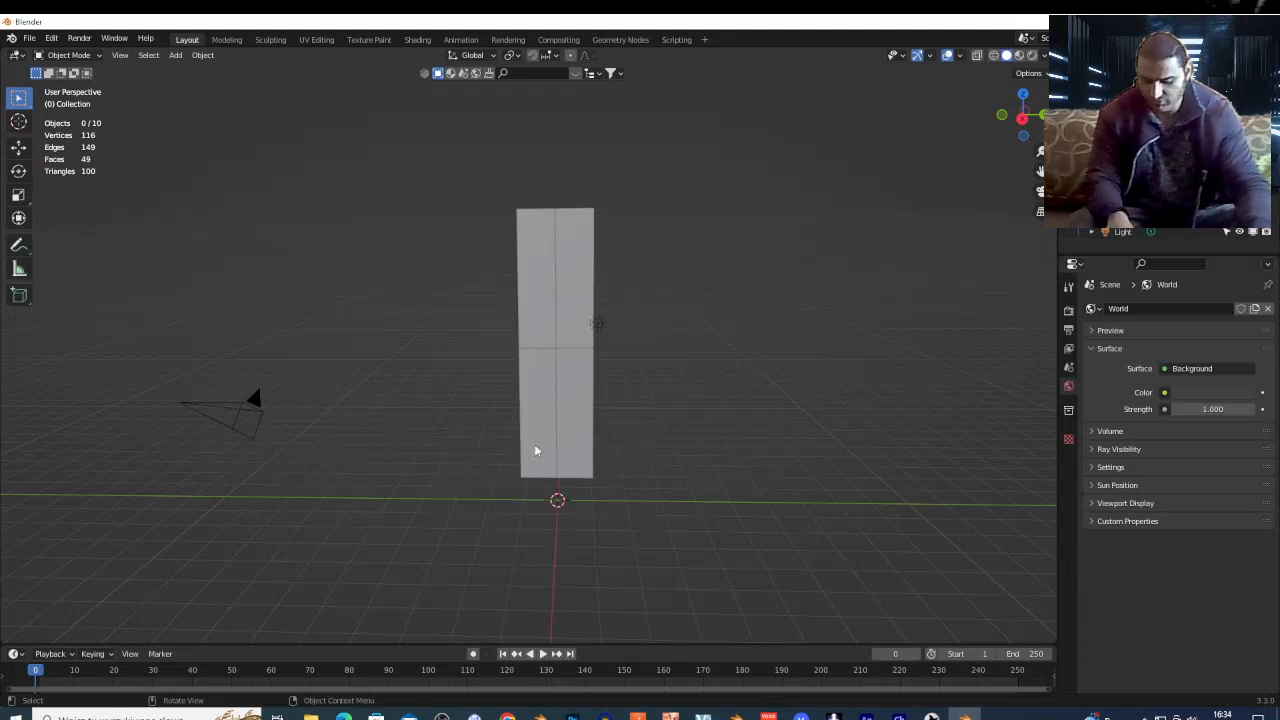
{"action": "key", "text": "shift+a"}
{"action": "mouse_move", "coordinate": [538, 422]}
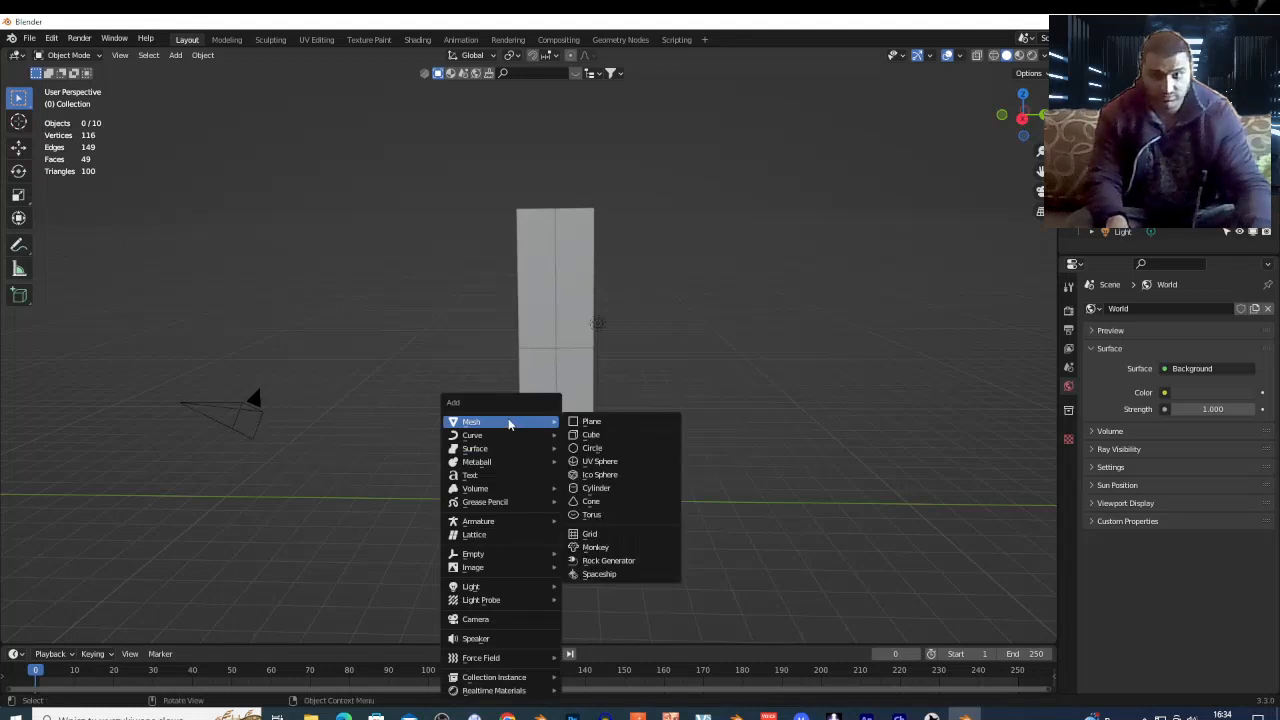
{"action": "left_click", "coordinate": [595, 426]}
{"action": "key", "text": "s"}
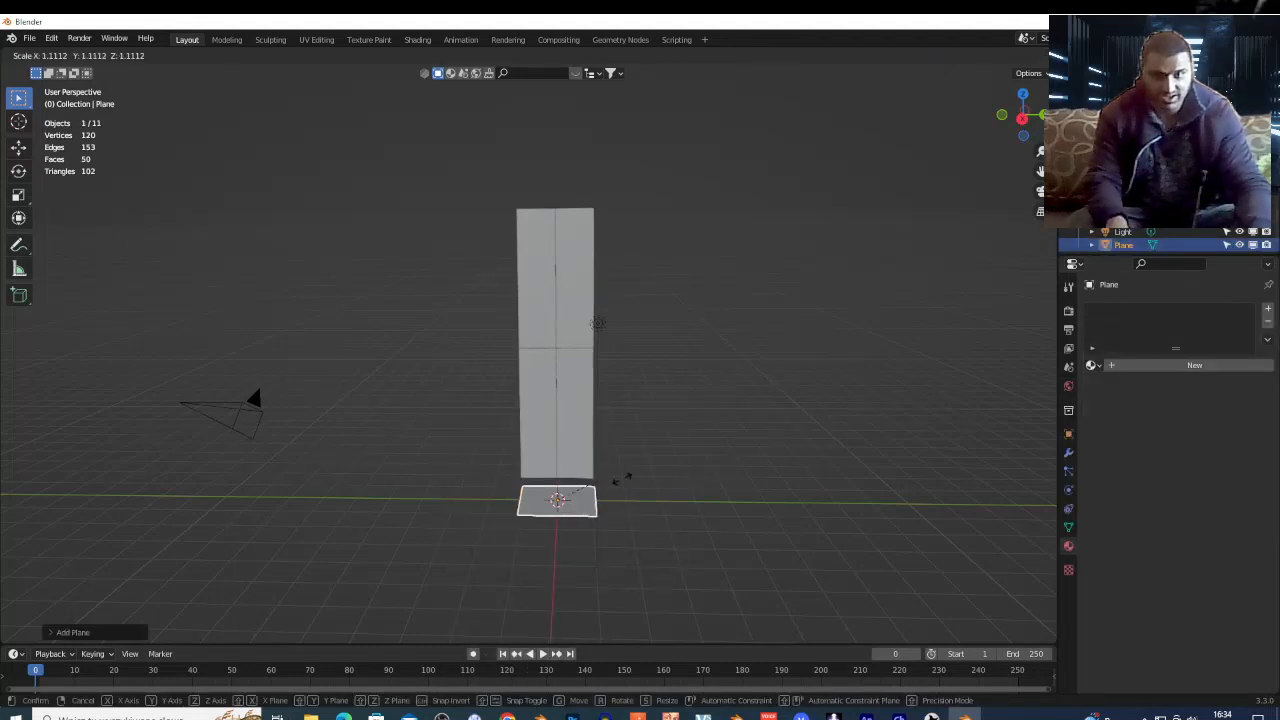
{"action": "left_click", "coordinate": [44, 476]}
{"action": "key", "text": "shift+grave"}
{"action": "key", "text": "w"}
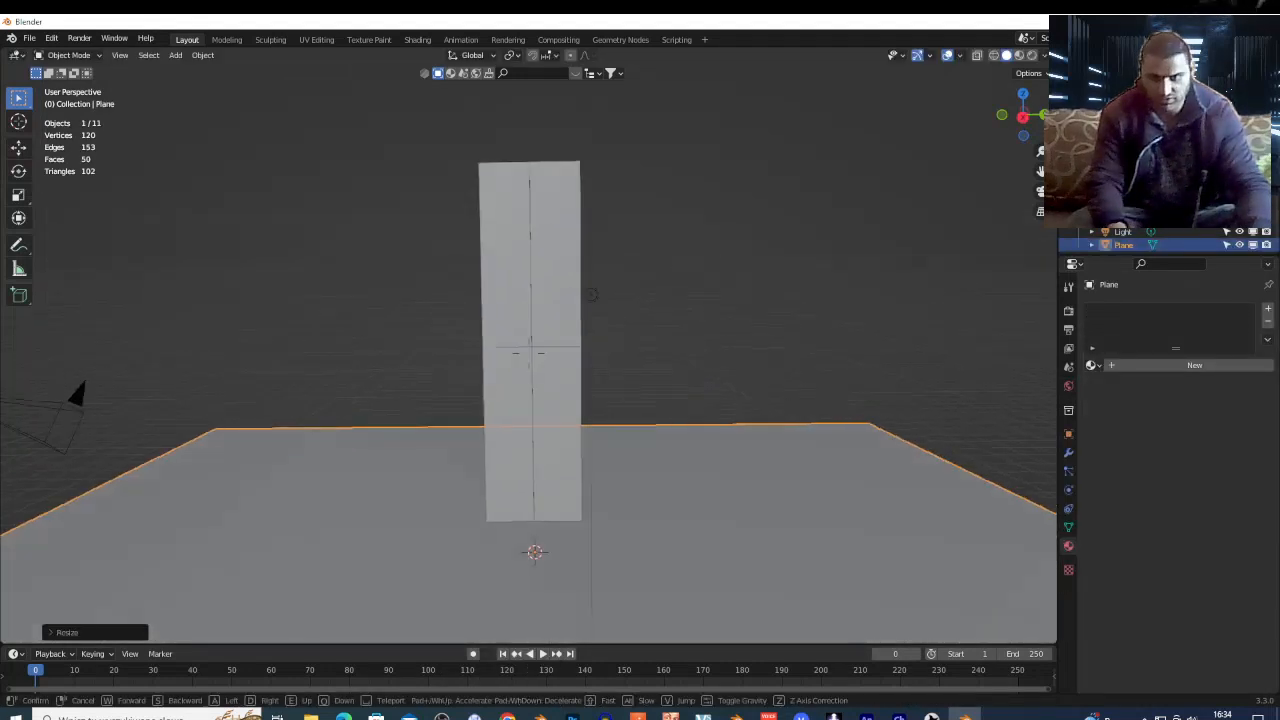
{"action": "key", "text": "q"}
{"action": "key", "text": "s"}
{"action": "left_click", "coordinate": [44, 476]}
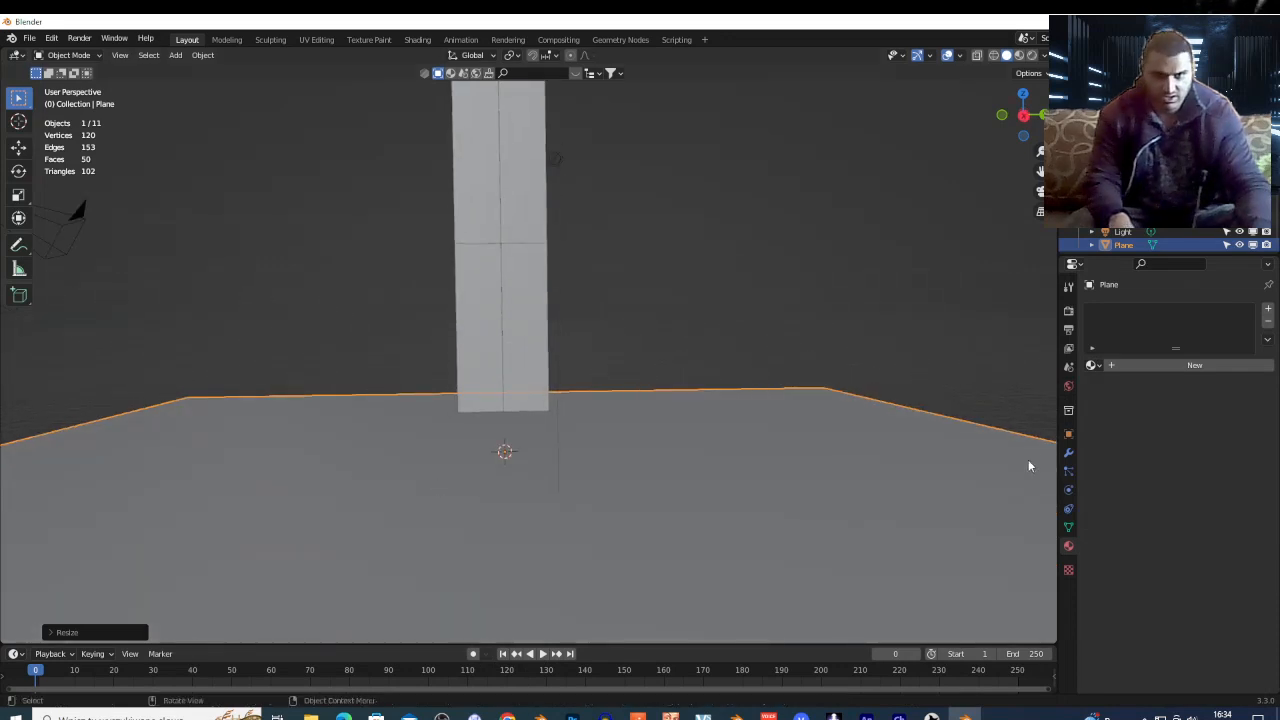
Step: Give the floor plane a rigid body and set its type to Passive
{"action": "left_click", "coordinate": [1068, 492]}
{"action": "left_click", "coordinate": [1216, 340]}
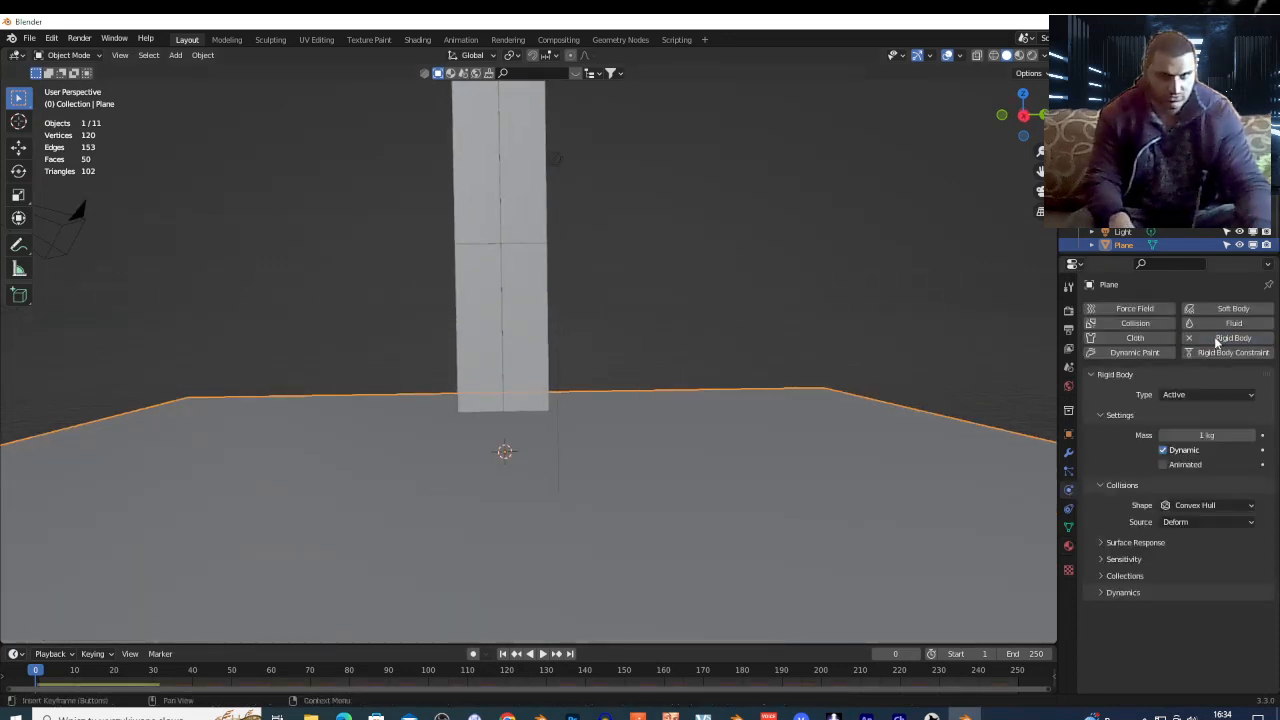
{"action": "left_click", "coordinate": [1220, 396]}
{"action": "left_click", "coordinate": [1203, 430]}
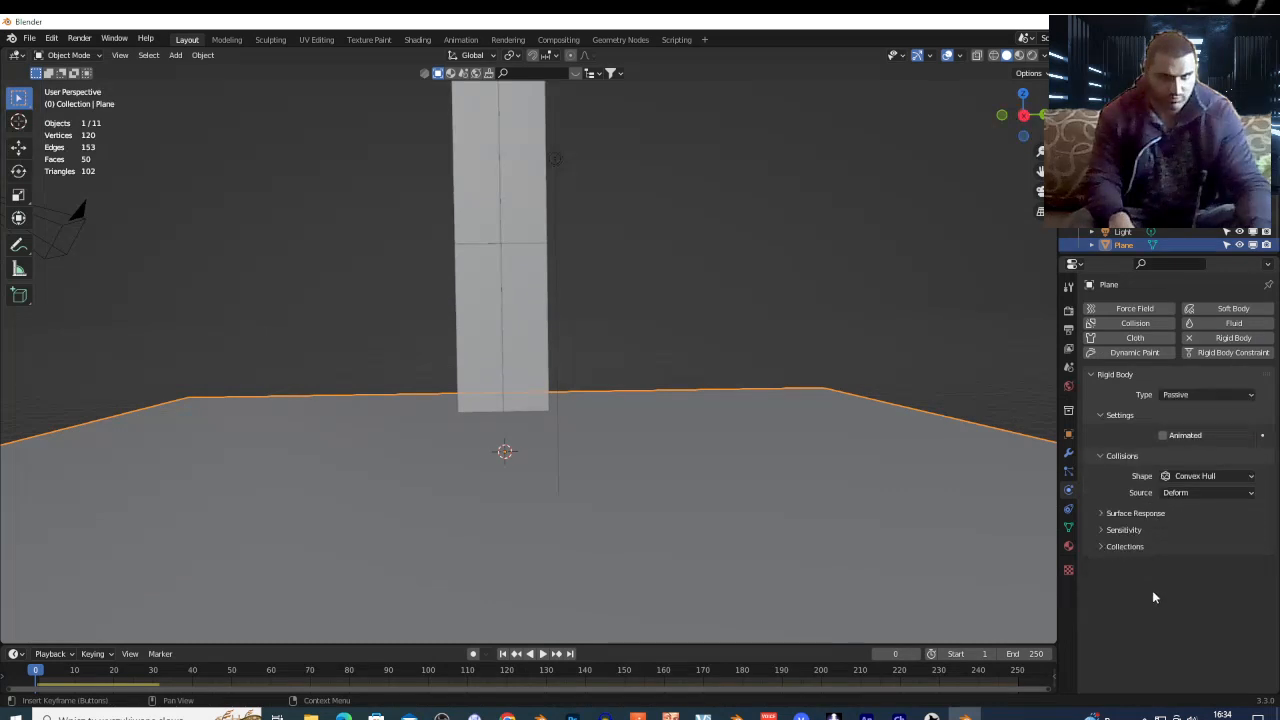
Step: Enable the floor plane's rigid body collision margin and set it to 0.007 m
{"action": "left_click", "coordinate": [1102, 537]}
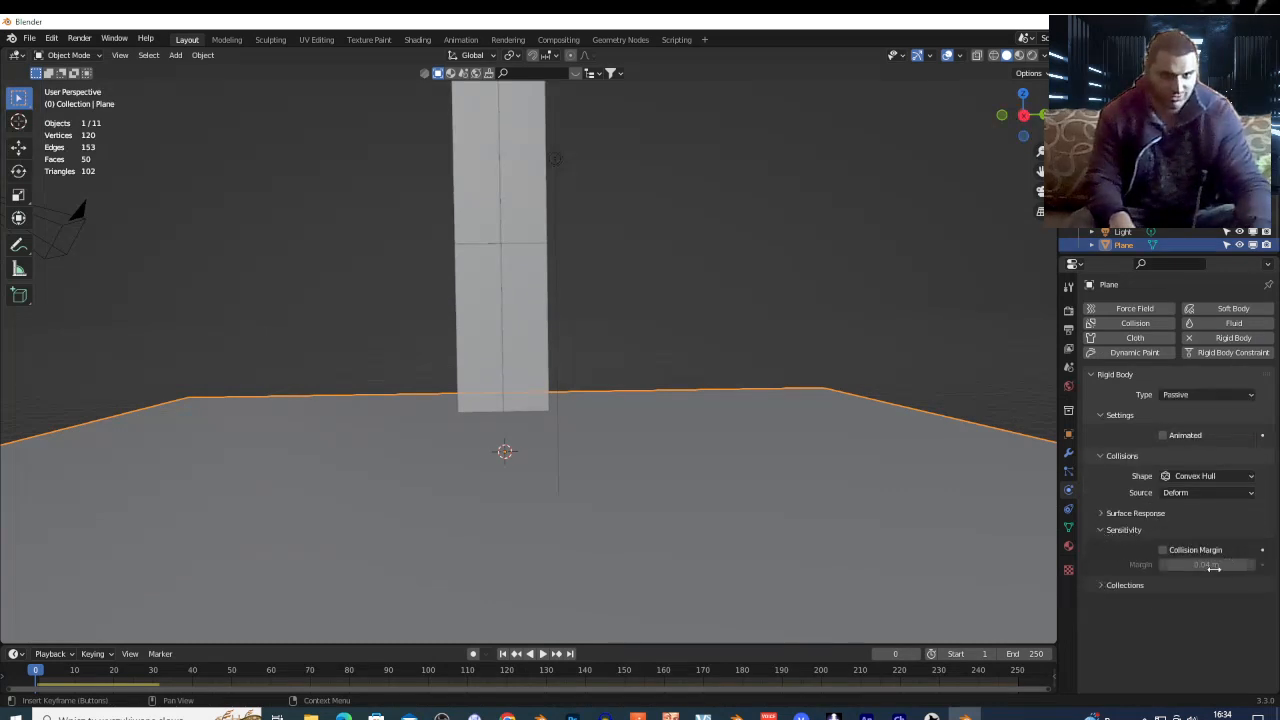
{"action": "left_click", "coordinate": [1165, 551]}
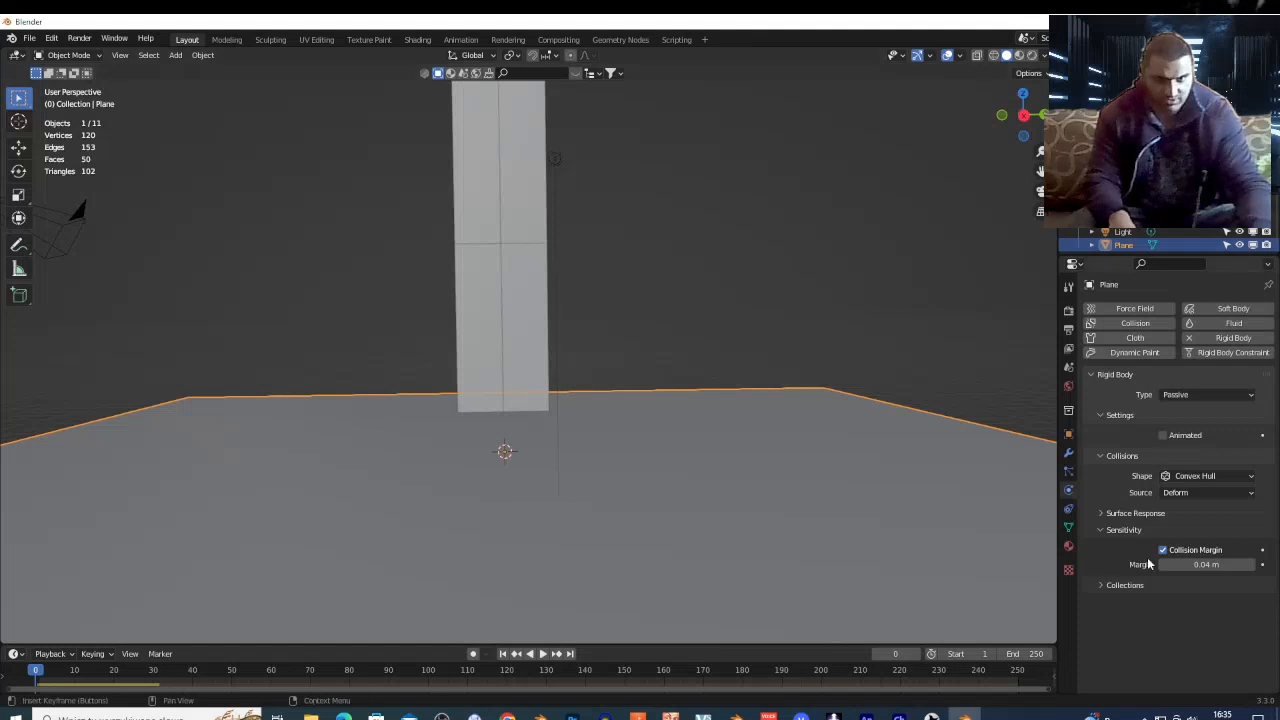
{"action": "left_click_drag", "start_coordinate": [1212, 565], "coordinate": [1188, 565]}
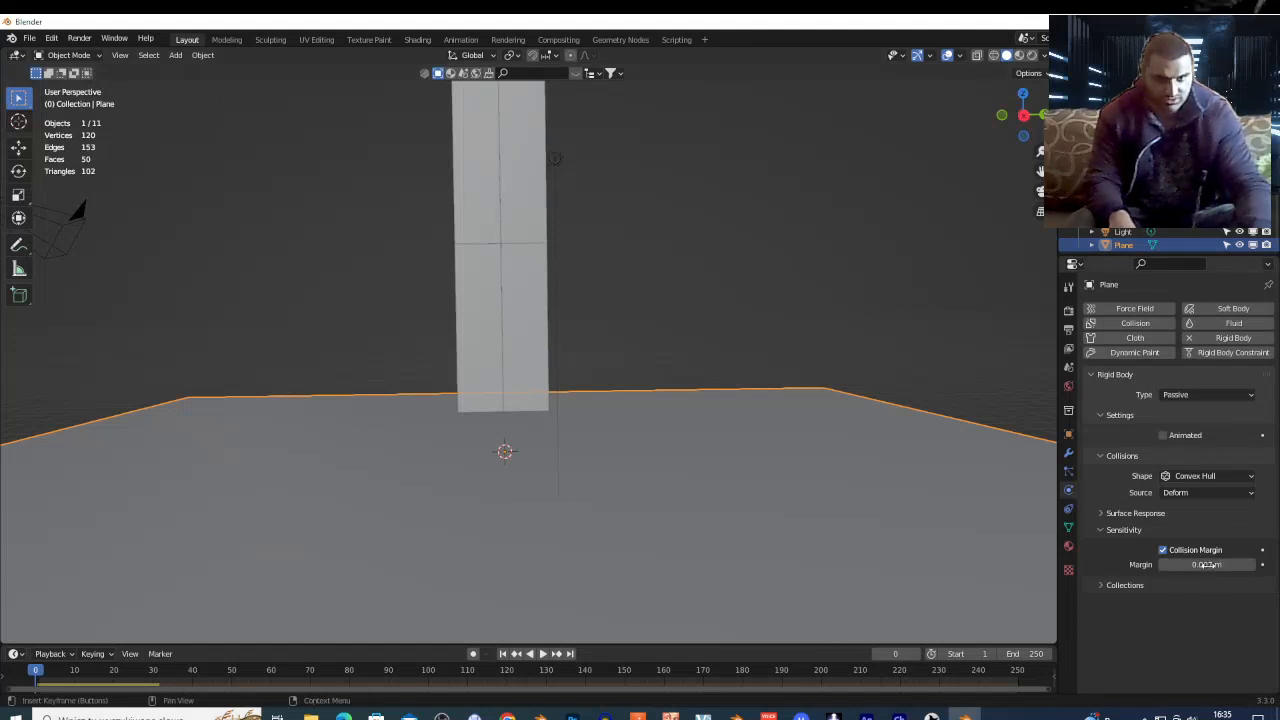
Step: Raise the floor plane along Z by about 1 m towards the column's base
{"action": "key", "text": "g"}
{"action": "key", "text": "z"}
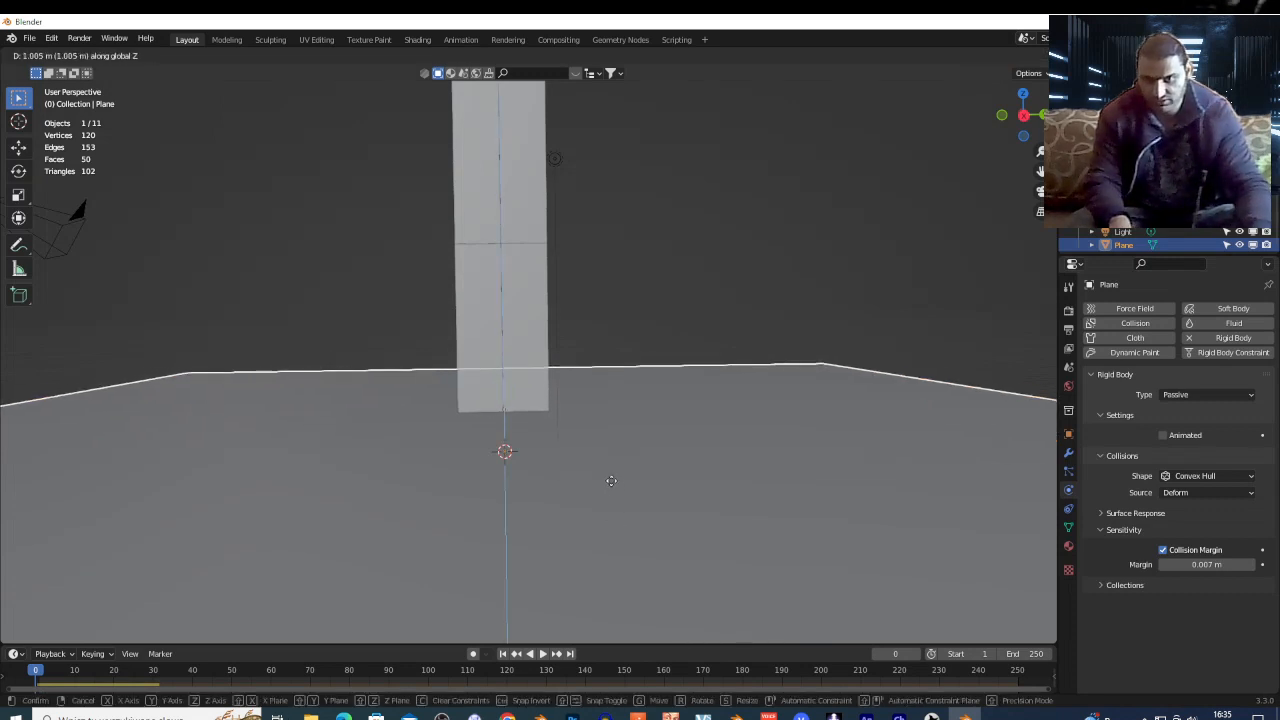
{"action": "left_click", "coordinate": [607, 484]}
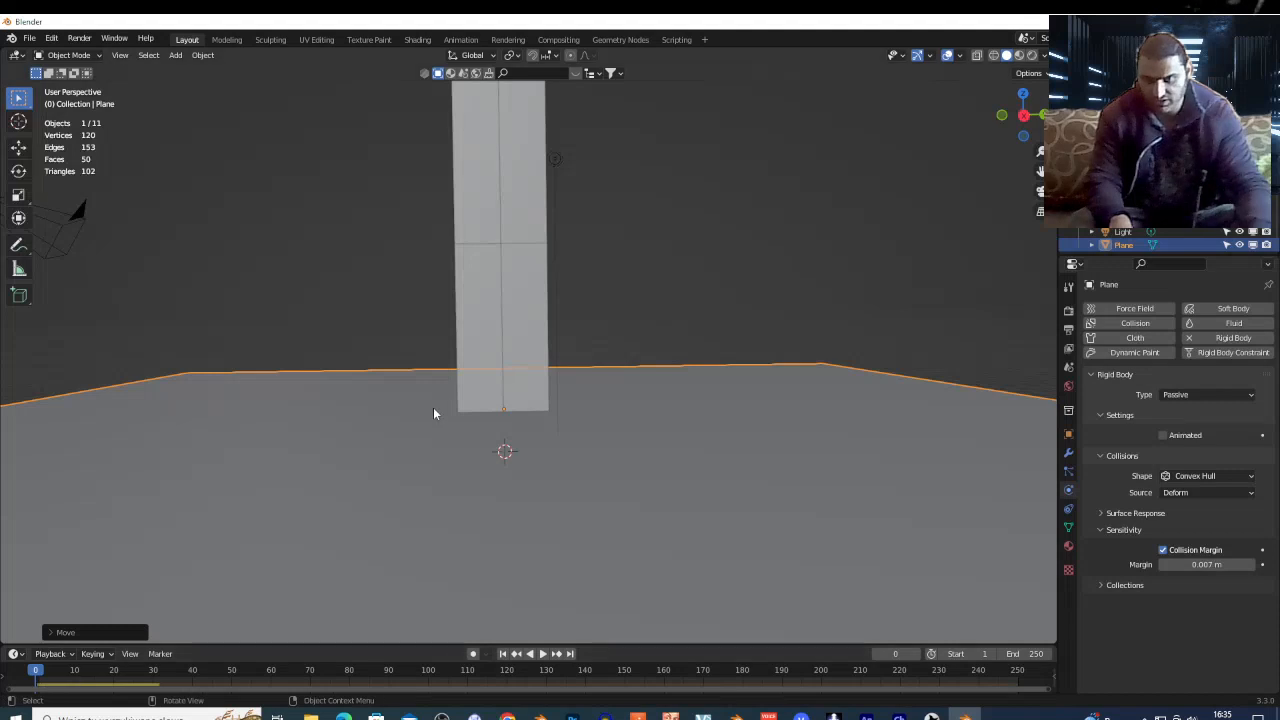
Step: Play the simulation to check how the fractured column rests on the floor, and return the timeline to frame 0
{"action": "key", "text": "space"}
{"action": "key", "text": "shift+grave"}
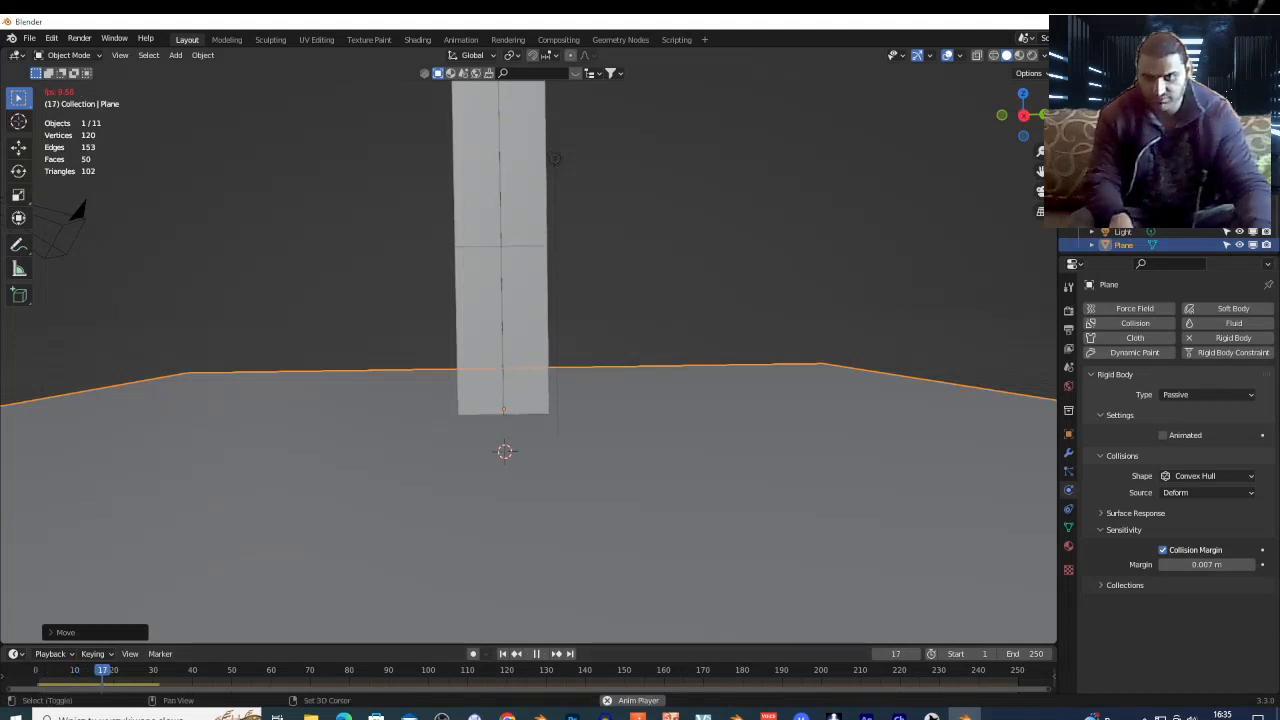
{"action": "key", "text": "w"}
{"action": "key", "text": "e"}
{"action": "key", "text": "s"}
{"action": "key", "text": "d"}
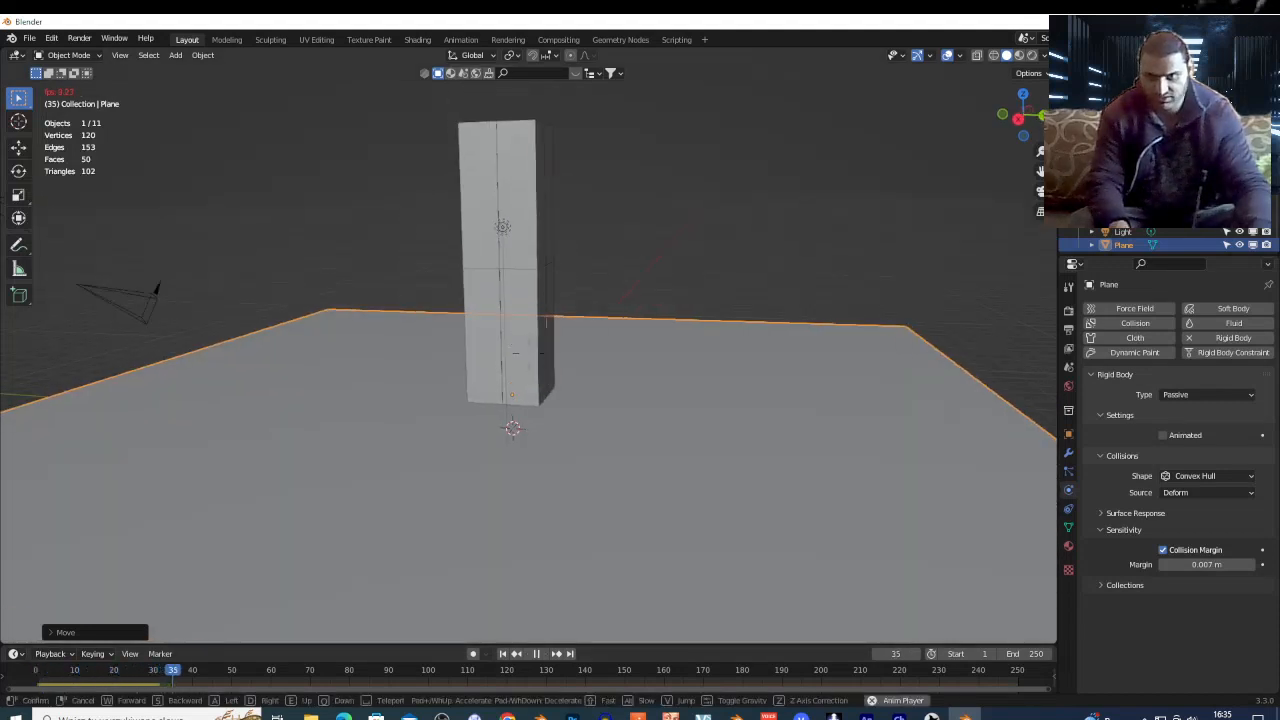
{"action": "key", "text": "space"}
{"action": "left_click", "coordinate": [658, 356]}
{"action": "key", "text": "space"}
{"action": "key", "text": "shift+grave"}
{"action": "key", "text": "s"}
{"action": "key", "text": "s"}
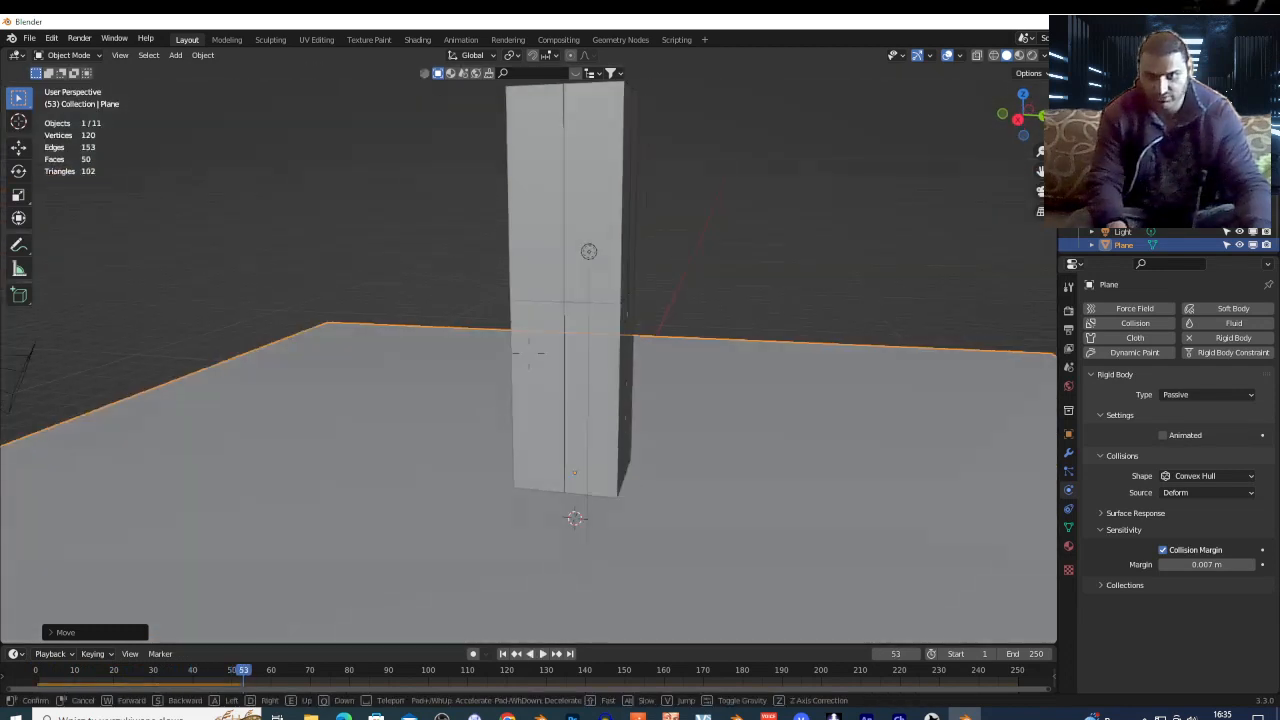
{"action": "left_click", "coordinate": [668, 361]}
{"action": "key", "text": "space"}
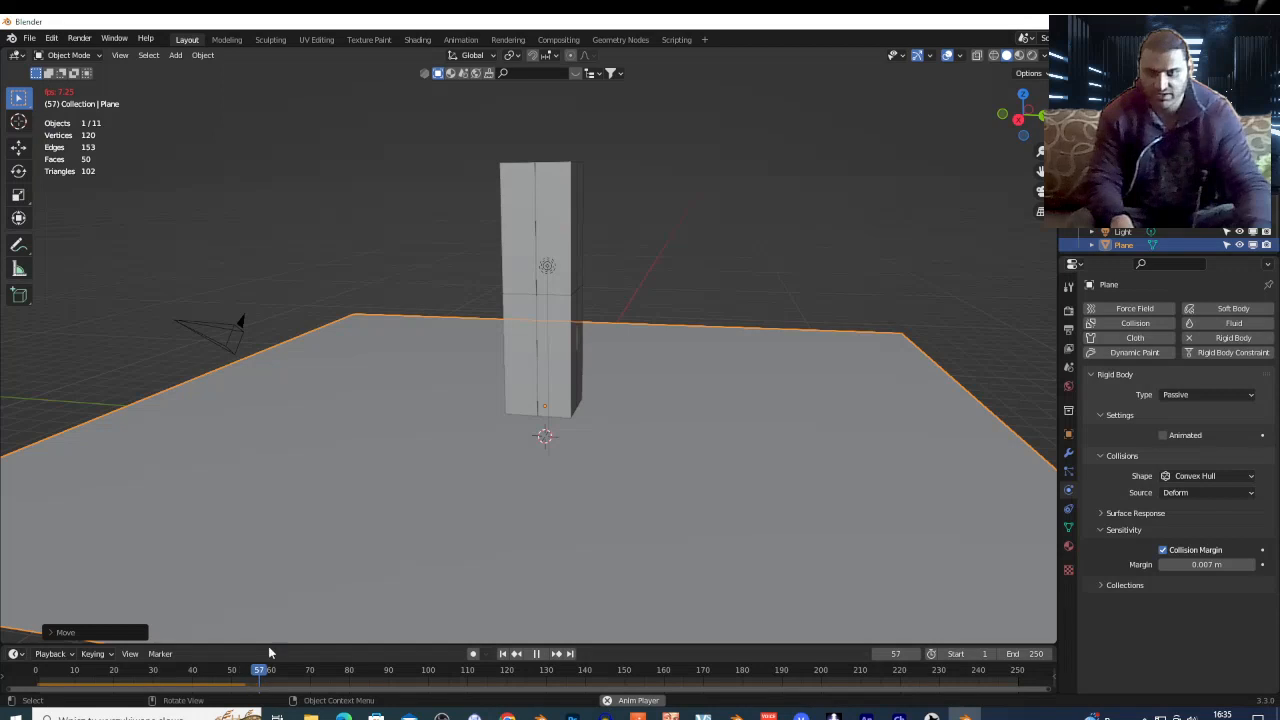
{"action": "key", "text": "space"}
{"action": "left_click", "coordinate": [36, 678]}
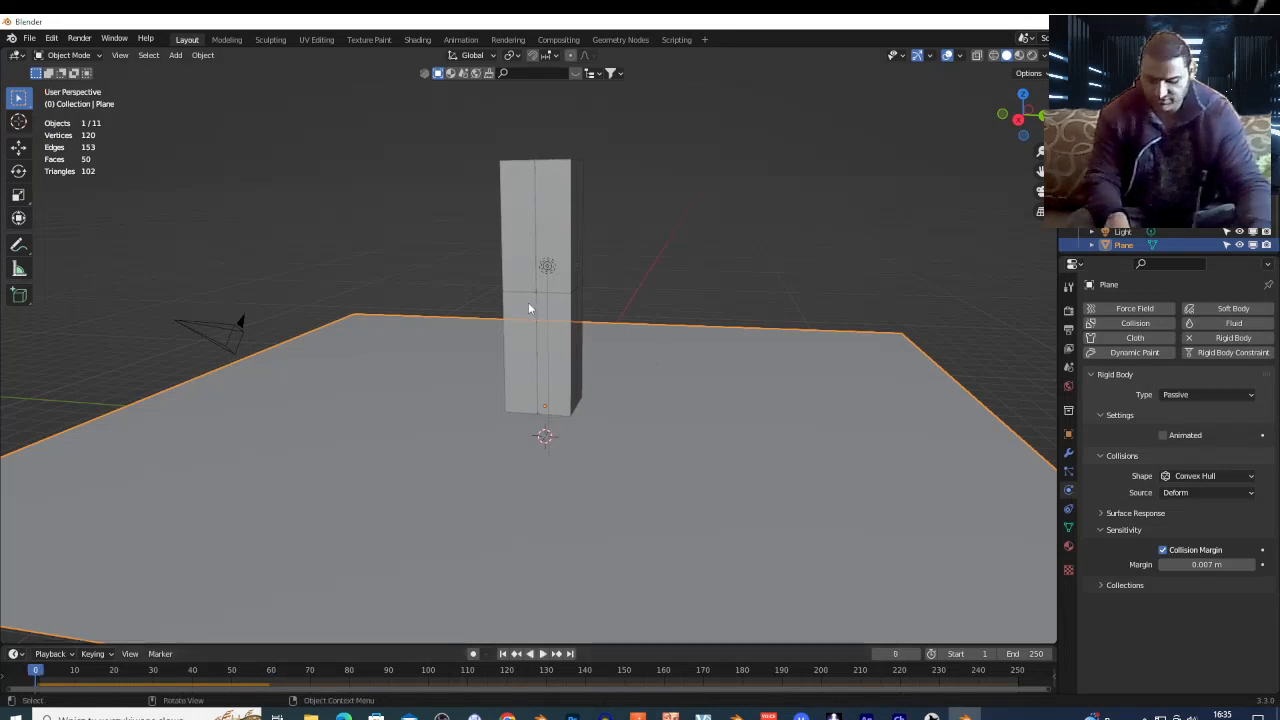
Step: Add a UV sphere and raise it along Z by about 5.9 m, to the column's upper half
{"action": "key", "text": "shift+a"}
{"action": "mouse_move", "coordinate": [532, 302]}
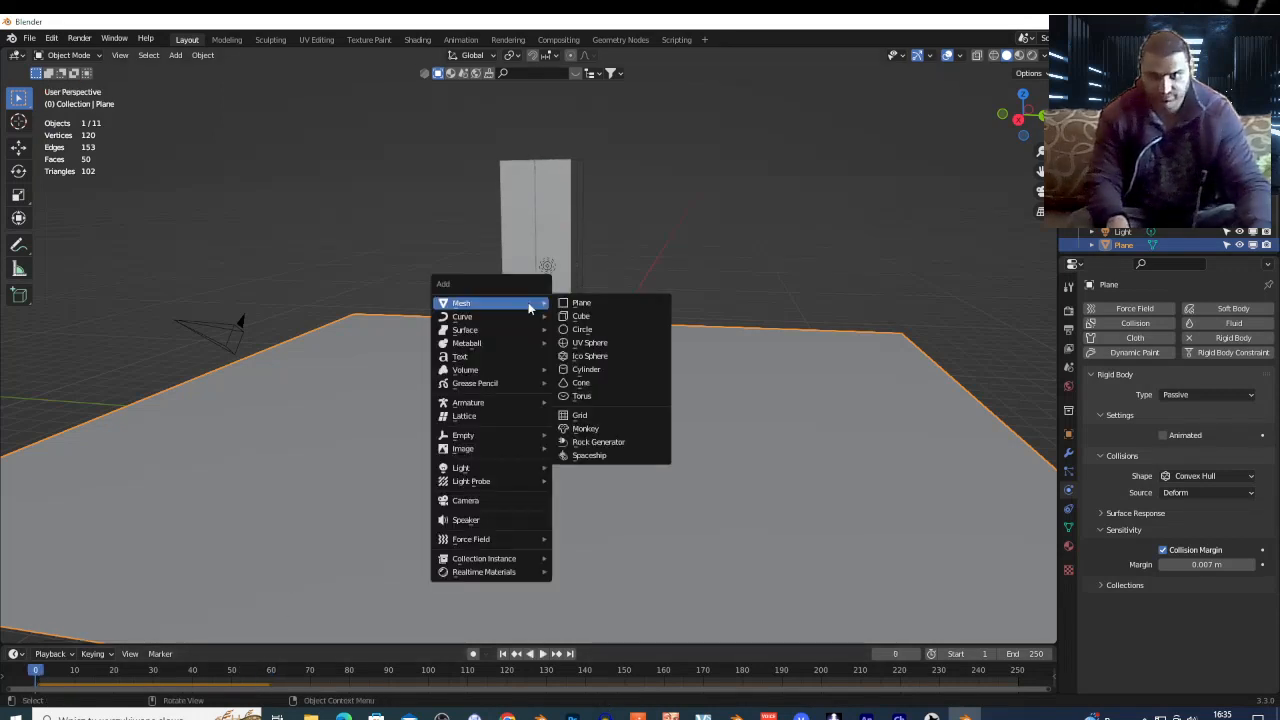
{"action": "left_click", "coordinate": [612, 344]}
{"action": "key", "text": "g"}
{"action": "key", "text": "z"}
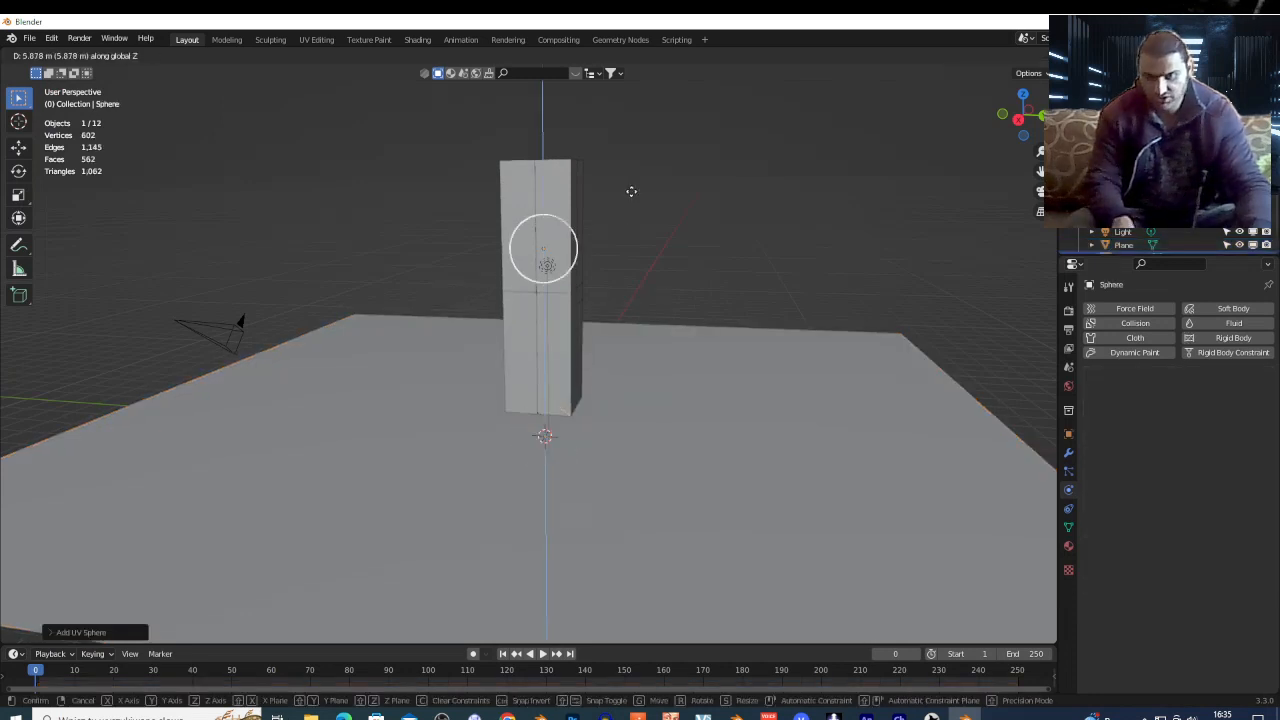
{"action": "left_click", "coordinate": [631, 196]}
Step: Move the sphere about 9.4 m along Y, away from the column
{"action": "key", "text": "g"}
{"action": "key", "text": "x"}
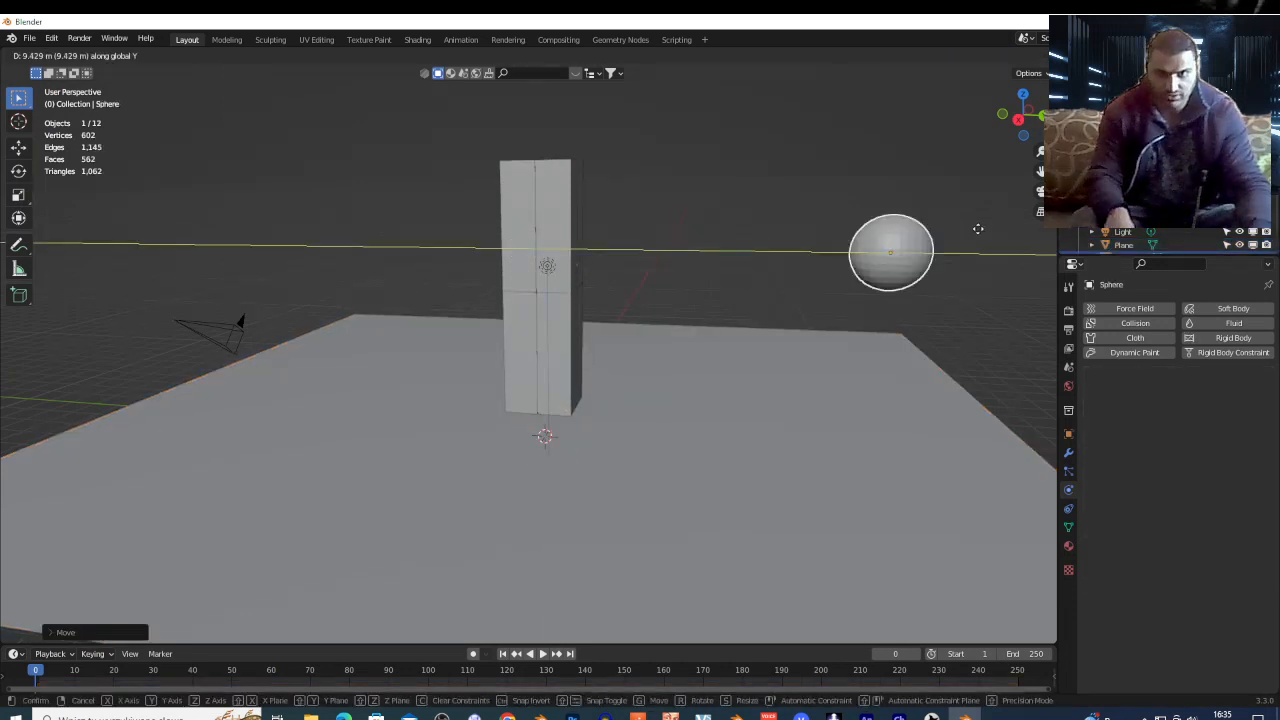
{"action": "left_click", "coordinate": [978, 233]}
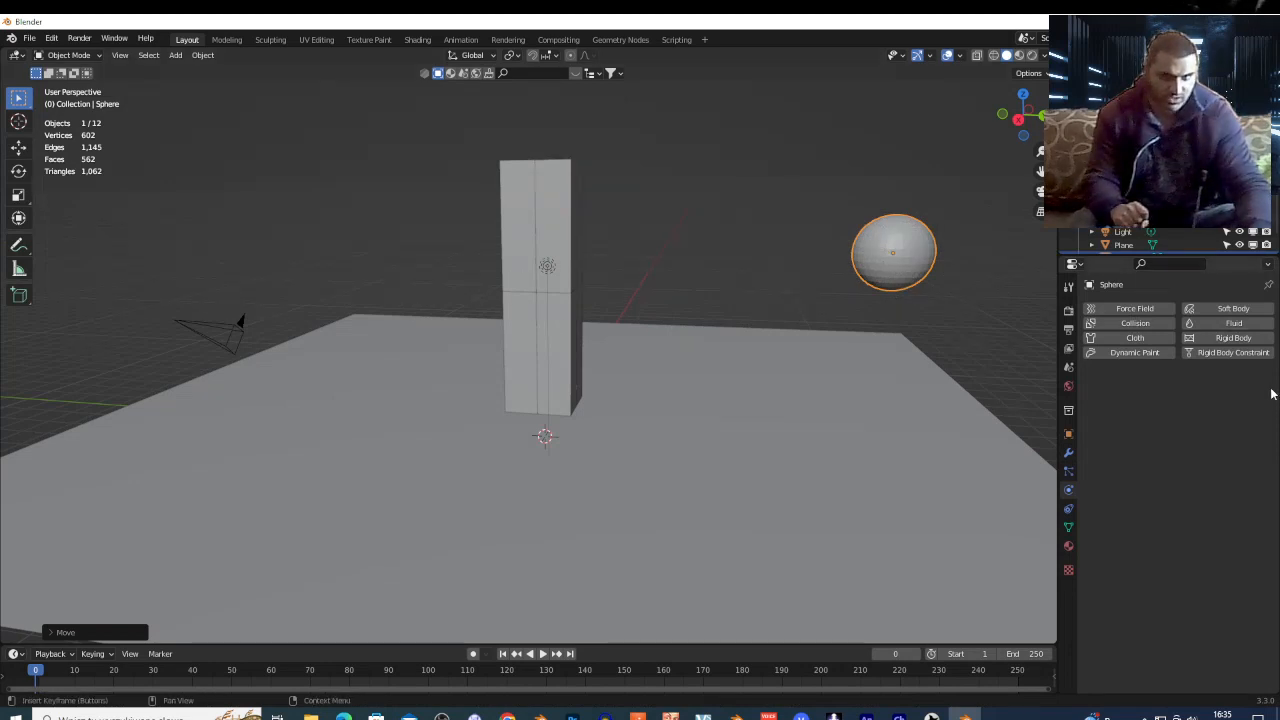
Step: Give the sphere an active rigid body with Animated enabled and insert a keyframe for it at frame 0
{"action": "left_click", "coordinate": [1250, 342]}
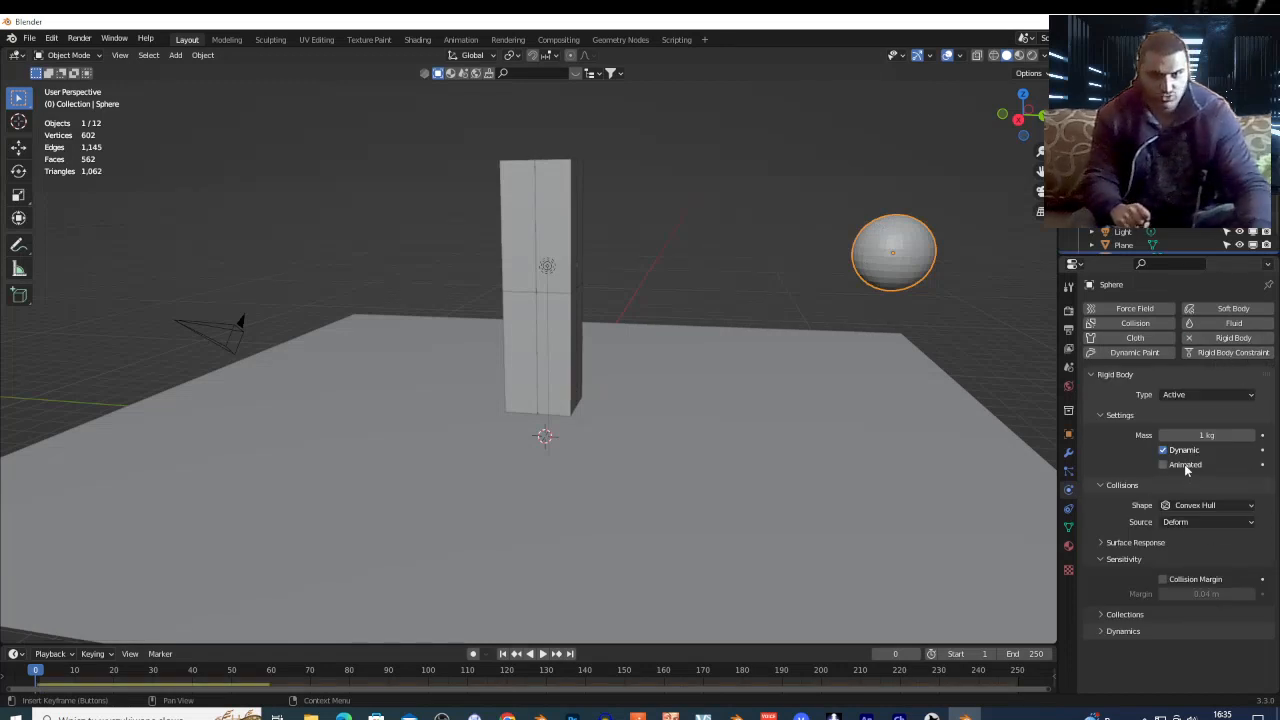
{"action": "left_click_drag", "start_coordinate": [780, 643], "coordinate": [811, 508]}
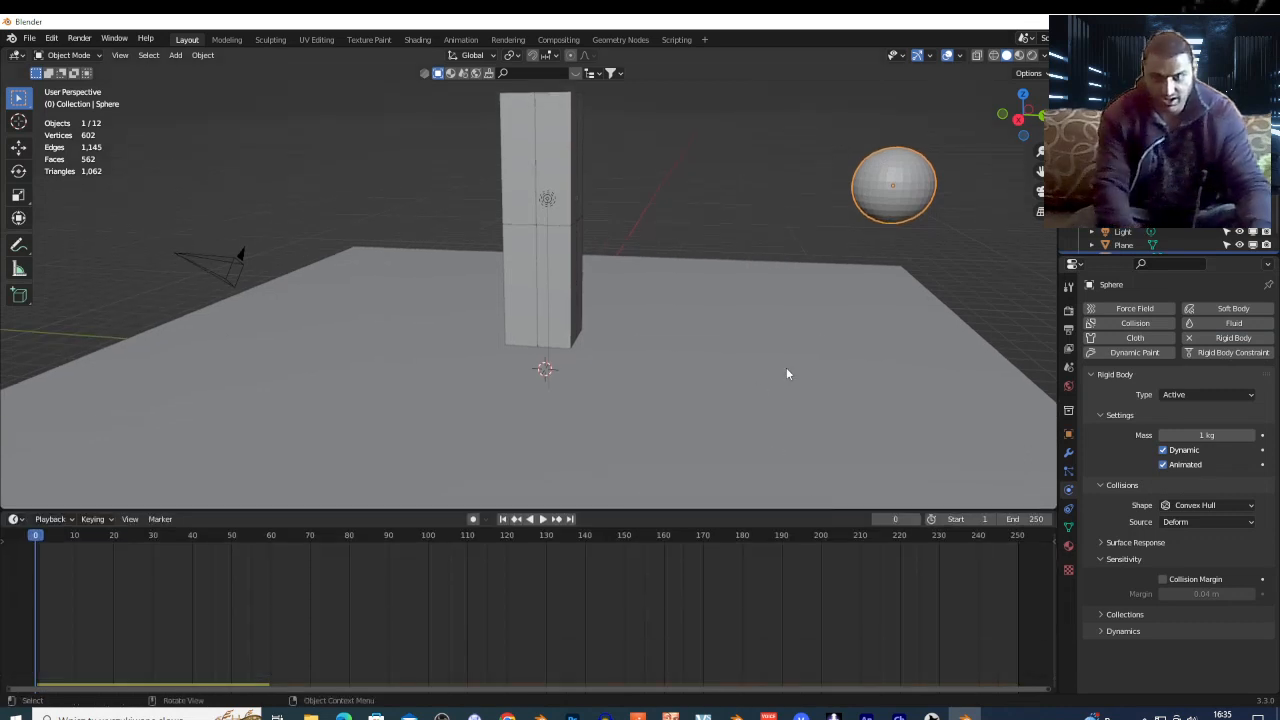
{"action": "key", "text": "i"}
{"action": "left_click", "coordinate": [731, 390]}
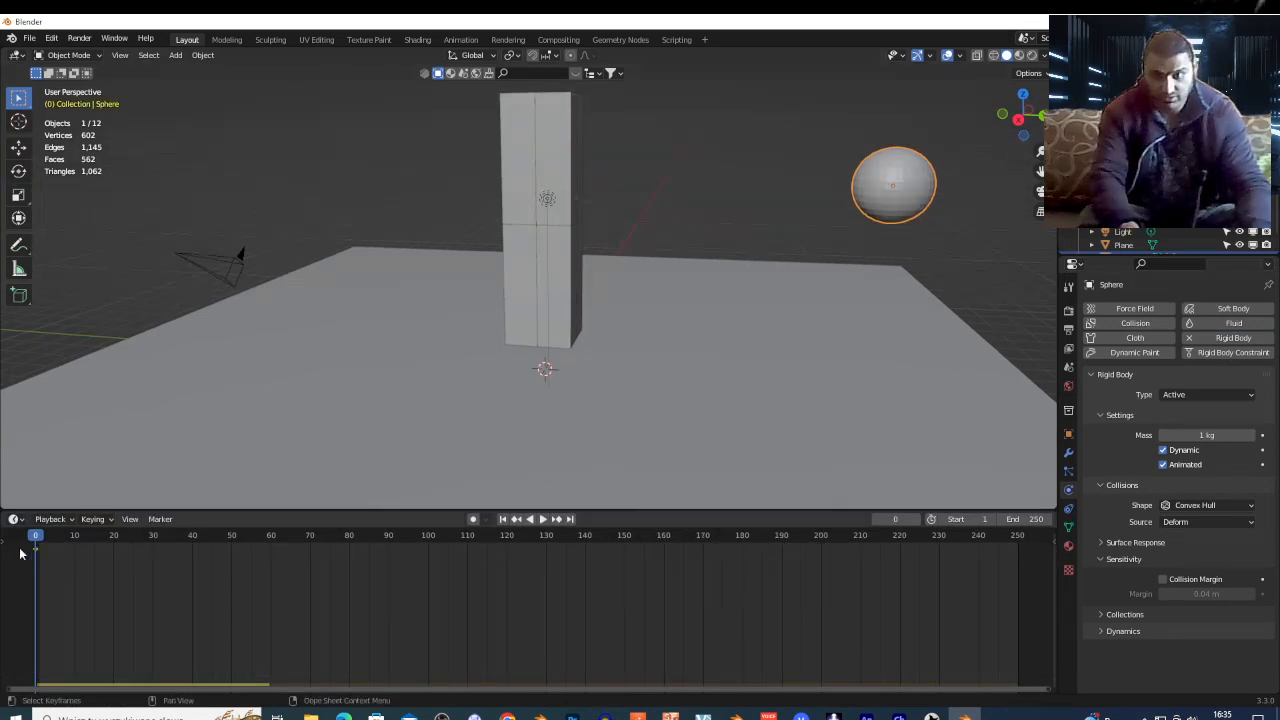
Step: At frame 62, move the sphere along Y past the column to its opposite side and insert a Location keyframe
{"action": "left_click", "coordinate": [277, 536]}
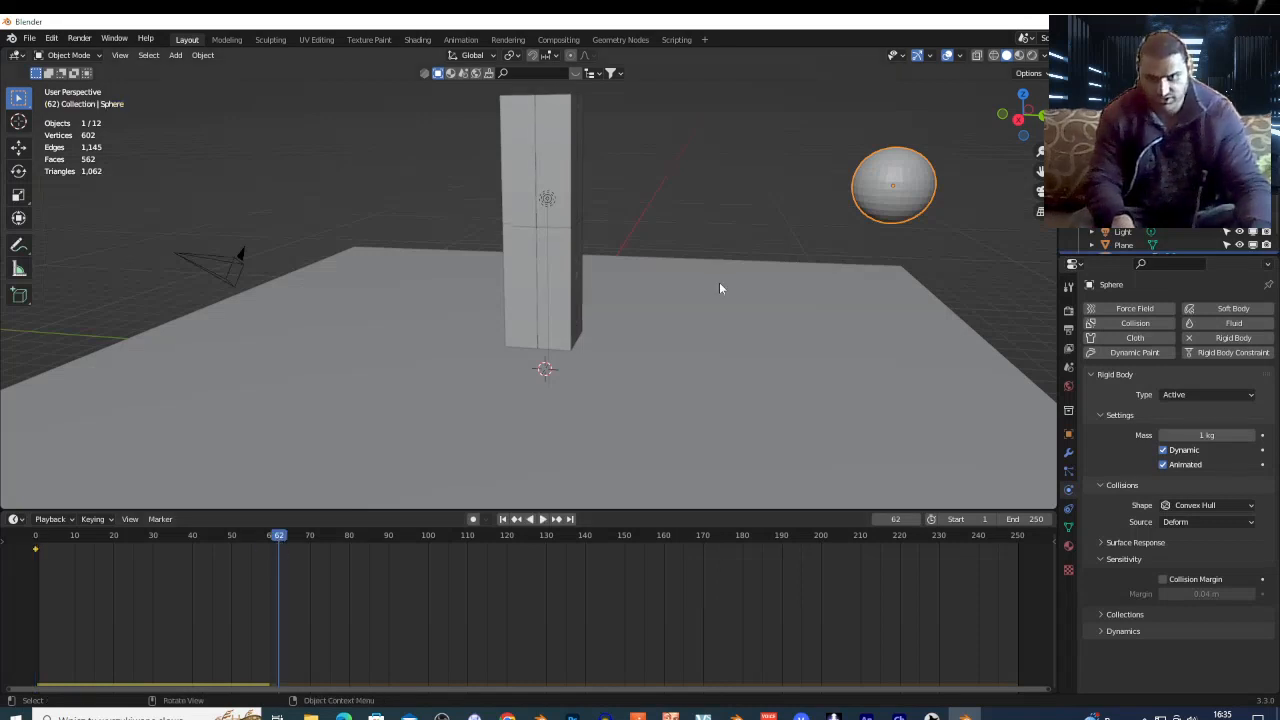
{"action": "key", "text": "g"}
{"action": "key", "text": "y"}
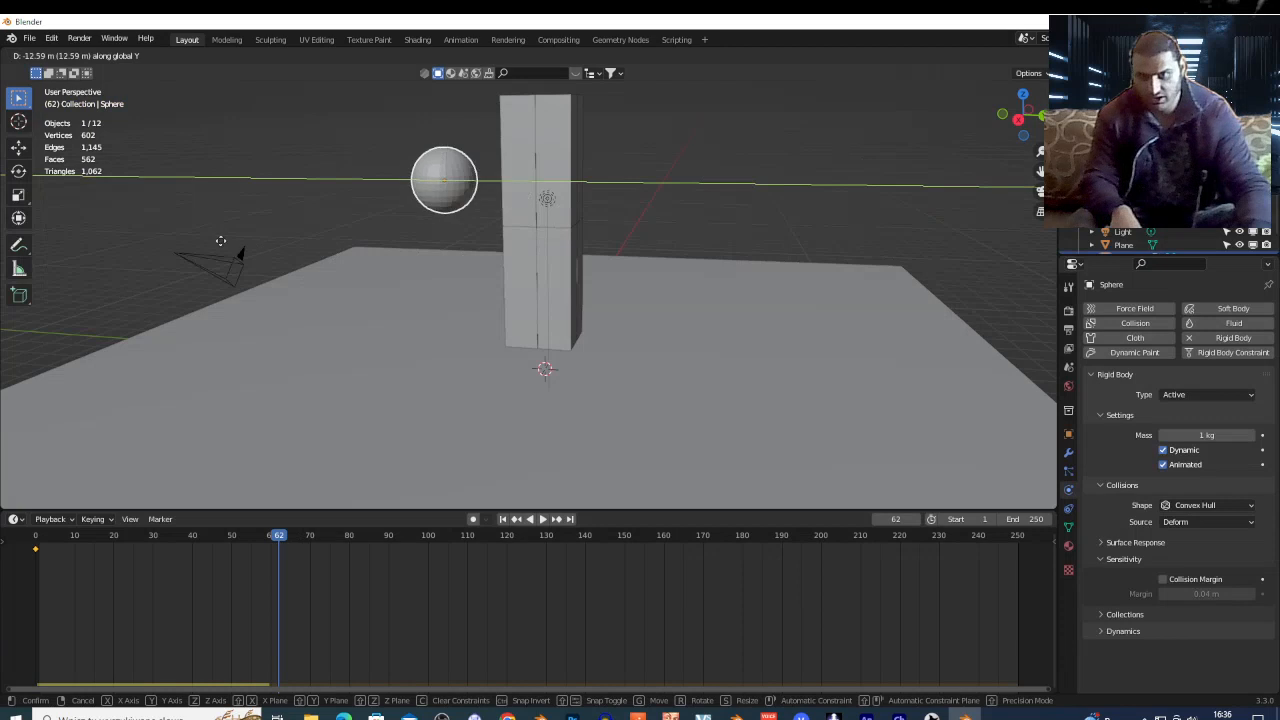
{"action": "left_click", "coordinate": [222, 247]}
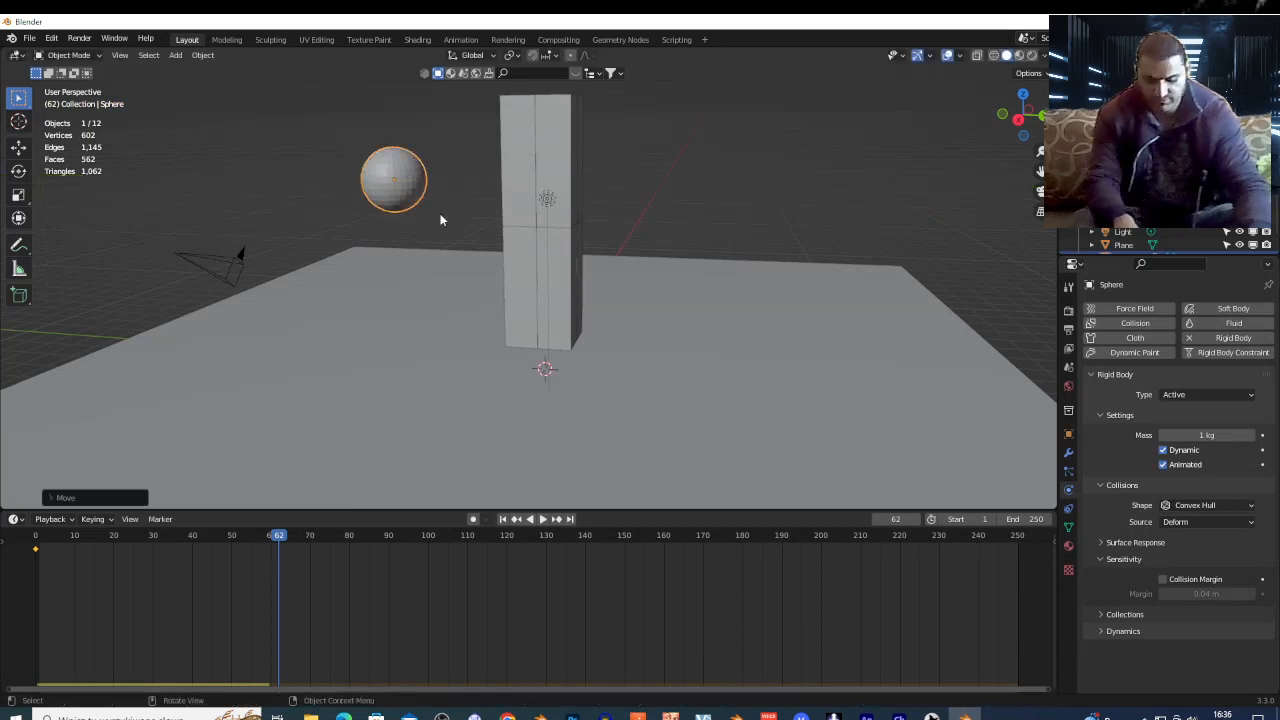
{"action": "key", "text": "i"}
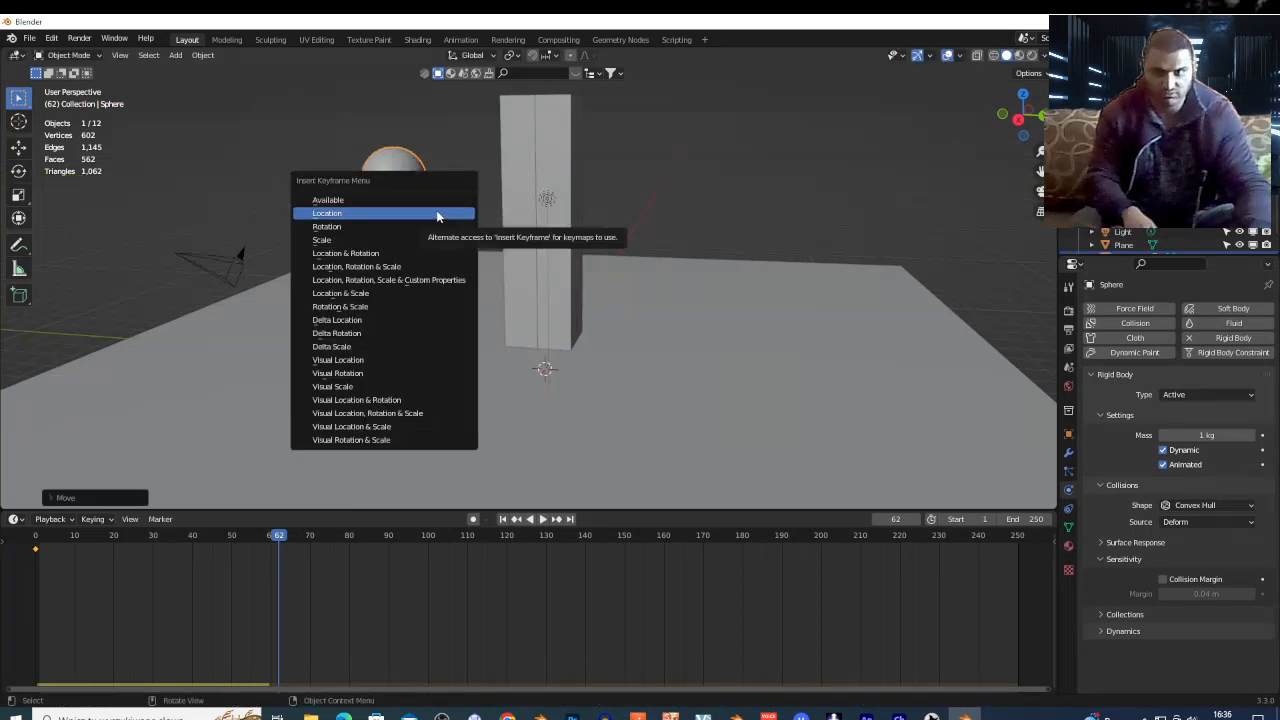
{"action": "left_click", "coordinate": [438, 213]}
Step: Play the animation from frame 0 to around frame 60 to check the sphere's impact on the column
{"action": "left_click", "coordinate": [38, 537]}
{"action": "key", "text": "space"}
{"action": "key", "text": "space"}
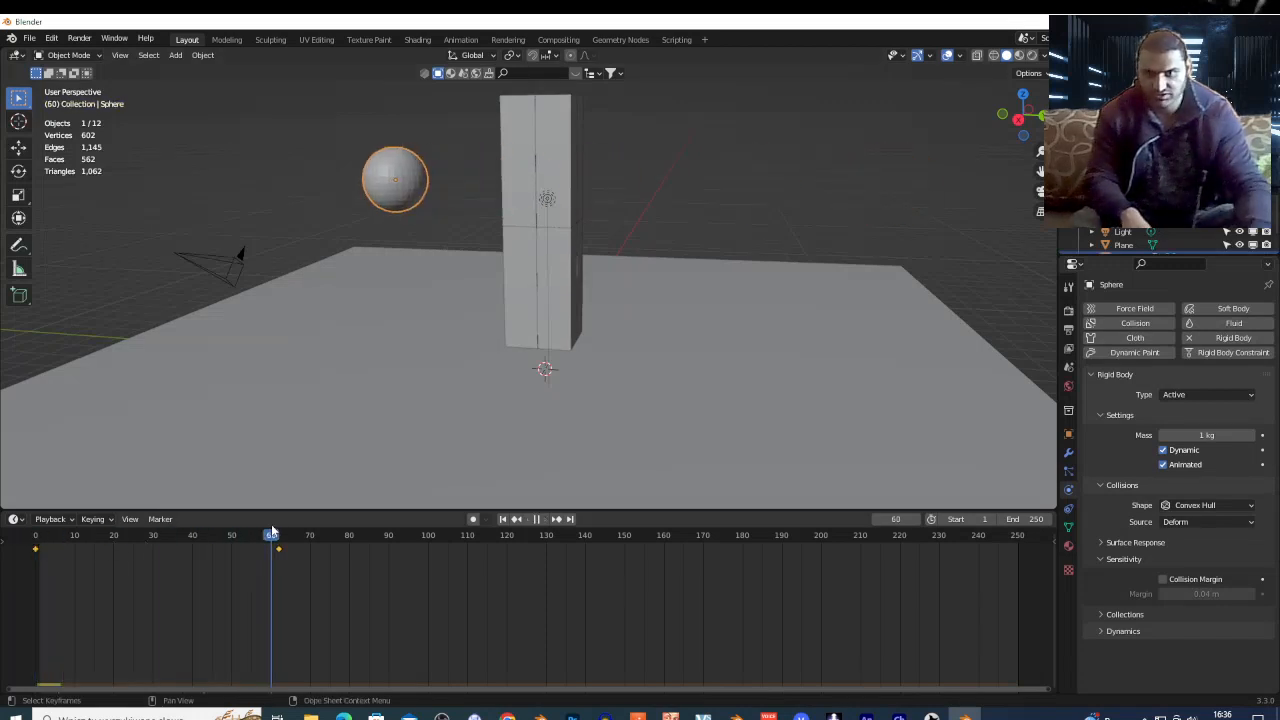
{"action": "middle_click_drag", "start_coordinate": [504, 216], "coordinate": [686, 363]}
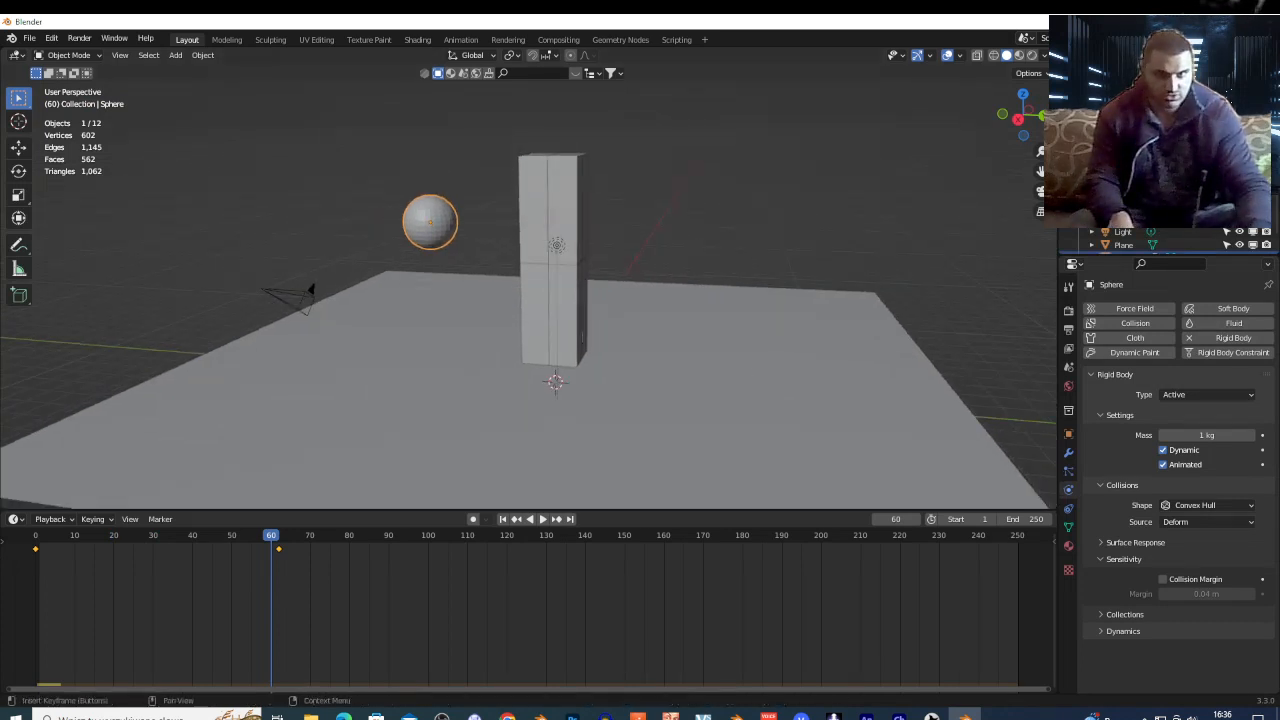
Step: Select all column pieces from Cube_cell to Cube_cell.007 and copy the active piece's rigid body settings to the others
{"action": "left_click_drag", "start_coordinate": [1057, 230], "coordinate": [549, 231]}
{"action": "left_click", "coordinate": [704, 112]}
{"action": "left_click", "coordinate": [707, 205], "text": "shift"}
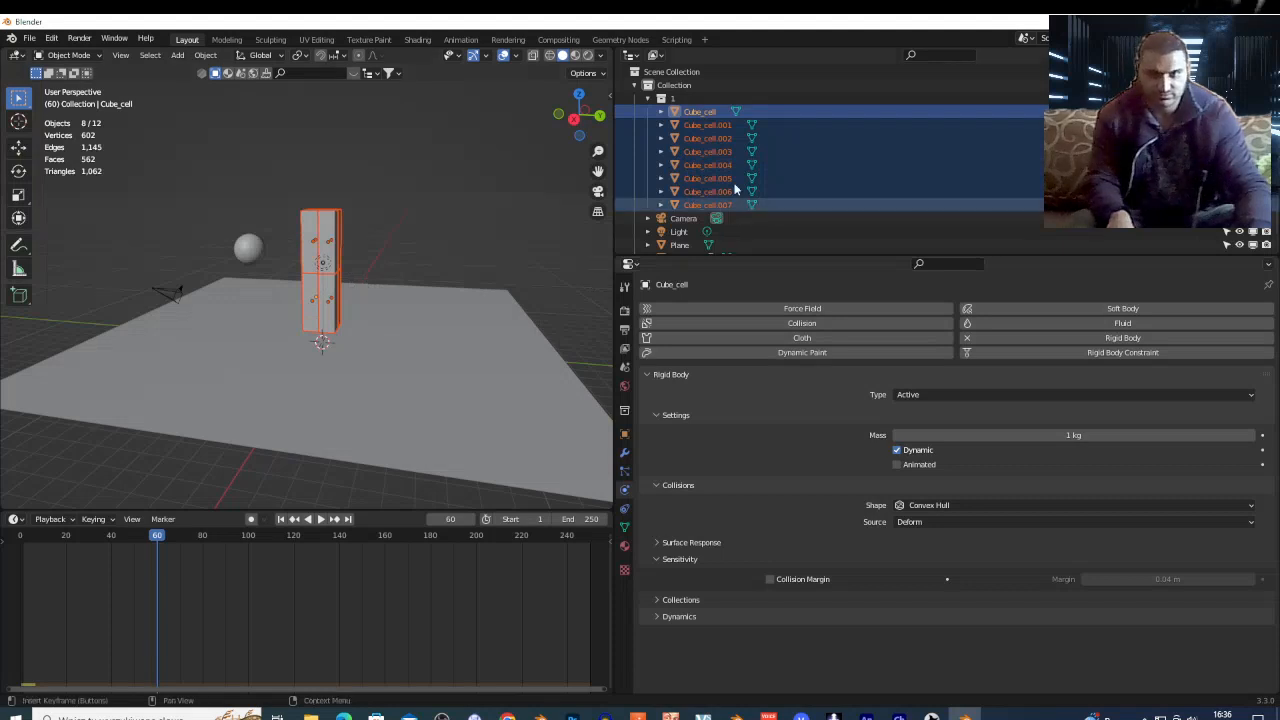
{"action": "left_click", "coordinate": [695, 113]}
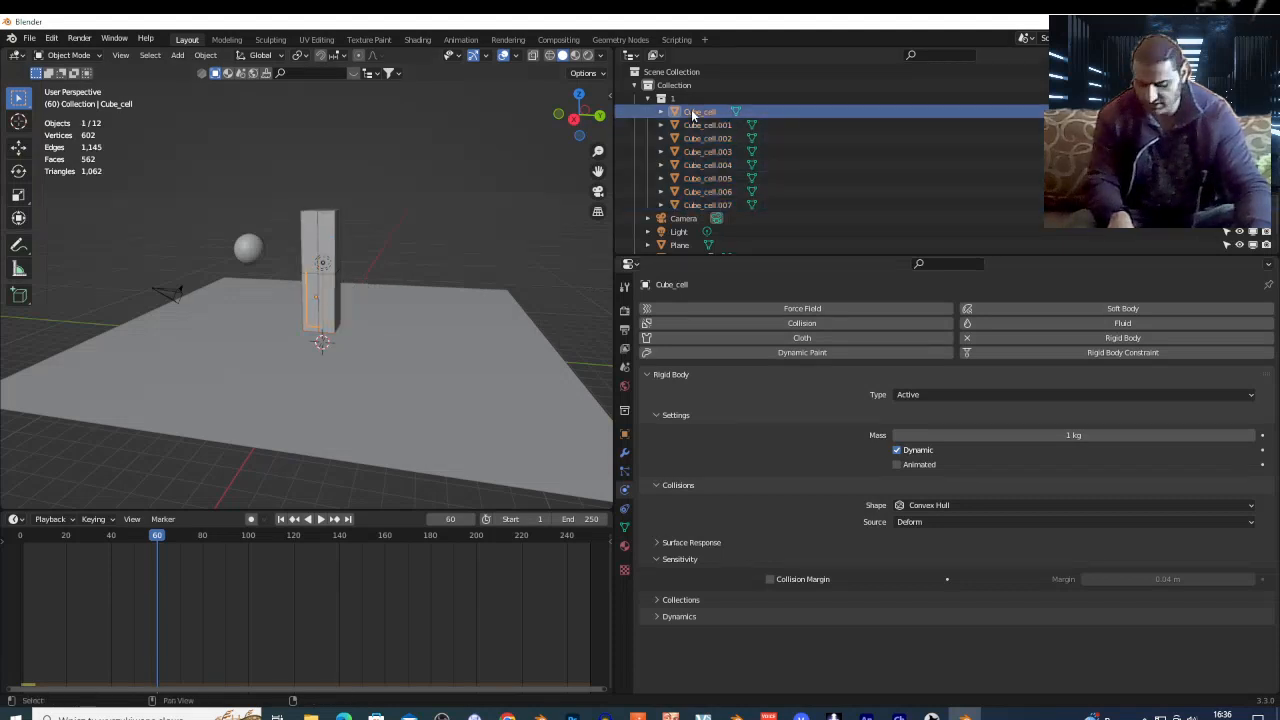
{"action": "left_click", "coordinate": [700, 205], "text": "shift"}
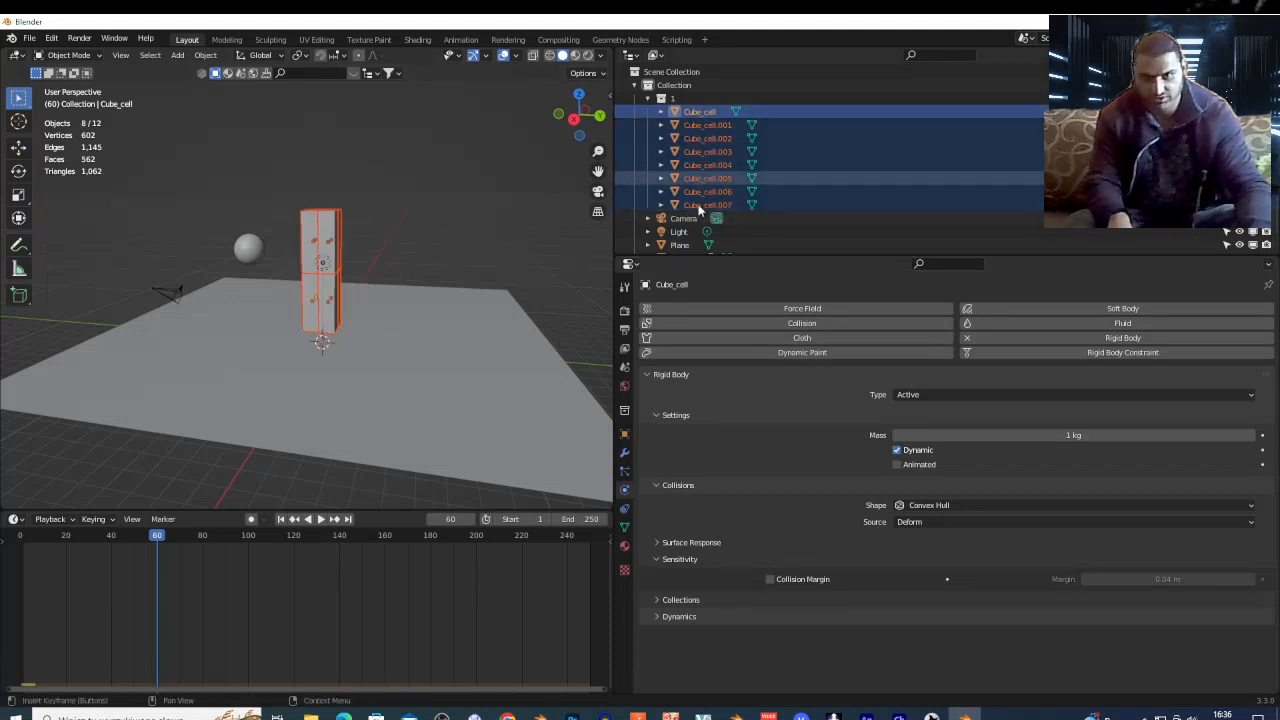
{"action": "left_click", "coordinate": [205, 55]}
{"action": "left_click", "coordinate": [205, 55]}
{"action": "left_click", "coordinate": [207, 56]}
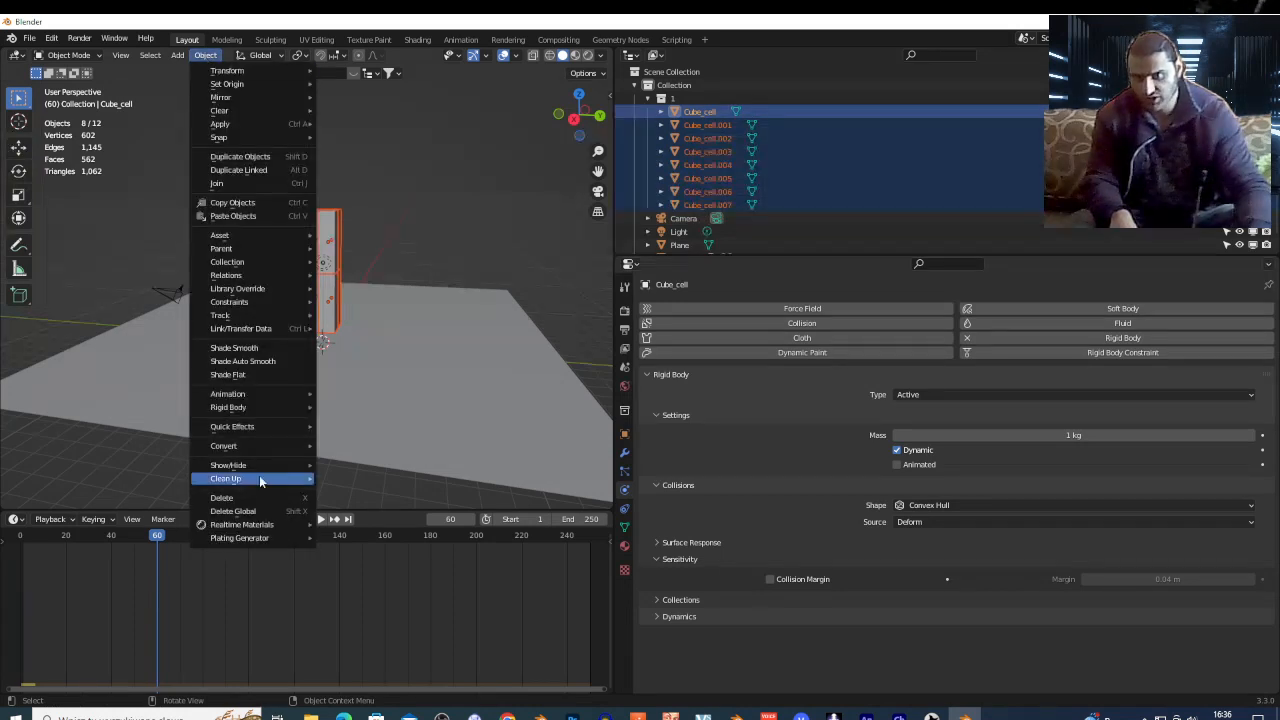
{"action": "mouse_move", "coordinate": [254, 414]}
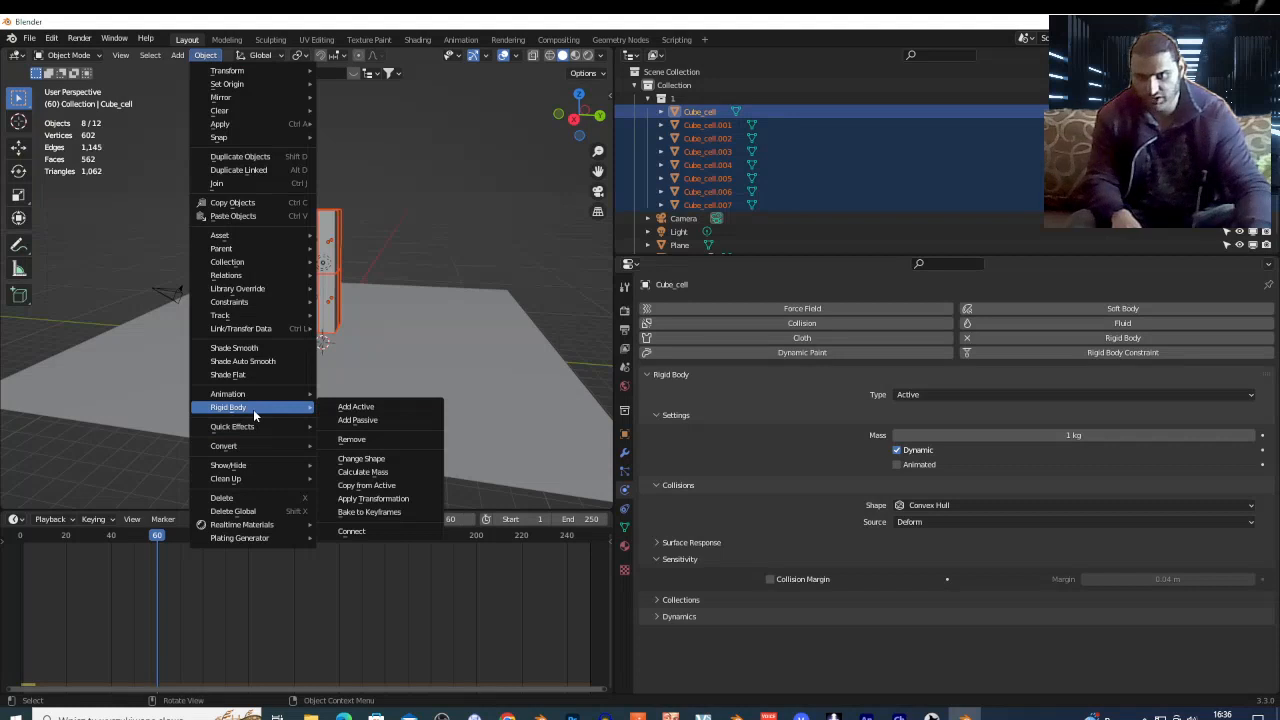
{"action": "left_click", "coordinate": [395, 486]}
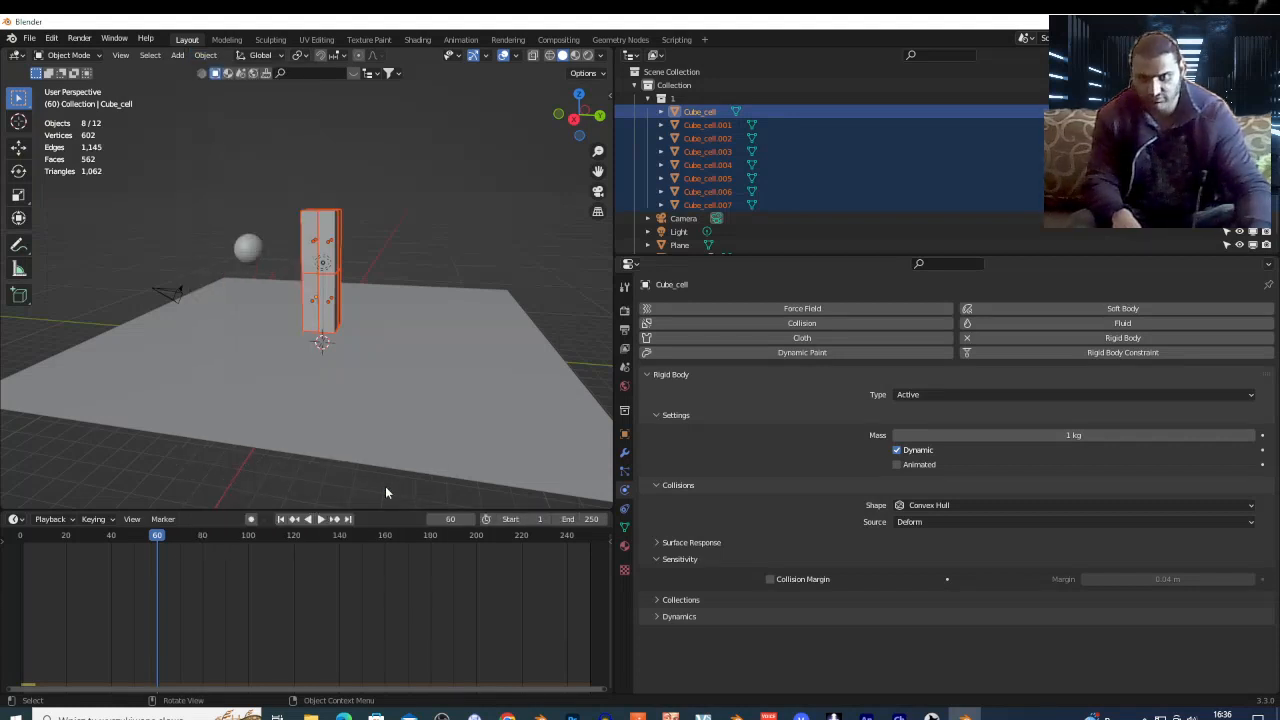
Step: Play the simulation from the start in an enlarged viewport to check the sphere smashing through the column
{"action": "left_click", "coordinate": [22, 544]}
{"action": "key", "text": "space"}
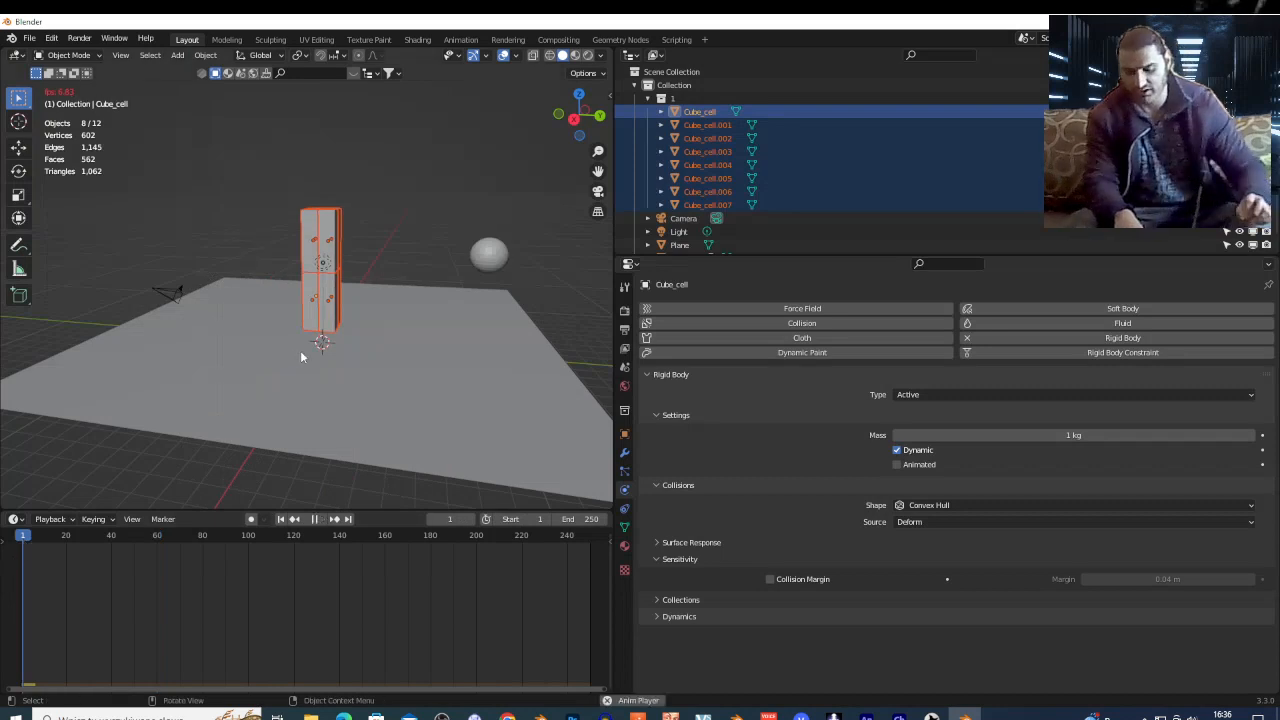
{"action": "key", "text": "space"}
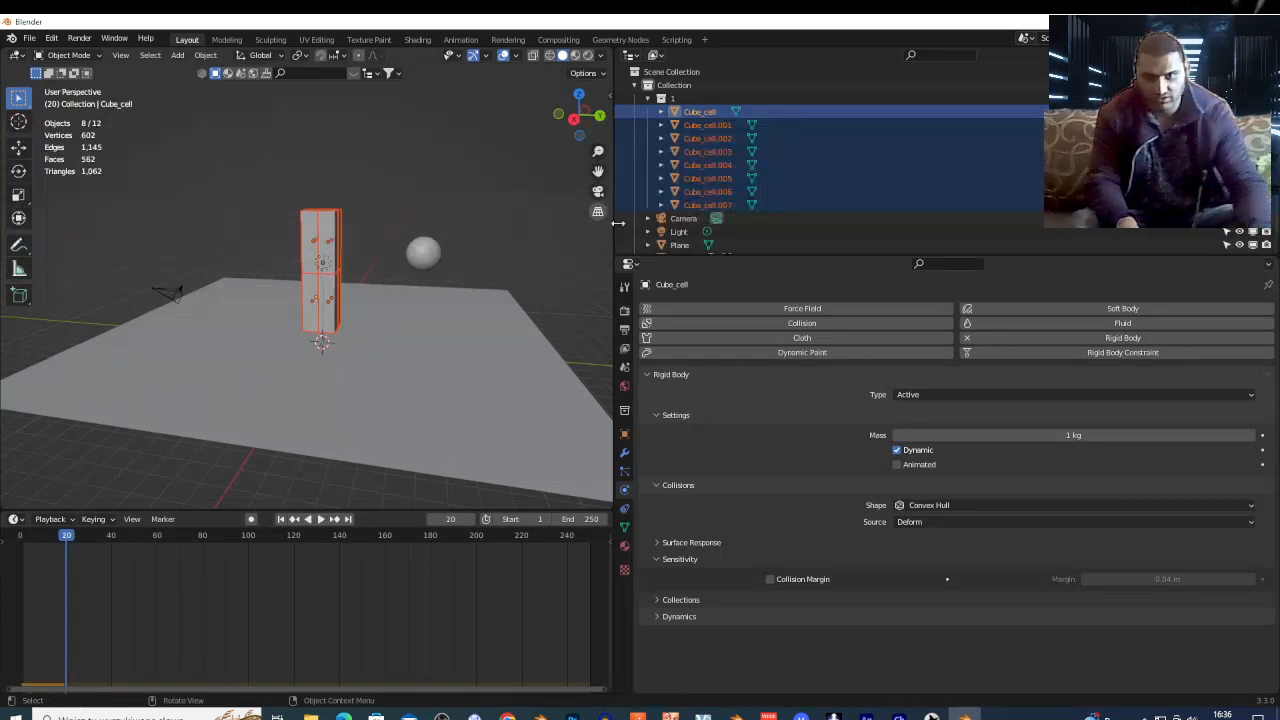
{"action": "left_click_drag", "start_coordinate": [614, 233], "coordinate": [1078, 233]}
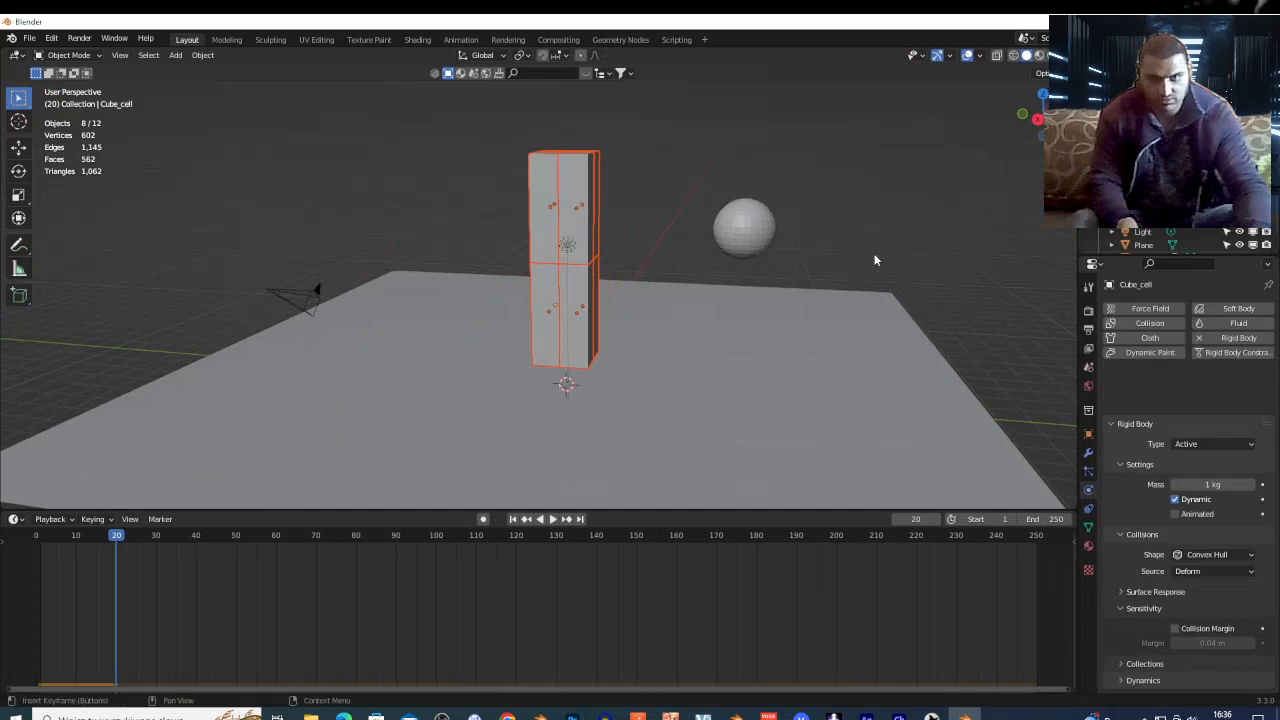
{"action": "key", "text": "space"}
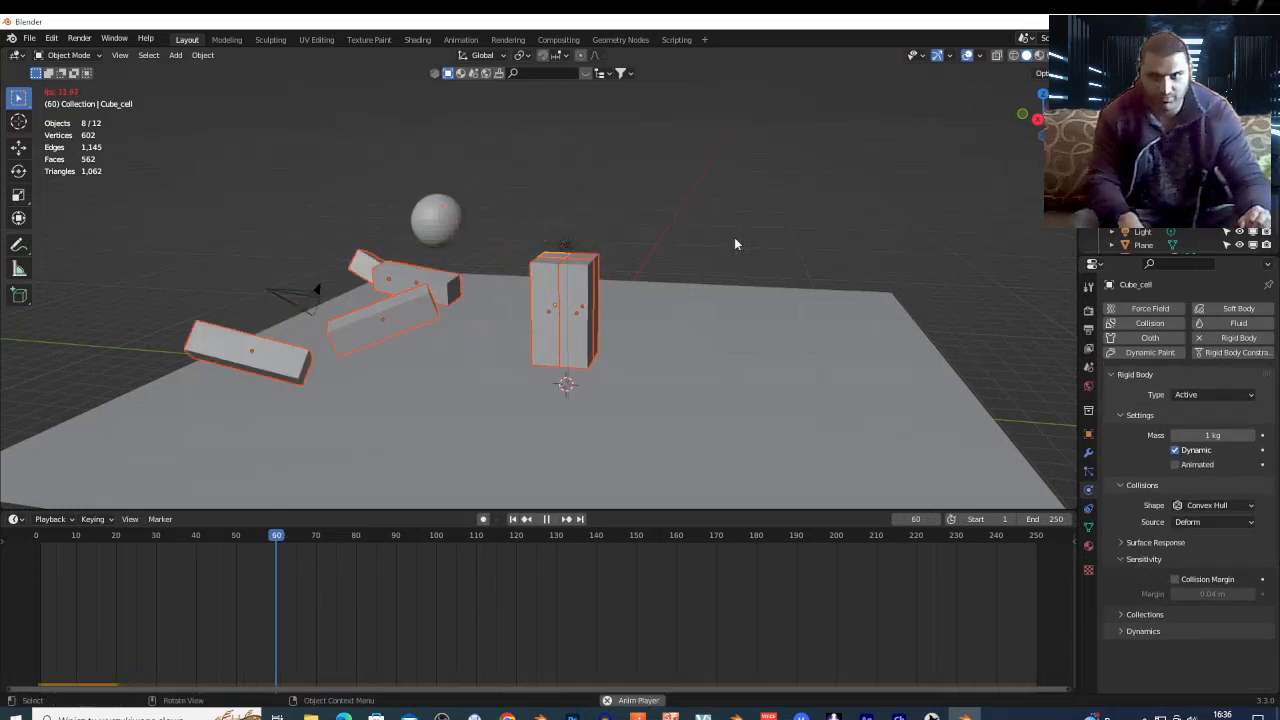
Step: Return to frame 2, enable Cycles viewport denoising and show the scene in rendered shading
{"action": "key", "text": "space"}
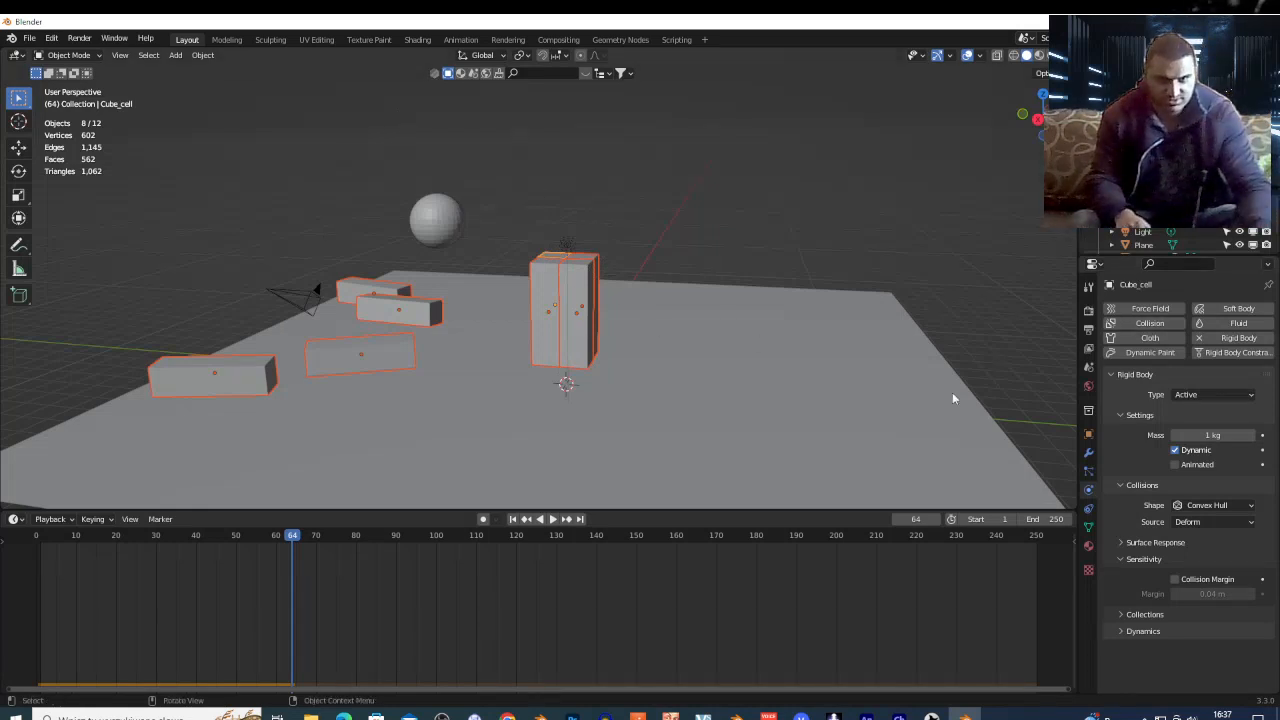
{"action": "left_click", "coordinate": [44, 540]}
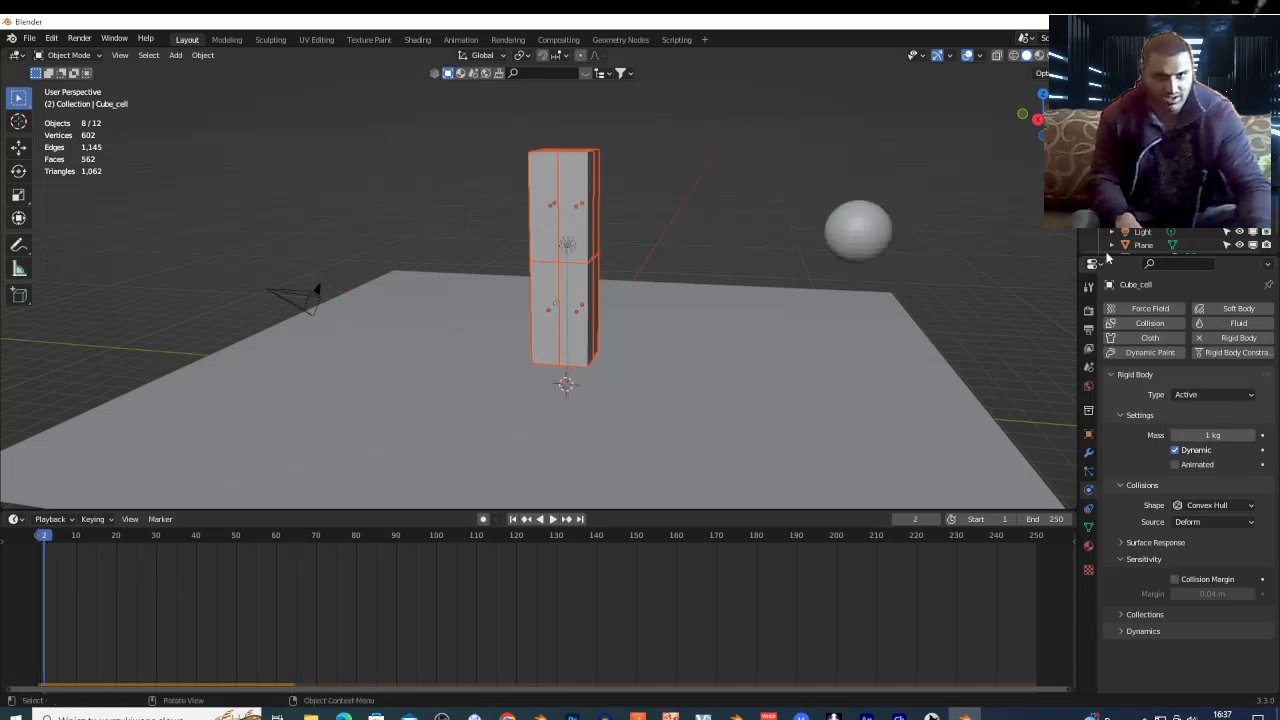
{"action": "left_click", "coordinate": [1089, 310]}
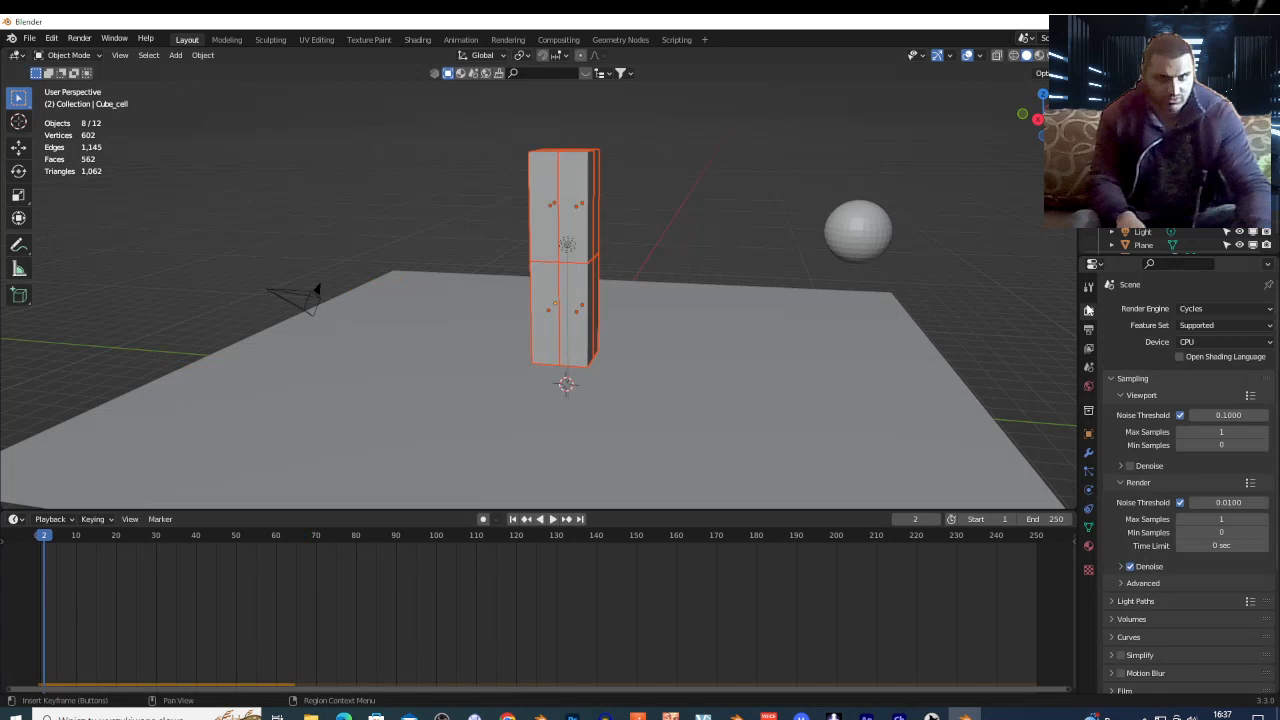
{"action": "left_click", "coordinate": [1130, 466]}
{"action": "left_click", "coordinate": [1052, 55]}
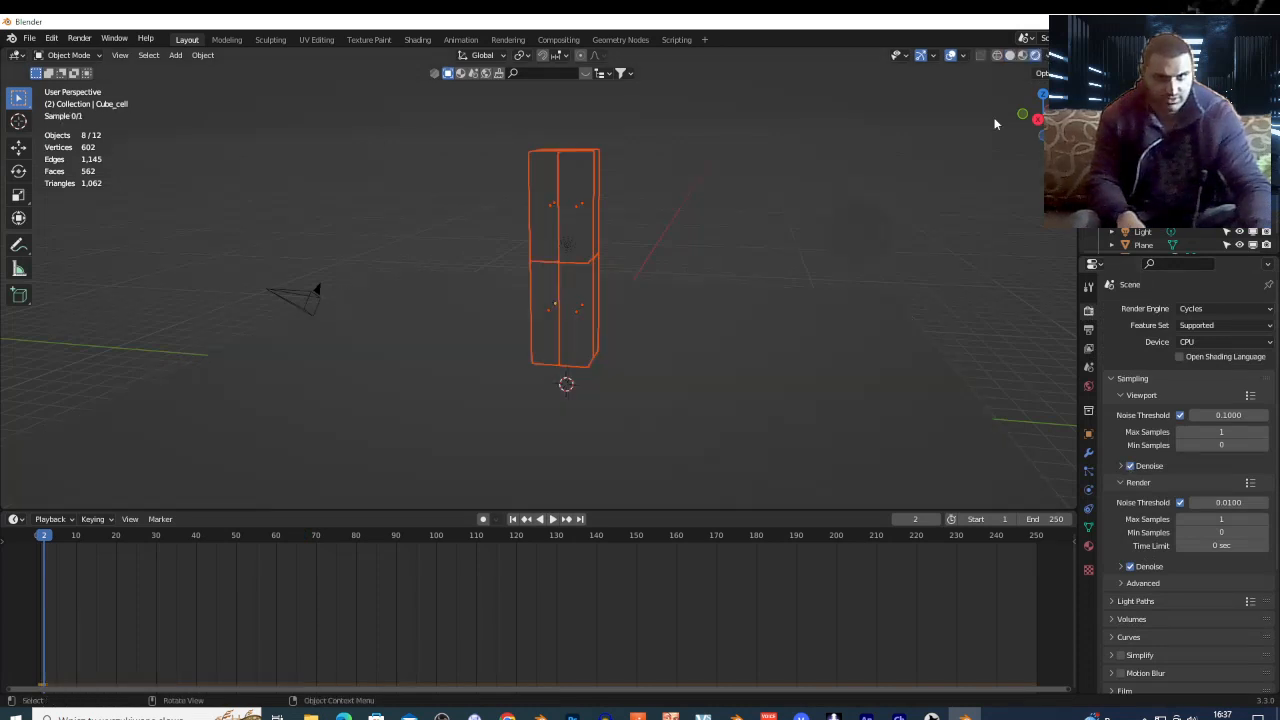
{"action": "scroll", "coordinate": [573, 272], "scroll_direction": "up", "scroll_amount": 3}
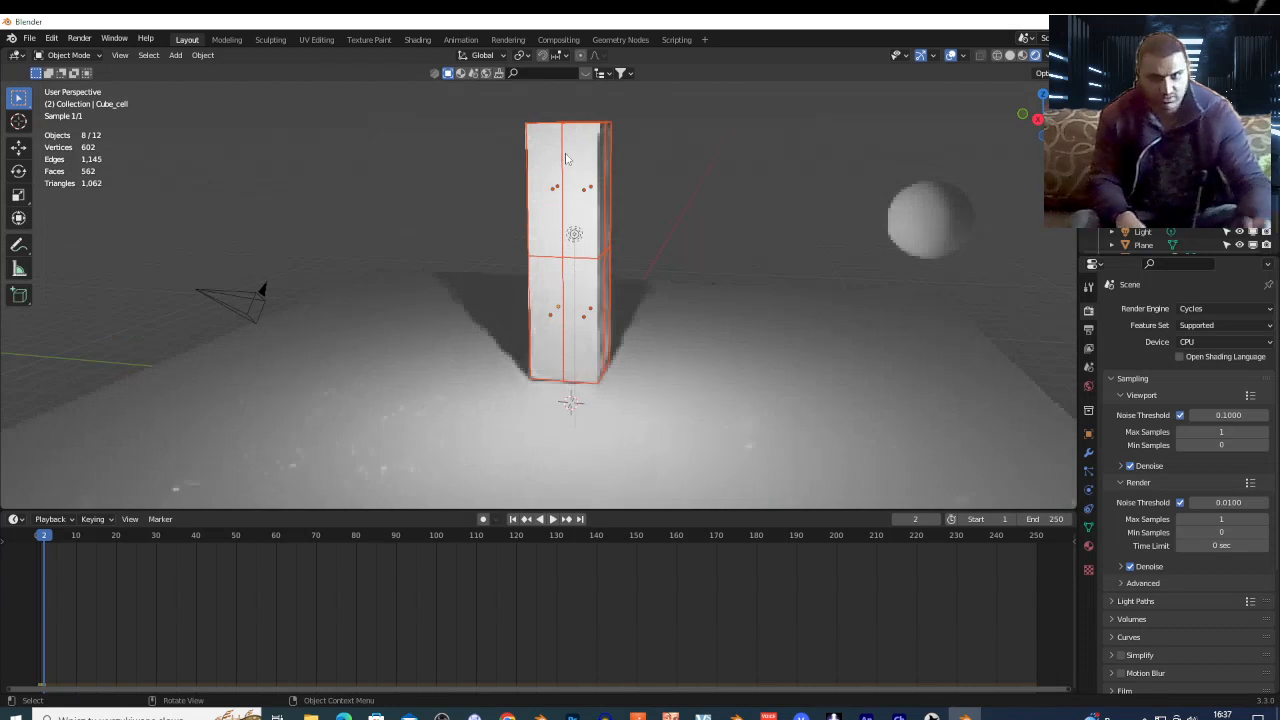
Step: Replay the simulation from the start in rendered shading, stopping at frame 55, to check the sphere's impact on the column
{"action": "left_click_drag", "start_coordinate": [208, 540], "coordinate": [265, 540]}
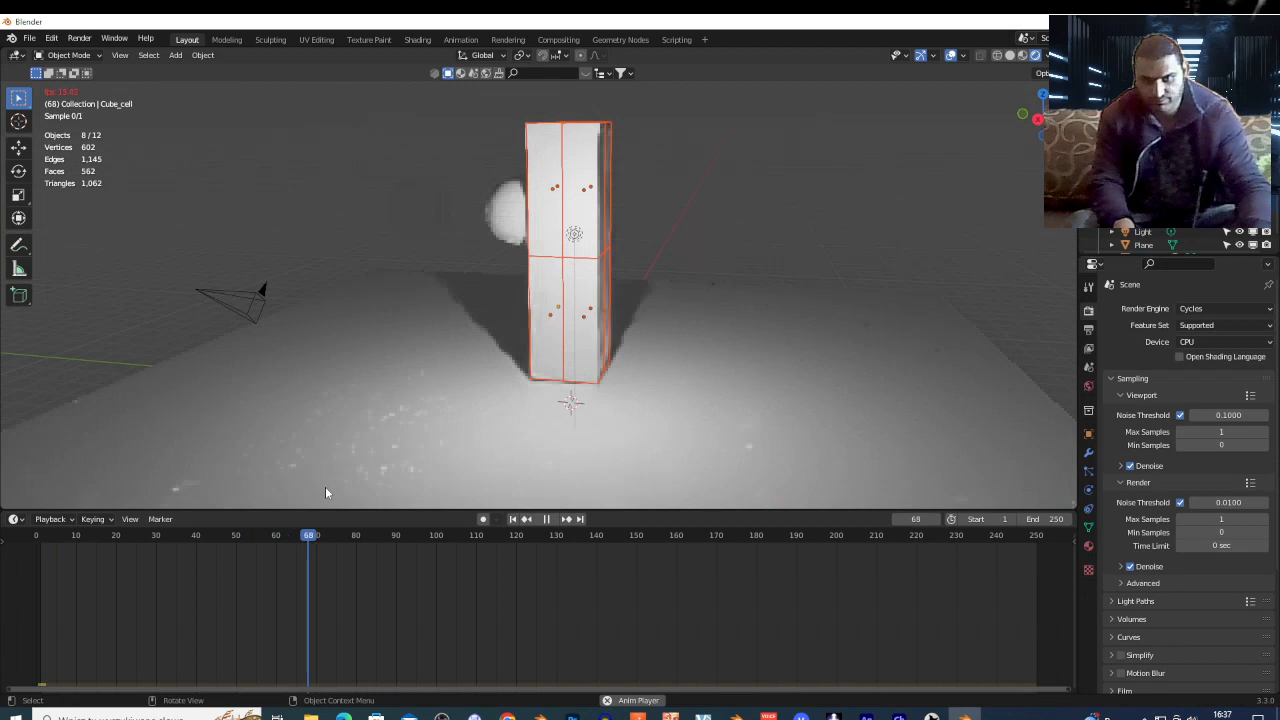
{"action": "key", "text": "space"}
{"action": "left_click", "coordinate": [73, 538]}
{"action": "key", "text": "space"}
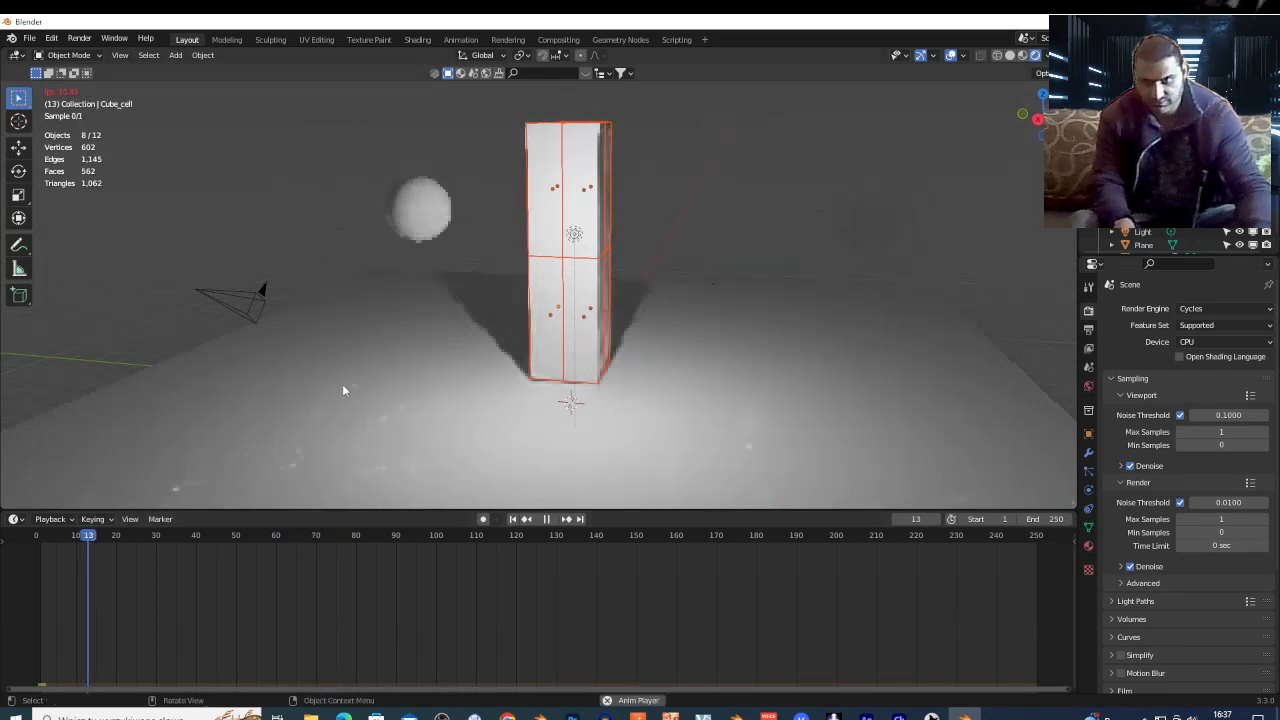
{"action": "key", "text": "space"}
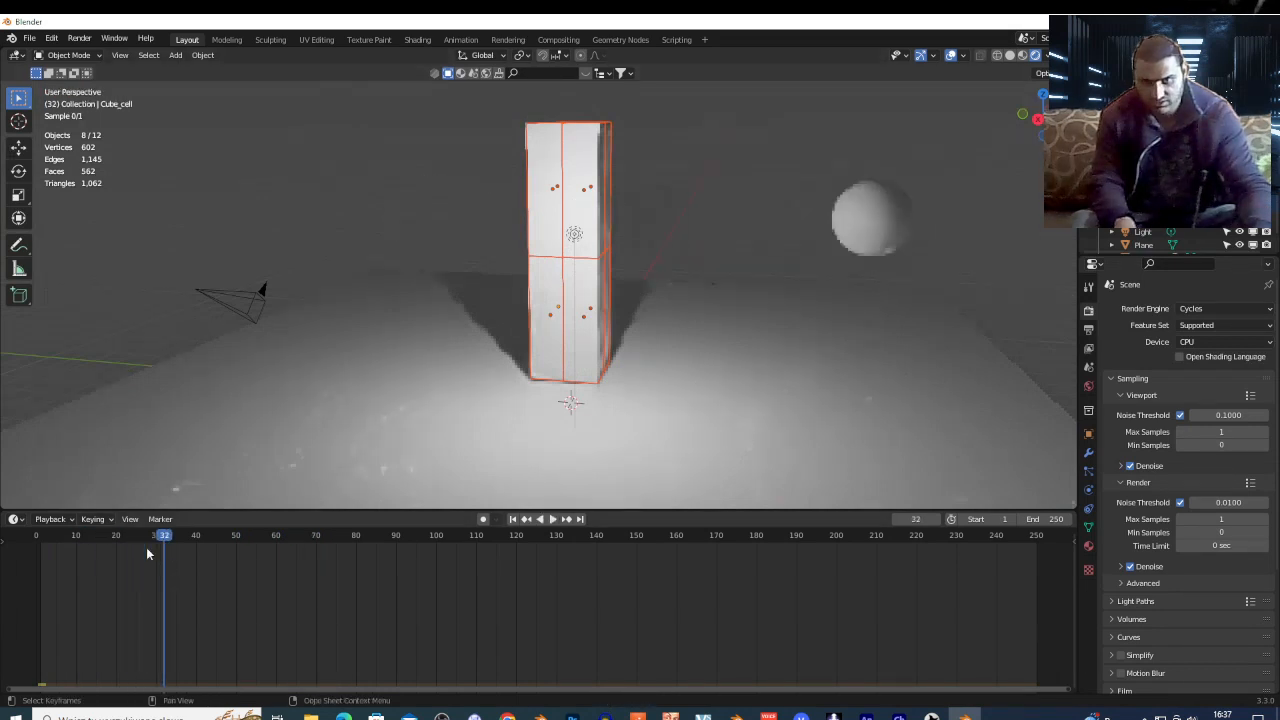
{"action": "left_click", "coordinate": [40, 537]}
{"action": "key", "text": "space"}
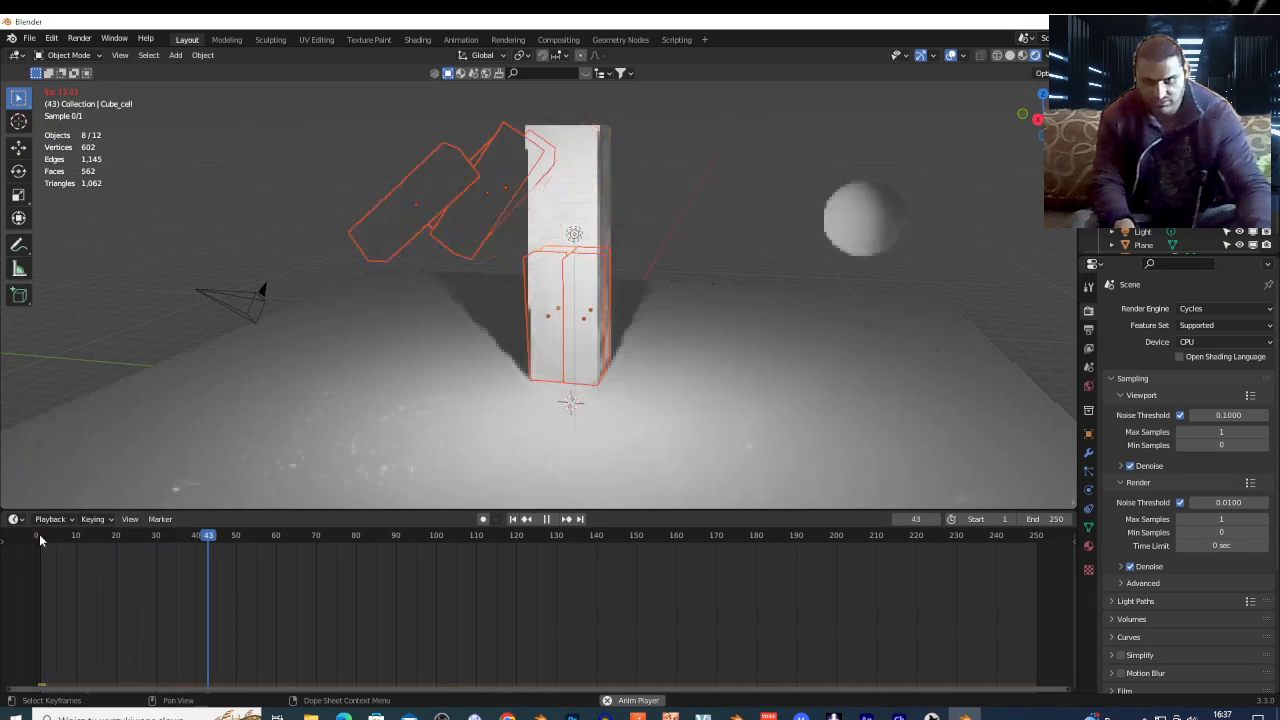
{"action": "key", "text": "space"}
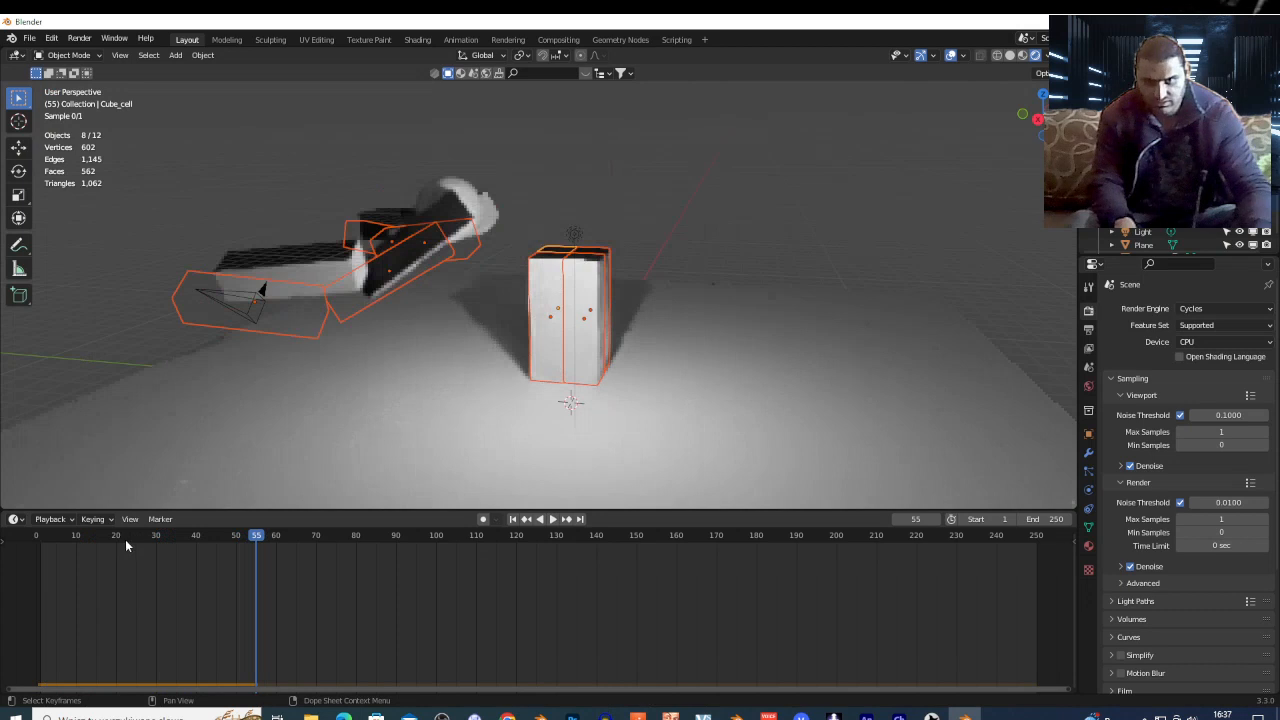
Step: Examine the inner faces of the fractured pieces and their material slots in rendered shading, and return to solid shading
{"action": "key", "text": "shift+grave"}
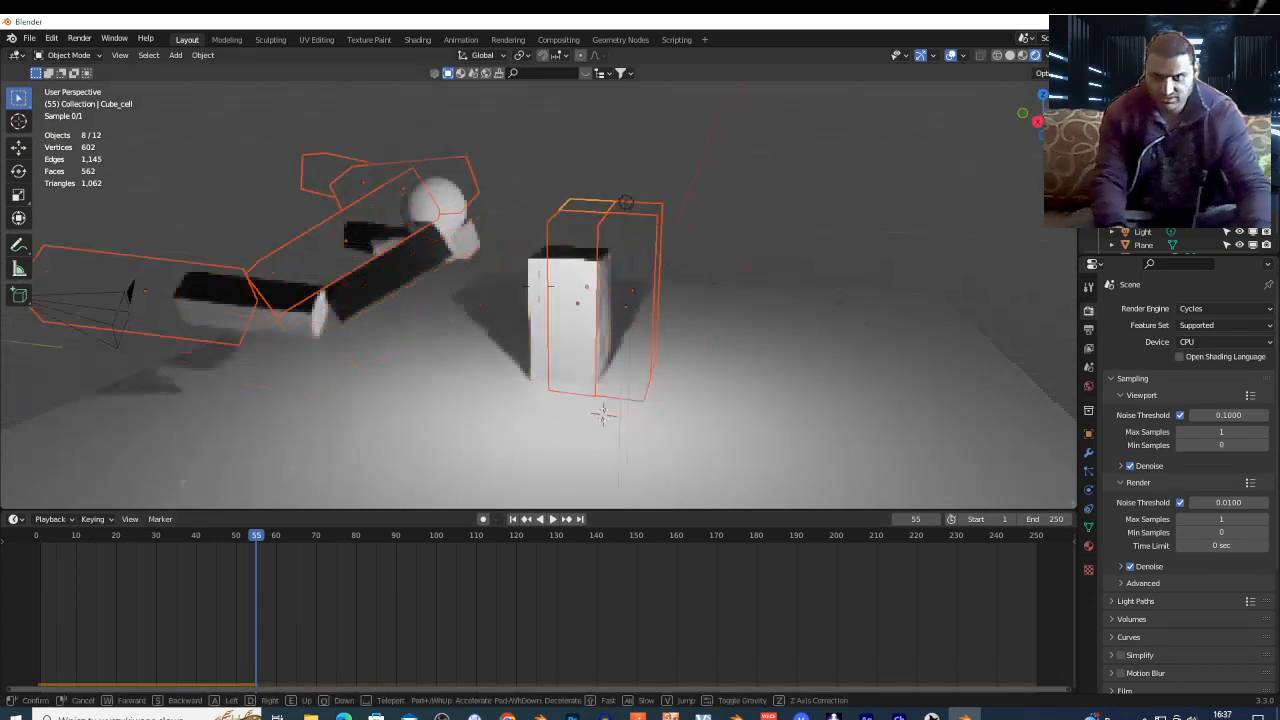
{"action": "left_click", "coordinate": [463, 386]}
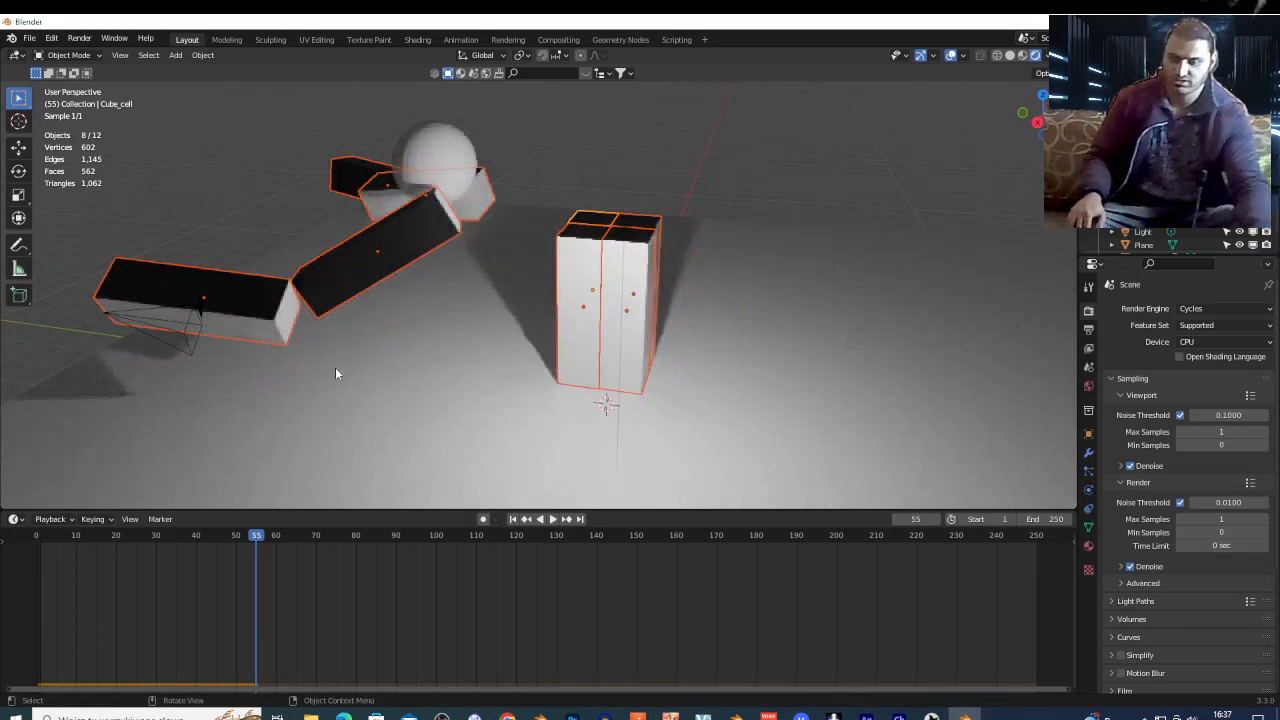
{"action": "left_click", "coordinate": [1089, 545]}
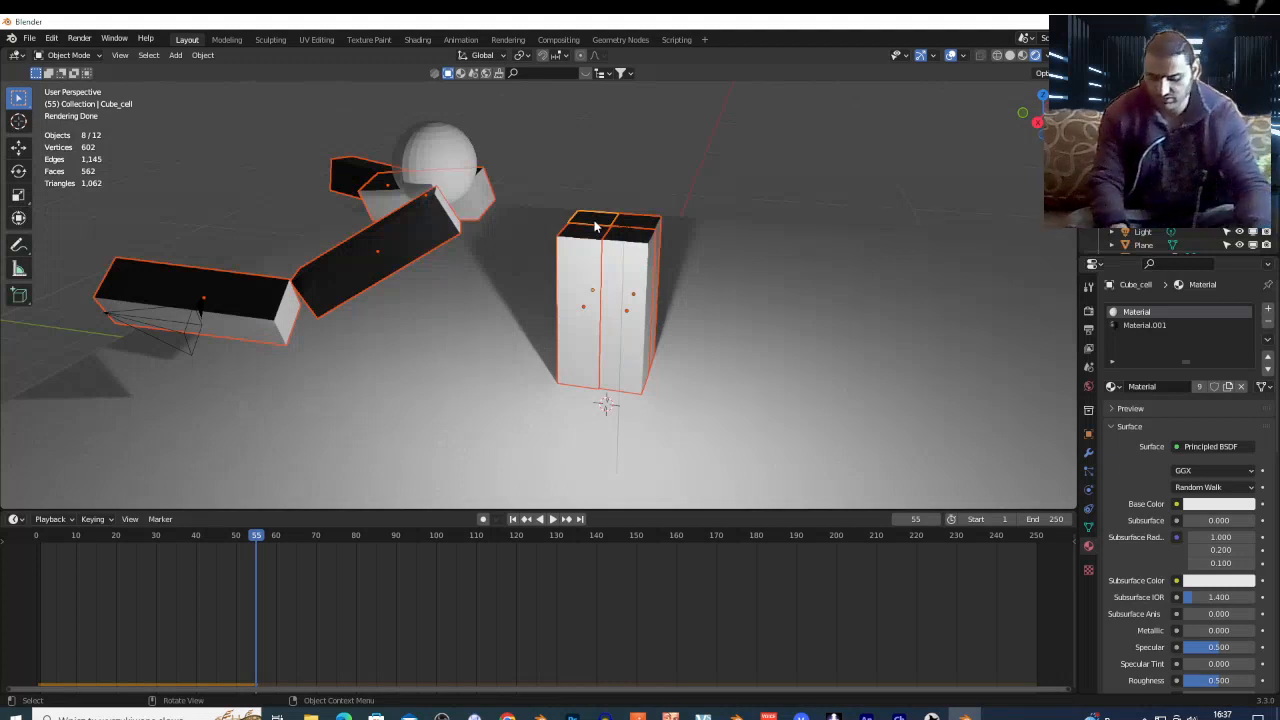
{"action": "key", "text": "shift+grave"}
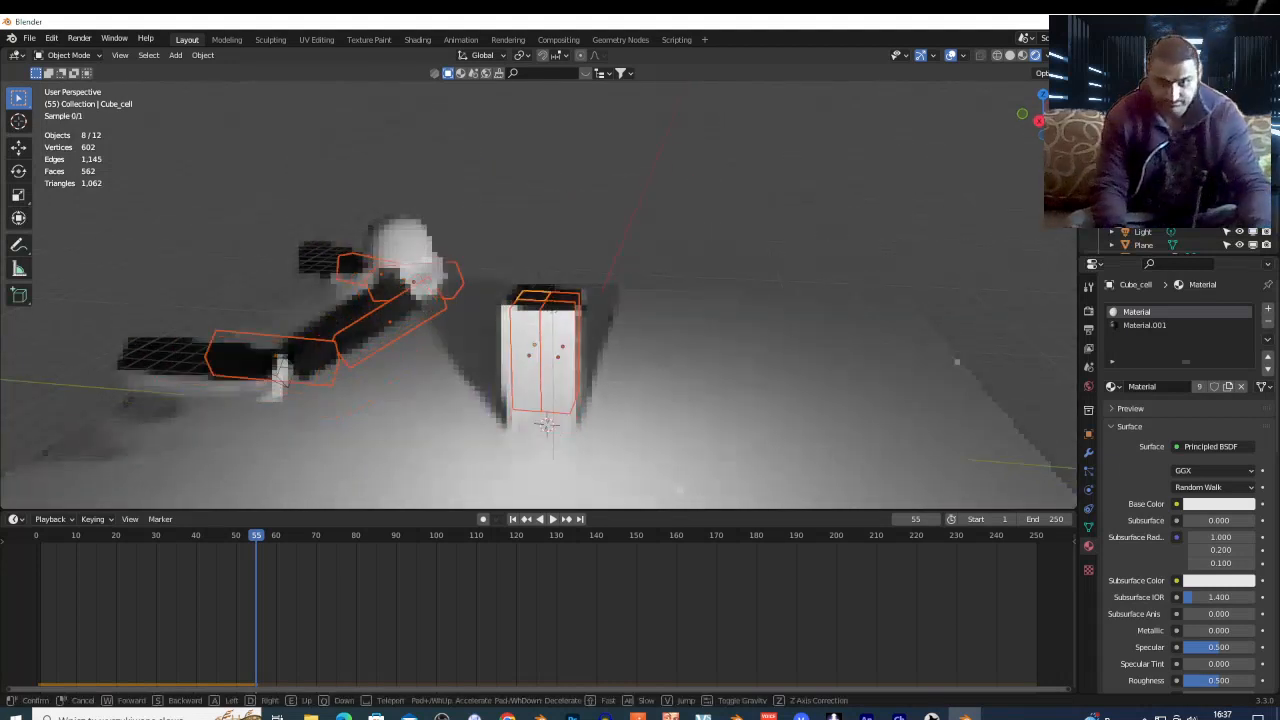
{"action": "left_click", "coordinate": [552, 246]}
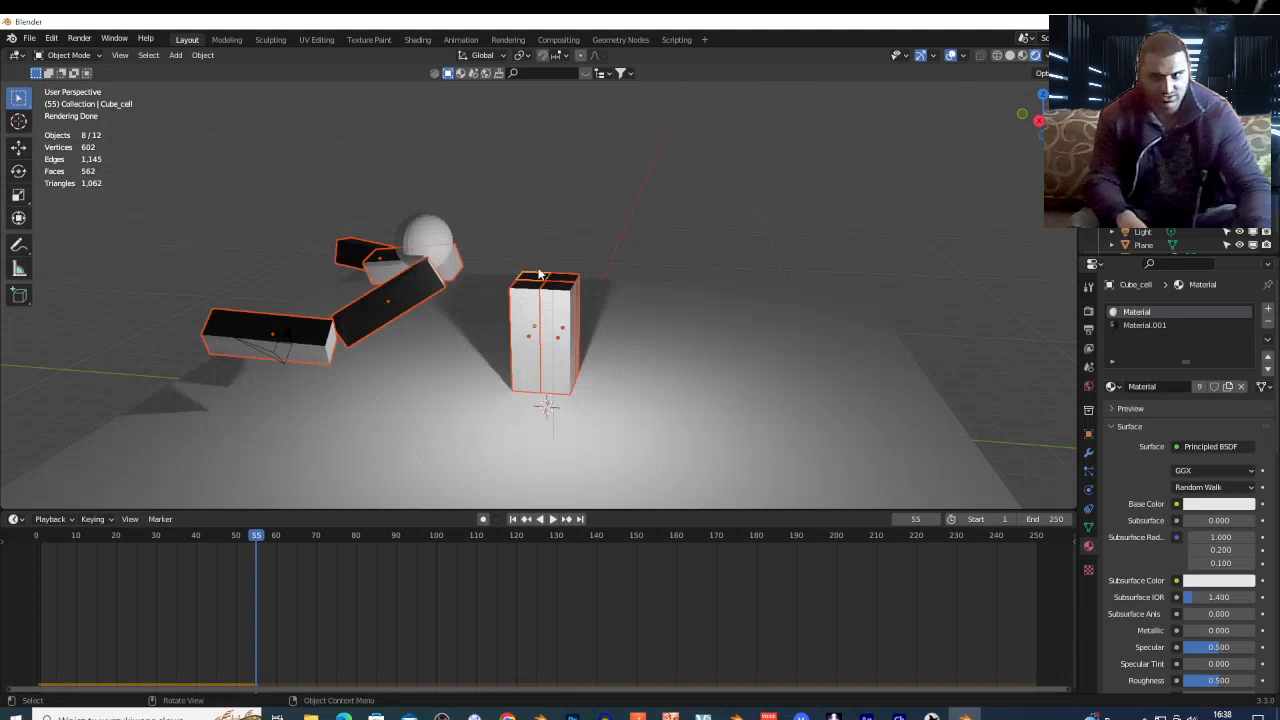
{"action": "left_click", "coordinate": [1009, 55]}
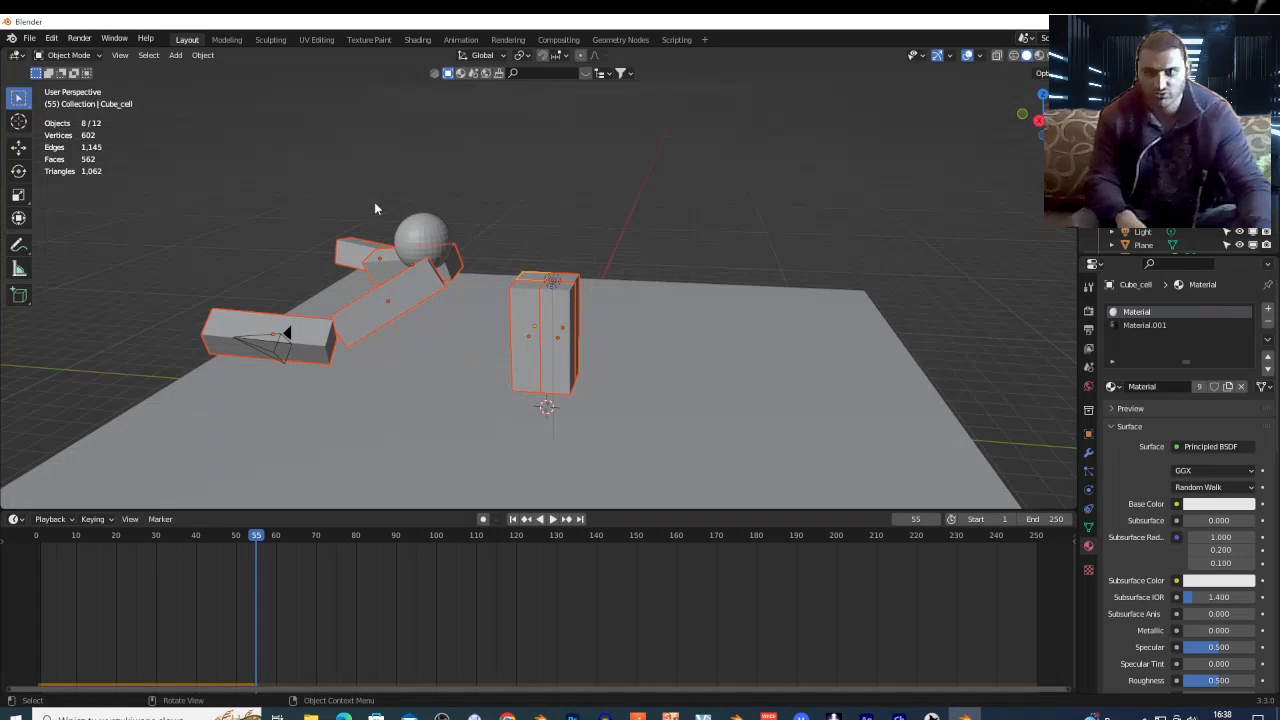
Step: Review the Cell Fracture settings with Annotation Pencil as the point source, and activate the Annotate tool
{"action": "left_click", "coordinate": [200, 55]}
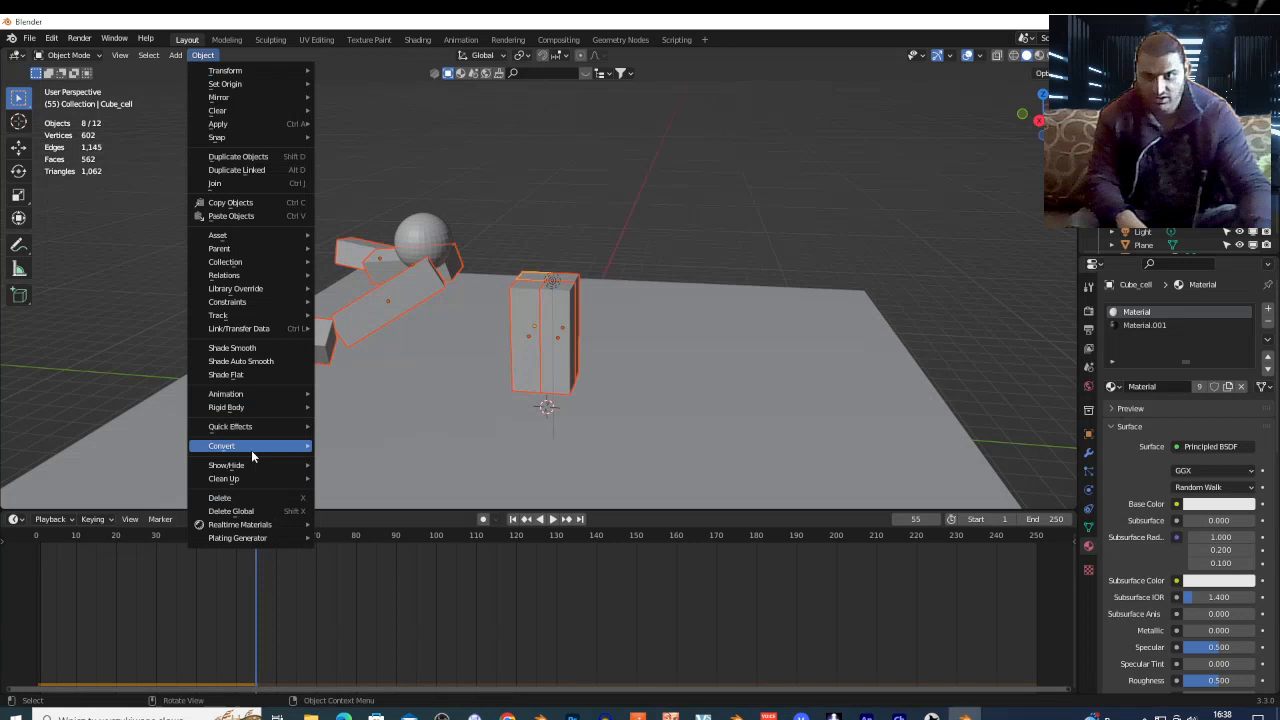
{"action": "mouse_move", "coordinate": [260, 427]}
{"action": "left_click", "coordinate": [367, 486]}
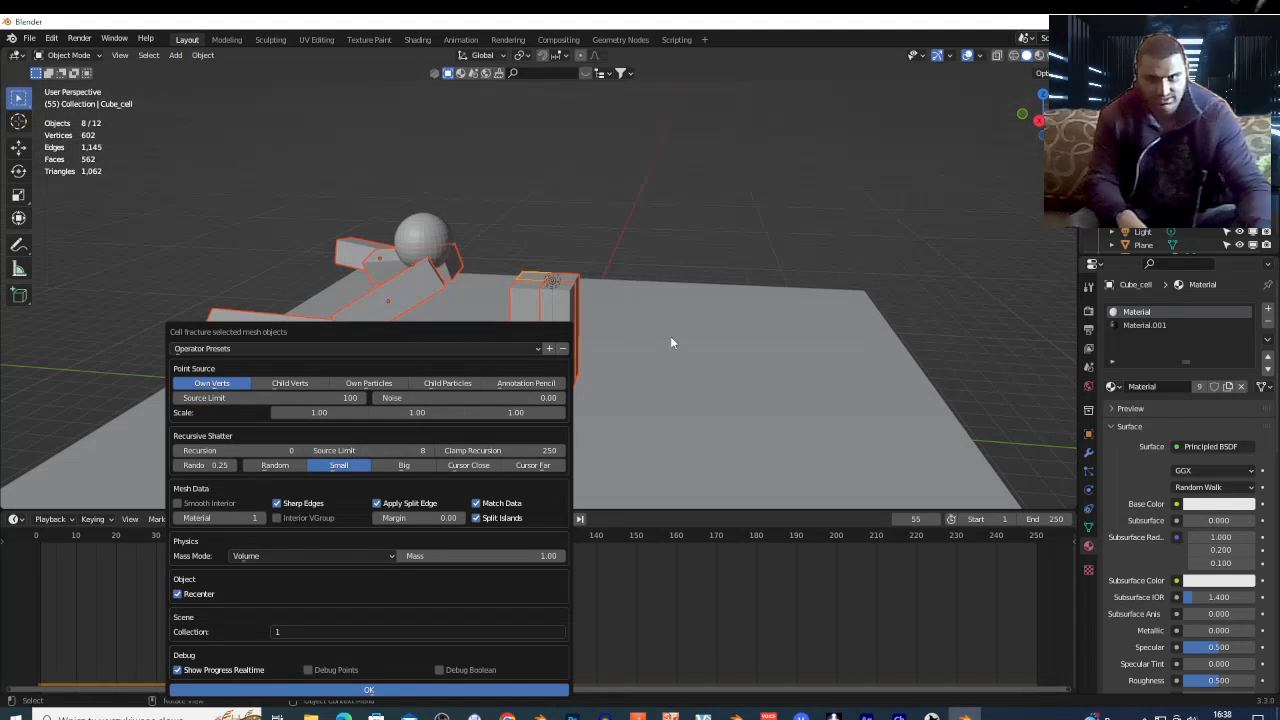
{"action": "left_click", "coordinate": [532, 389]}
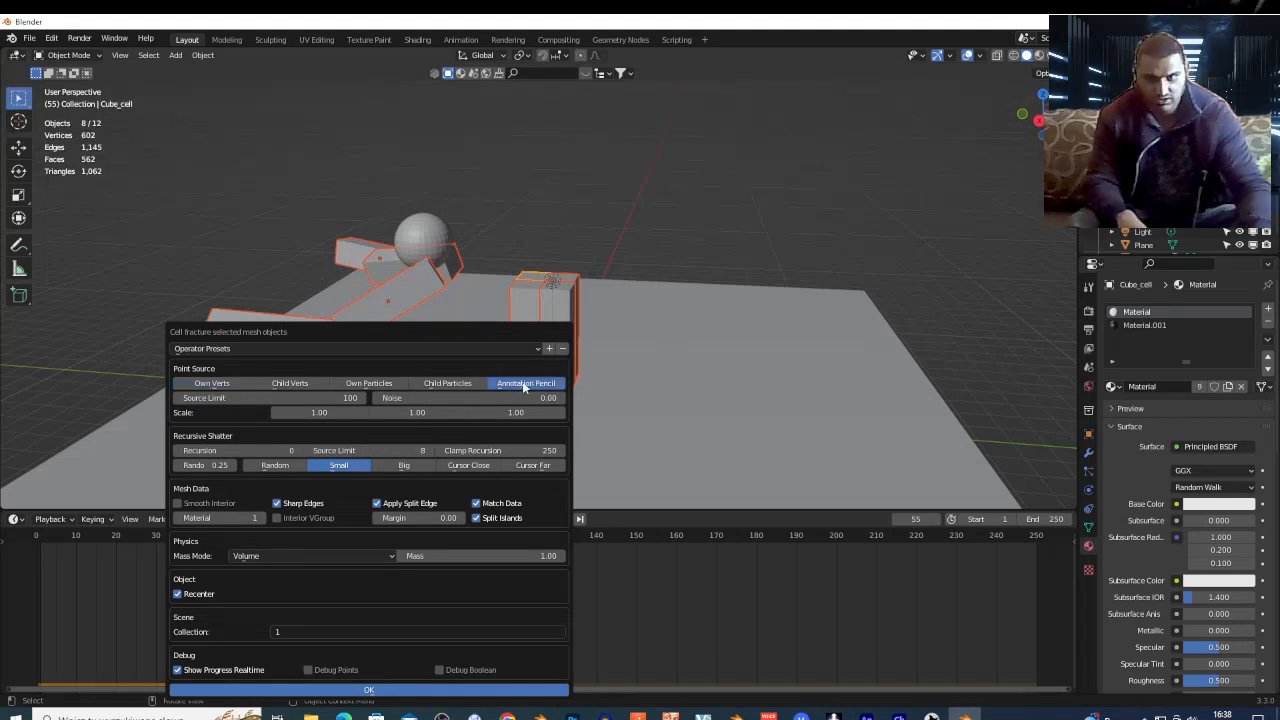
{"action": "left_click", "coordinate": [20, 248]}
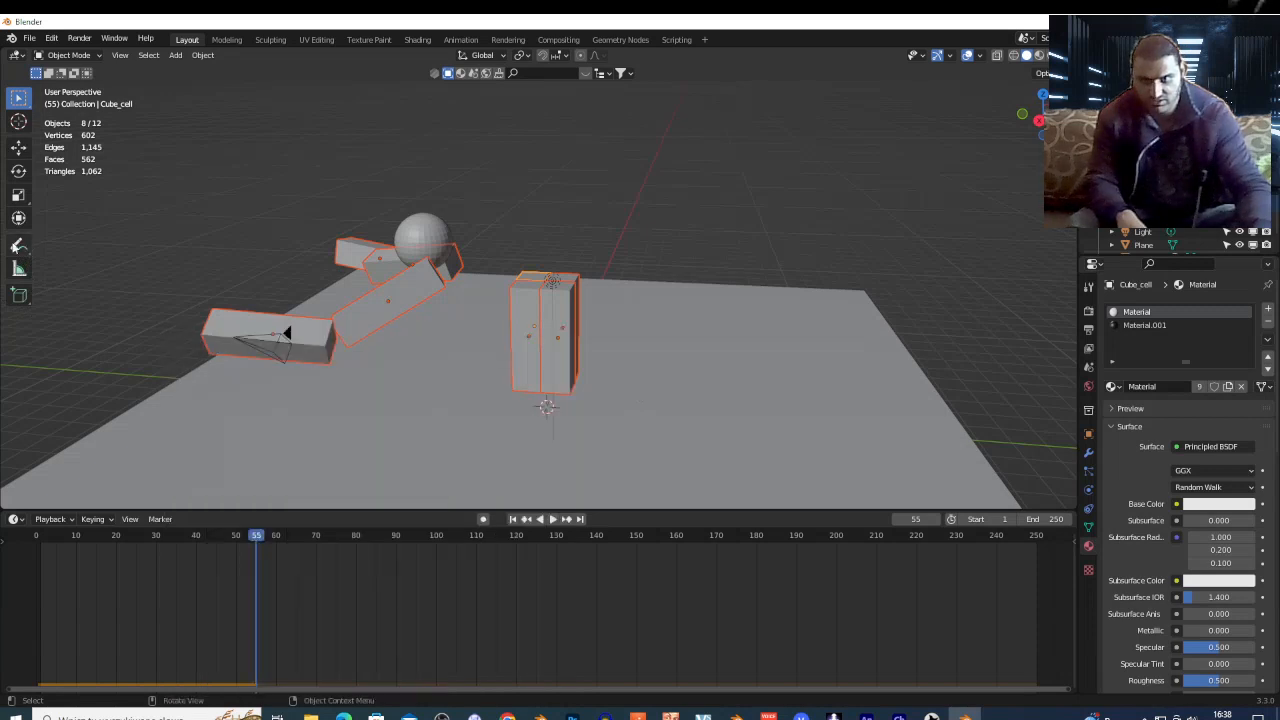
{"action": "left_click", "coordinate": [20, 247]}
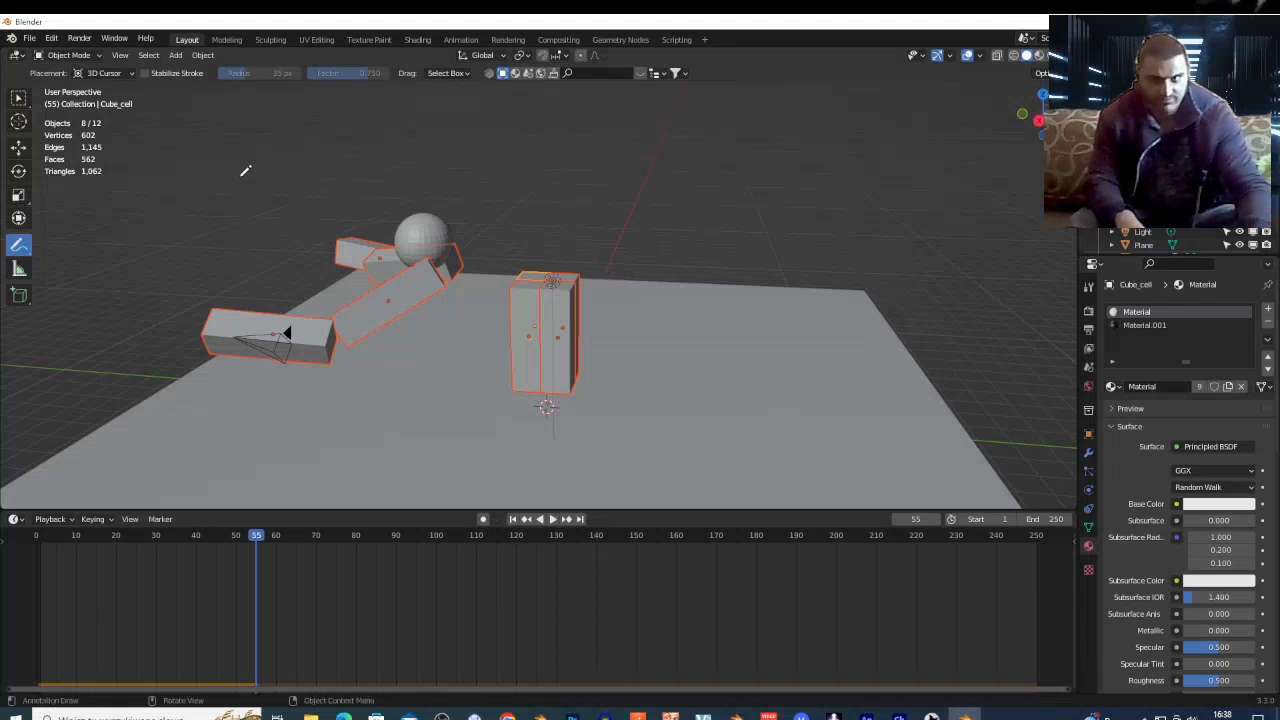
Step: Compare the Cell Fracture material index option with the pieces' Material.001 slot, and restore the Select Box tool
{"action": "left_click", "coordinate": [203, 55]}
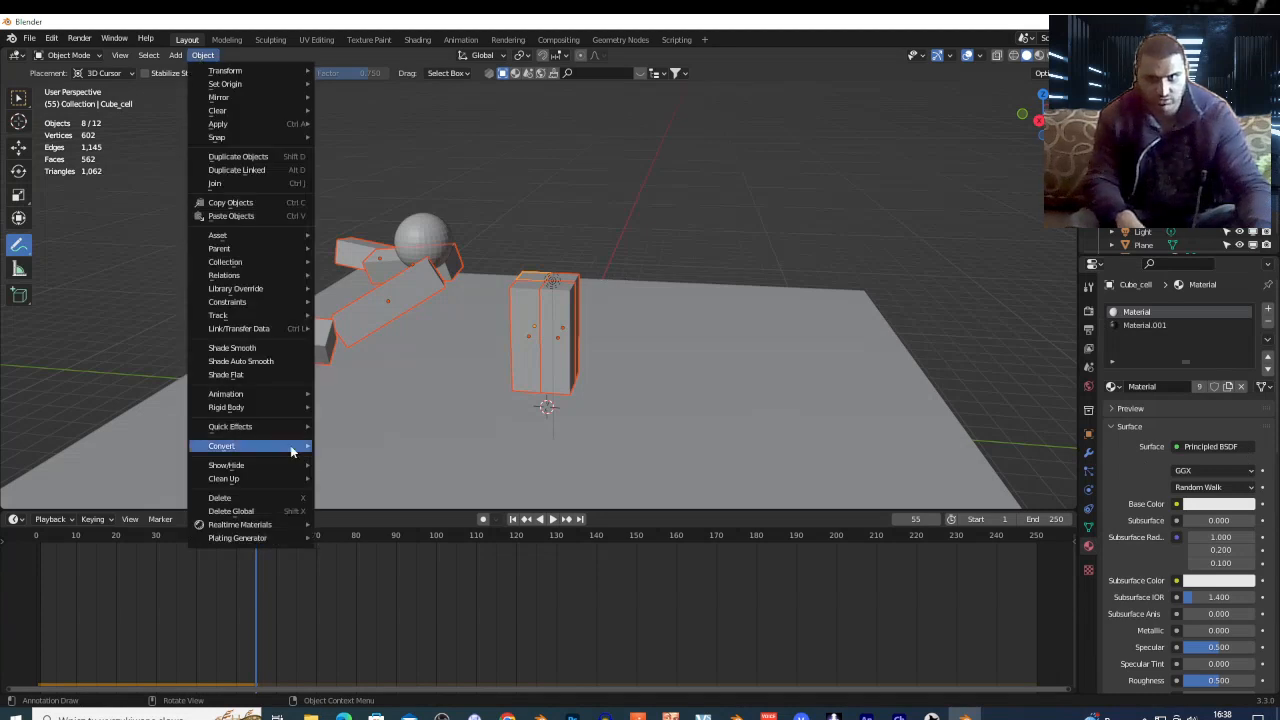
{"action": "mouse_move", "coordinate": [251, 430]}
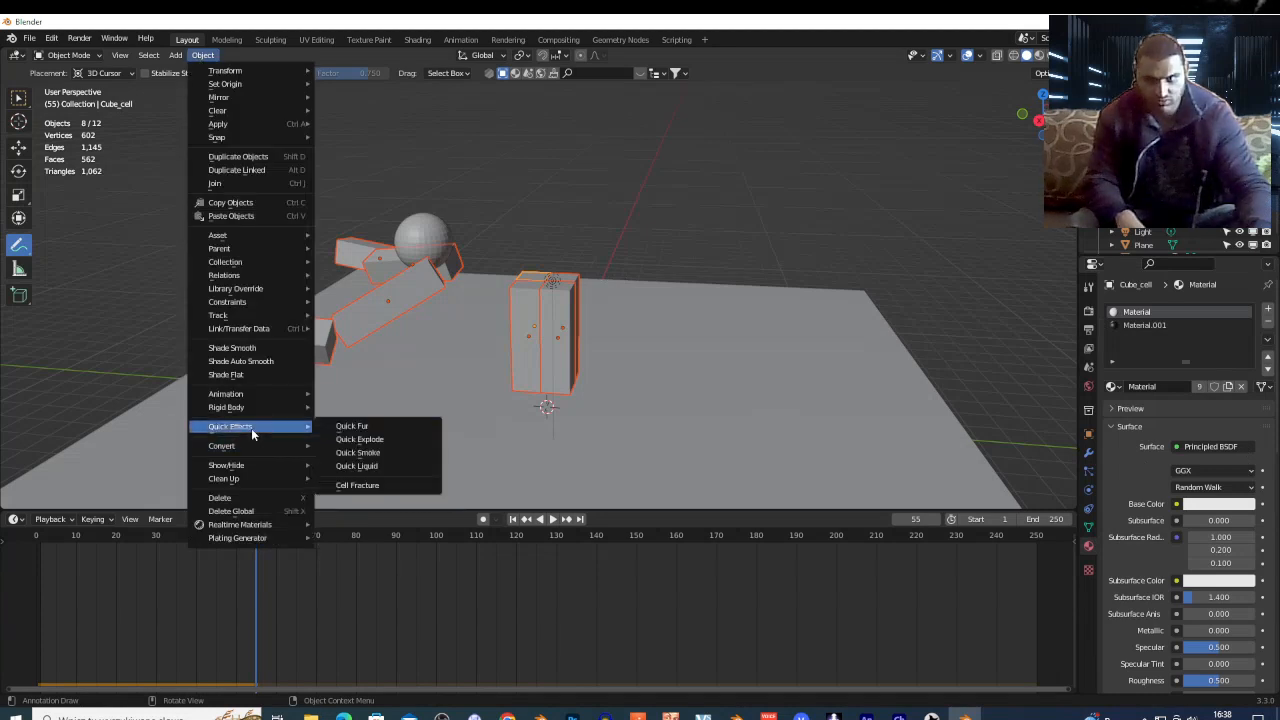
{"action": "left_click", "coordinate": [366, 486]}
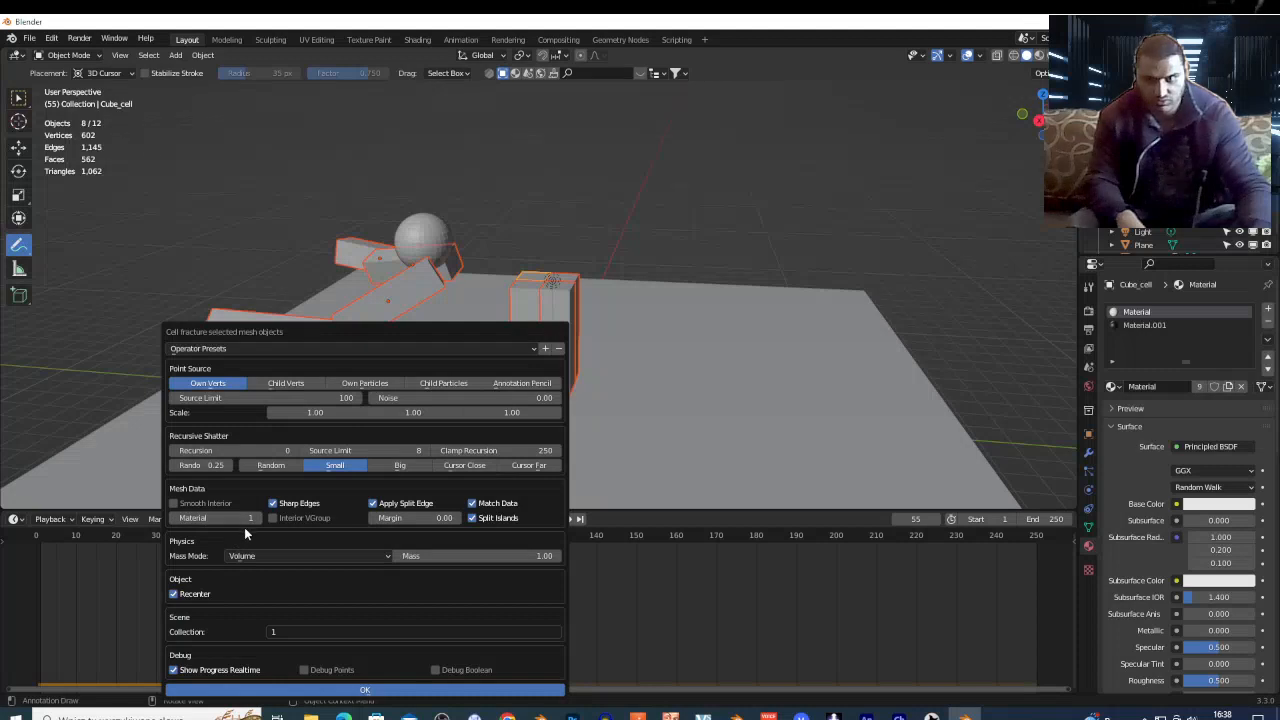
{"action": "left_click", "coordinate": [1172, 327]}
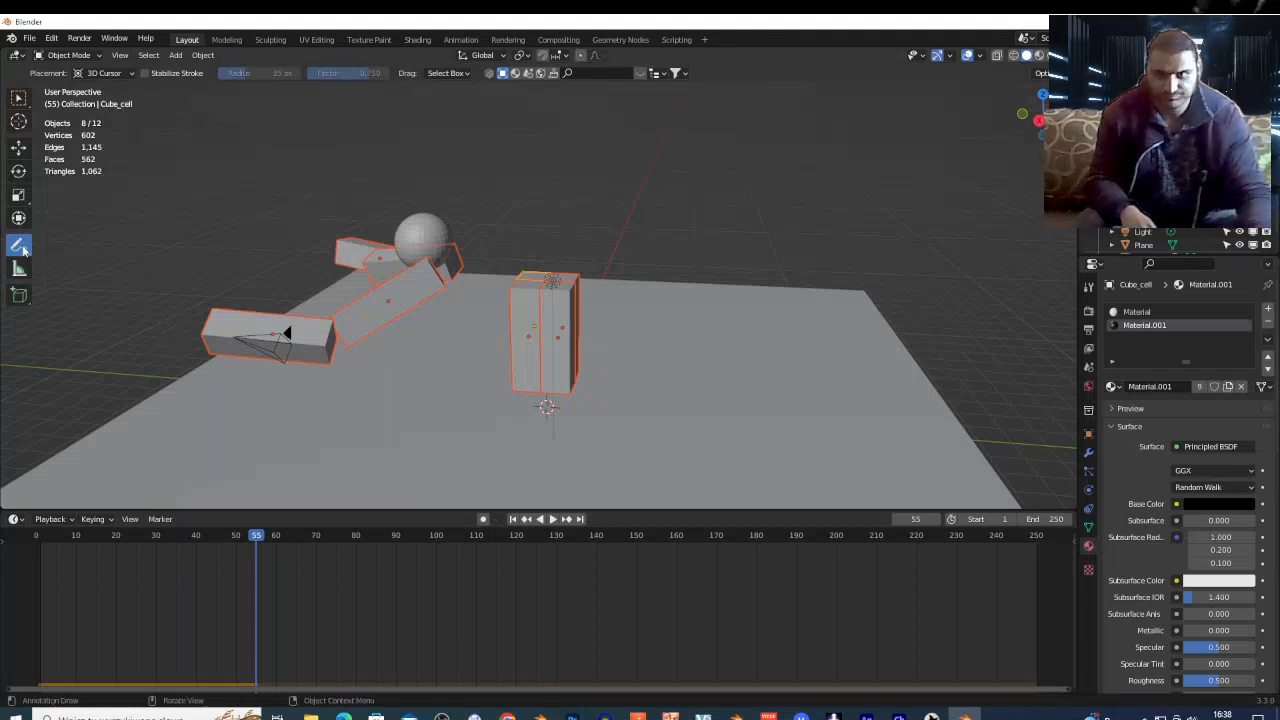
{"action": "left_click", "coordinate": [18, 97]}
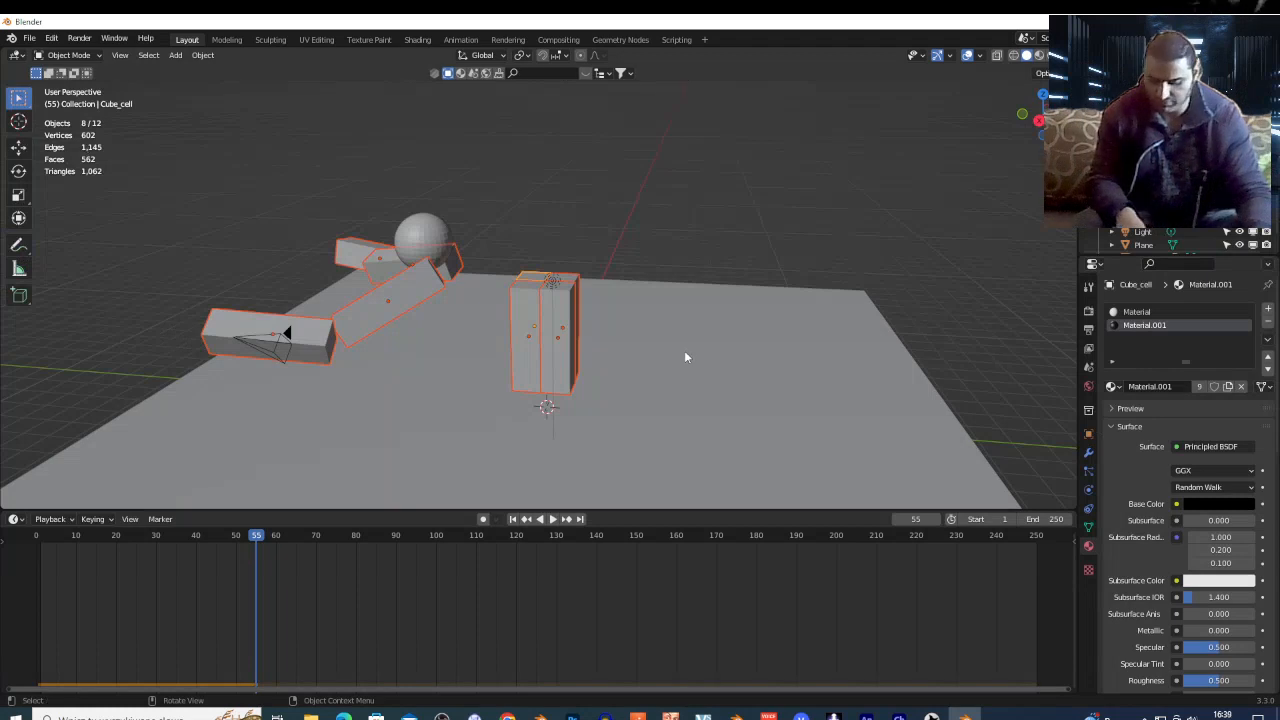
Step: Examine the broken column and floor plane from near and far with walk navigation
{"action": "key", "text": "shift+grave"}
{"action": "key", "text": "s"}
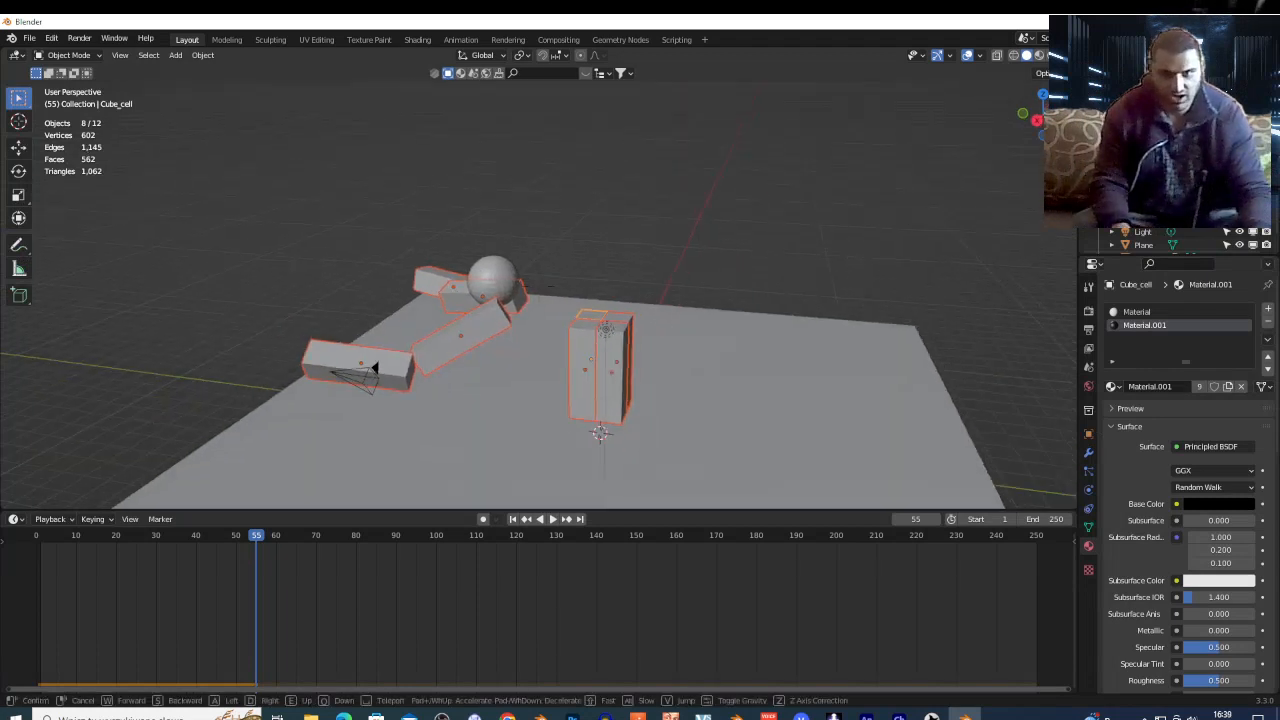
{"action": "left_click", "coordinate": [684, 348]}
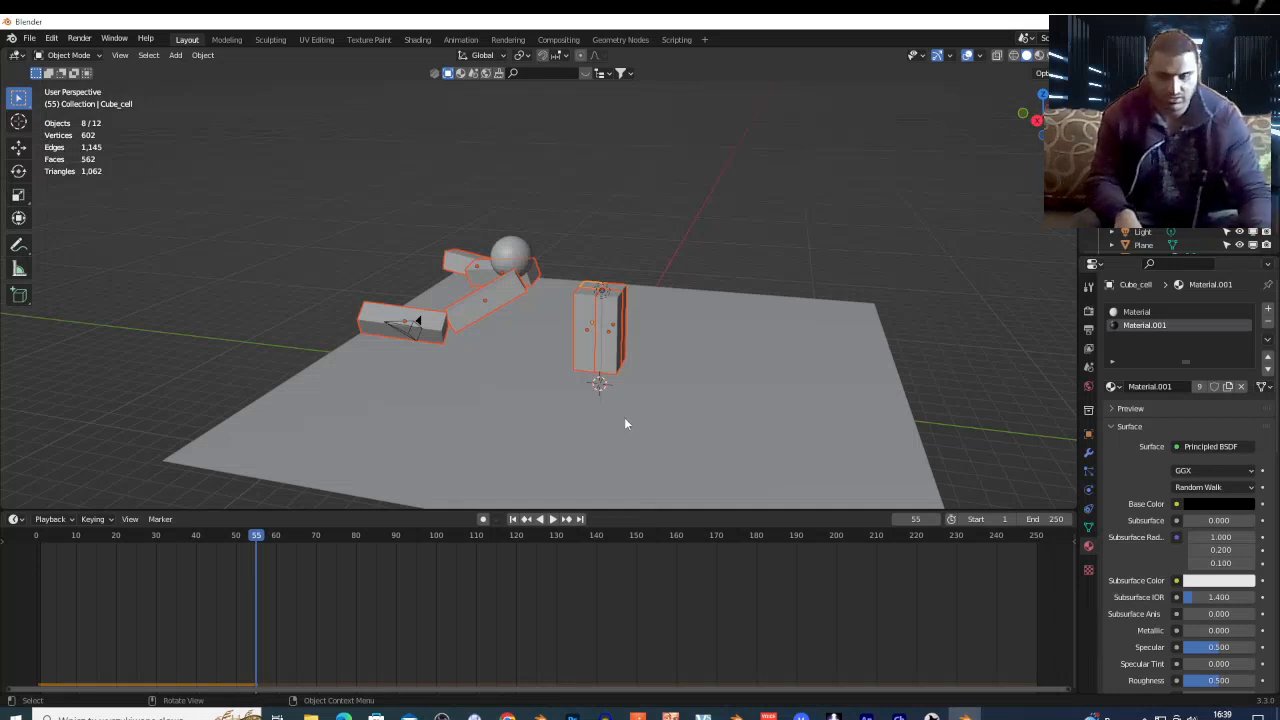
{"action": "key", "text": "shift+grave"}
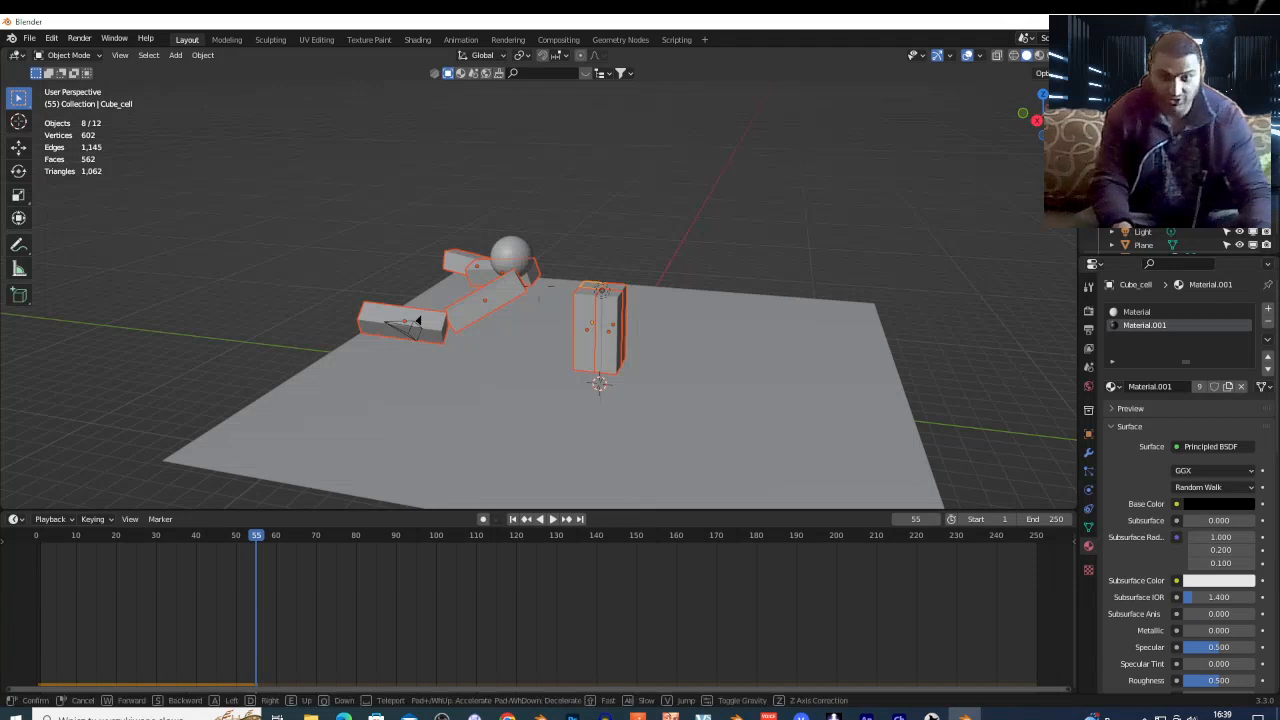
{"action": "key", "text": "w"}
{"action": "key", "text": "w"}
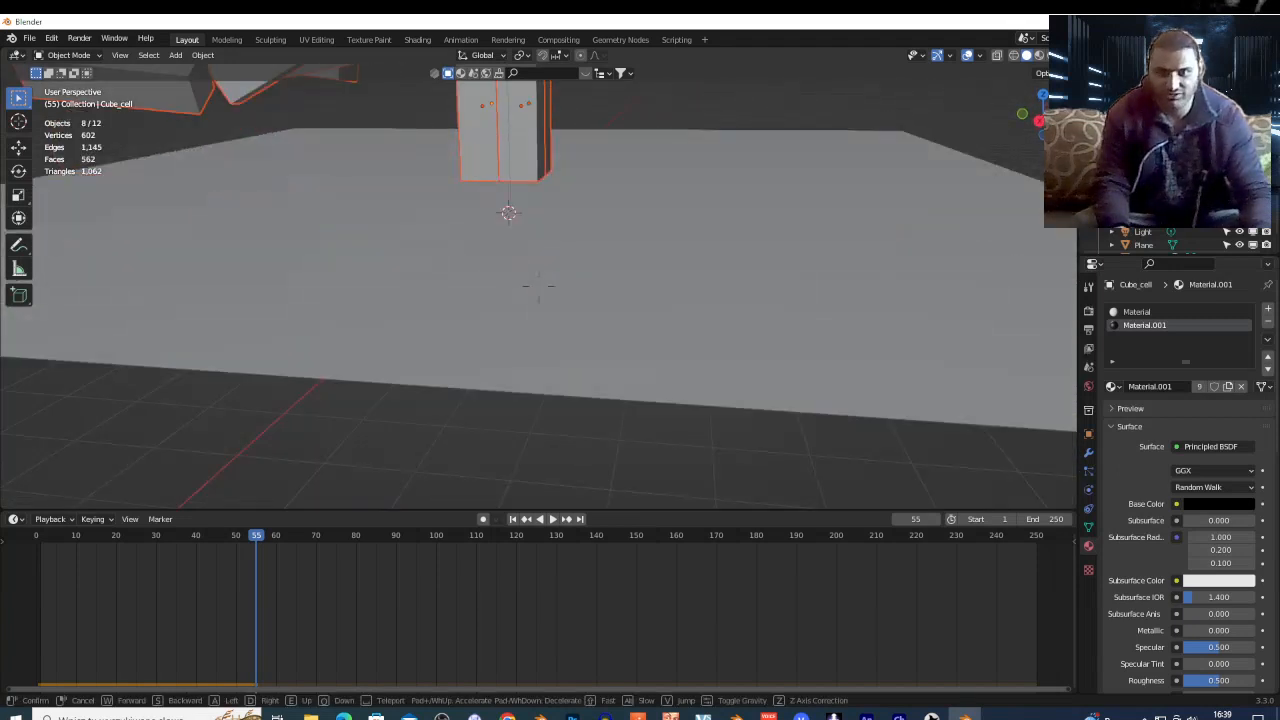
{"action": "key", "text": "w"}
{"action": "key", "text": "s"}
{"action": "key", "text": "s"}
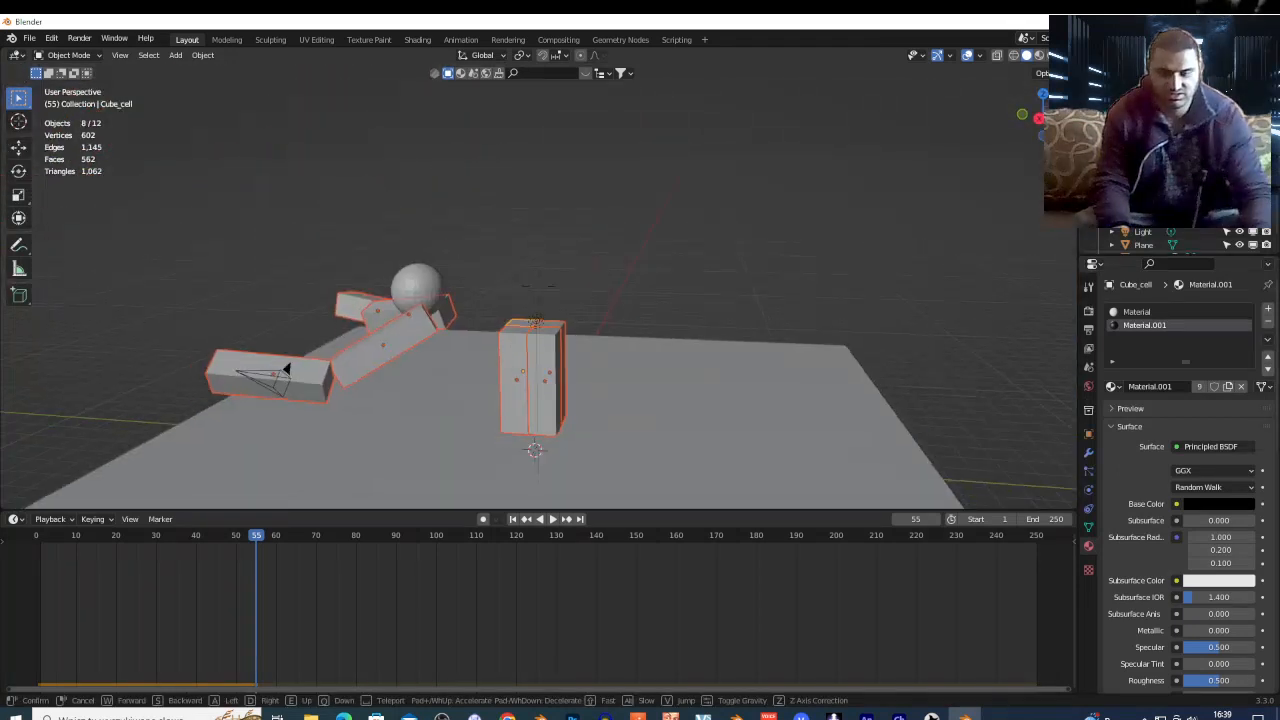
{"action": "left_click", "coordinate": [46, 193]}
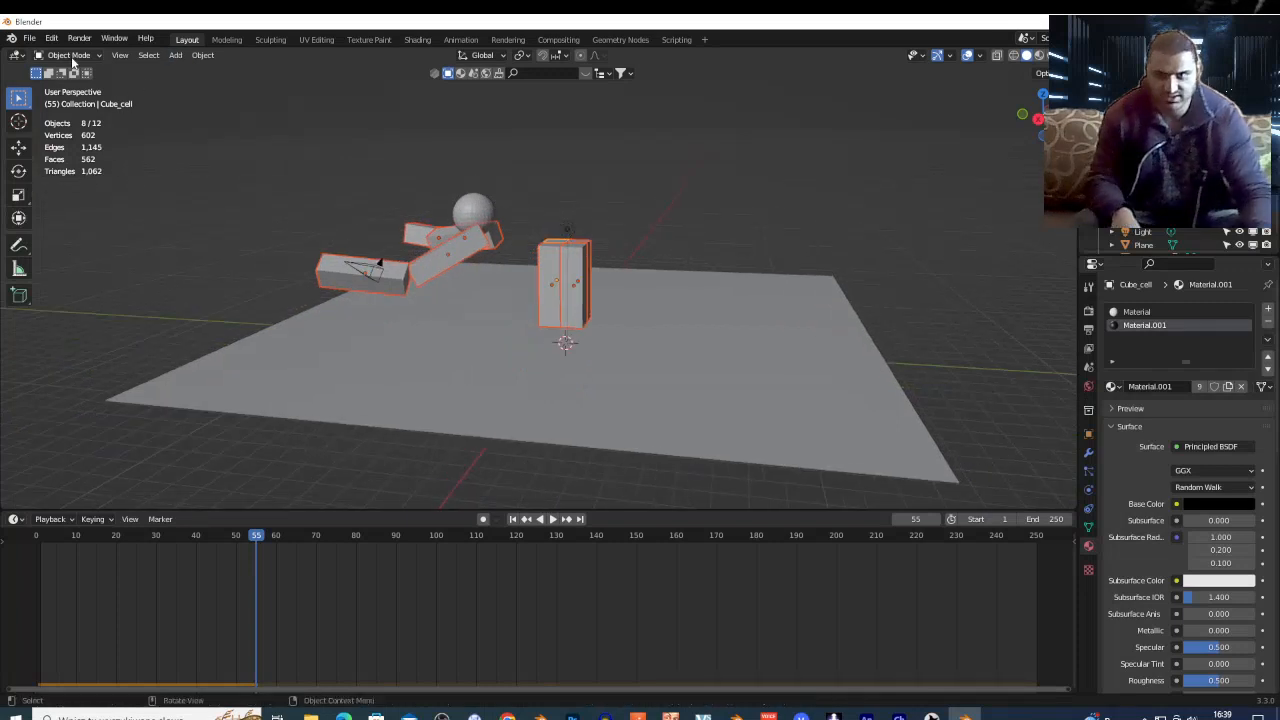
Step: Review the Cell Fracture add-on and the save options in the Preferences
{"action": "left_click", "coordinate": [51, 38]}
{"action": "left_click", "coordinate": [100, 229]}
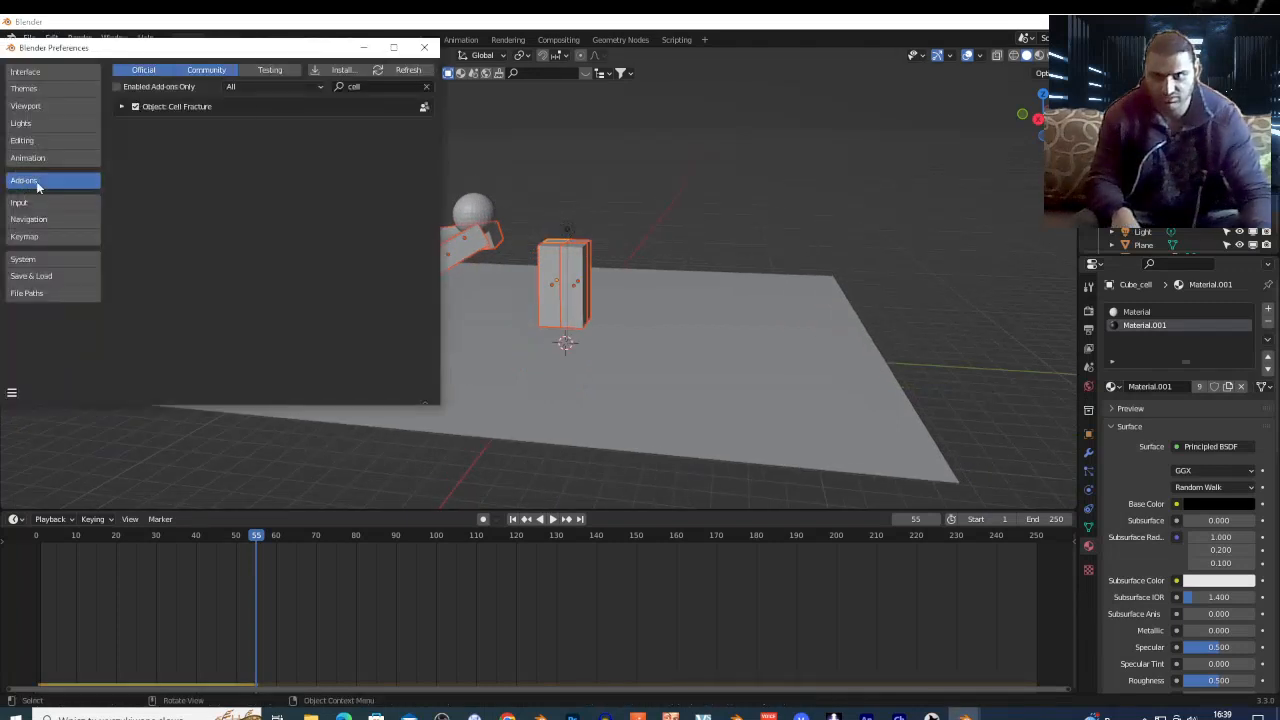
{"action": "left_click", "coordinate": [12, 392]}
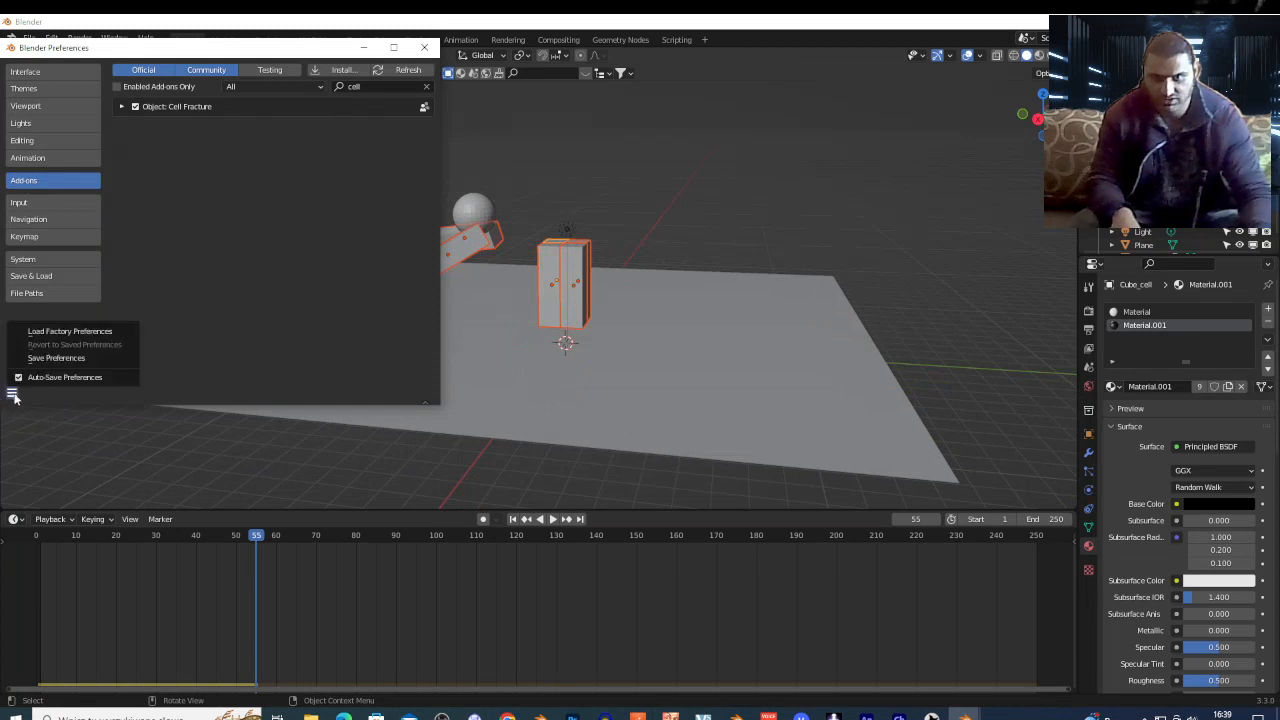
{"action": "left_click", "coordinate": [424, 47]}
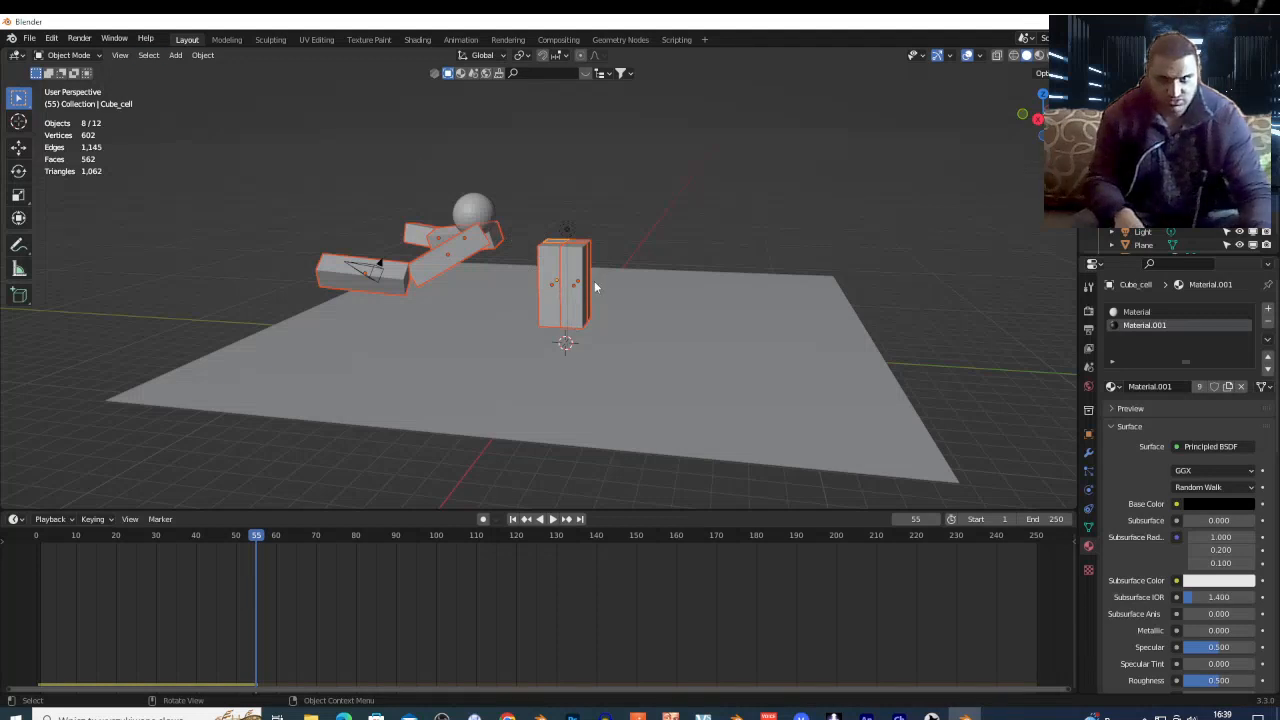
Step: Delete every object in the scene and add a new cube at the 3D cursor
{"action": "key", "text": "a"}
{"action": "key", "text": "x"}
{"action": "left_click", "coordinate": [798, 455]}
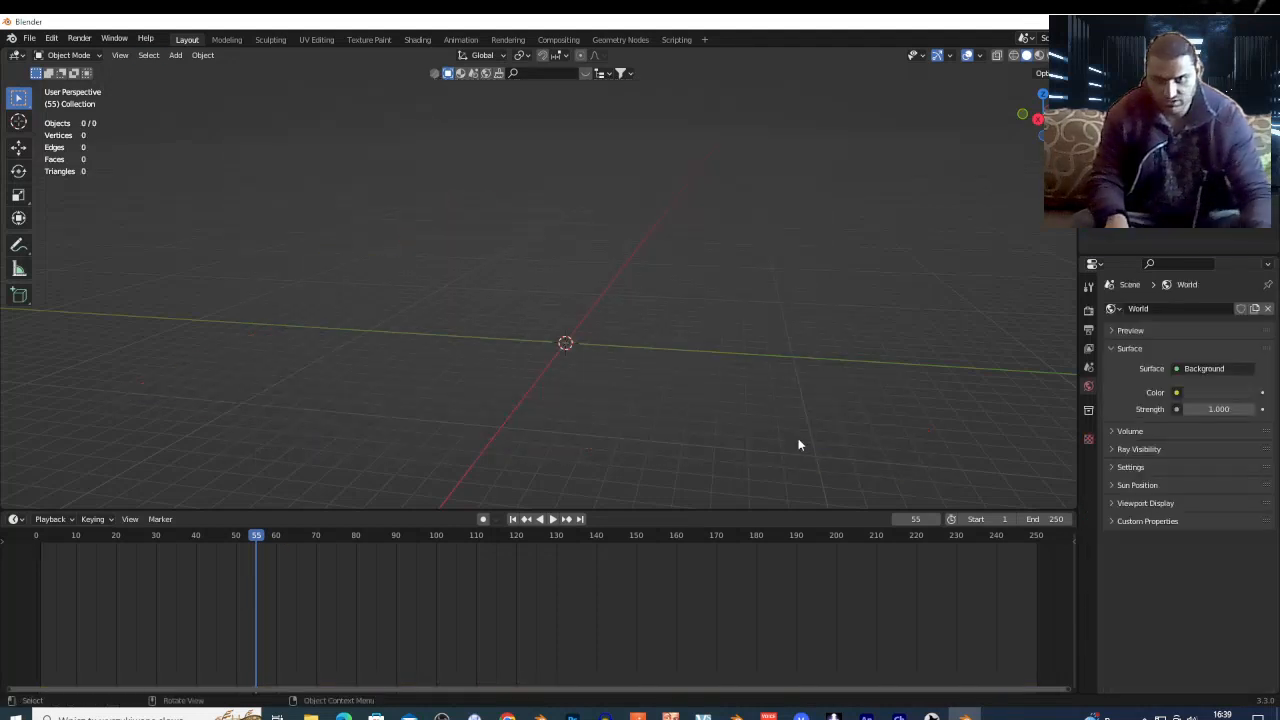
{"action": "key", "text": "shift+a"}
{"action": "mouse_move", "coordinate": [553, 286]}
{"action": "left_click", "coordinate": [605, 300]}
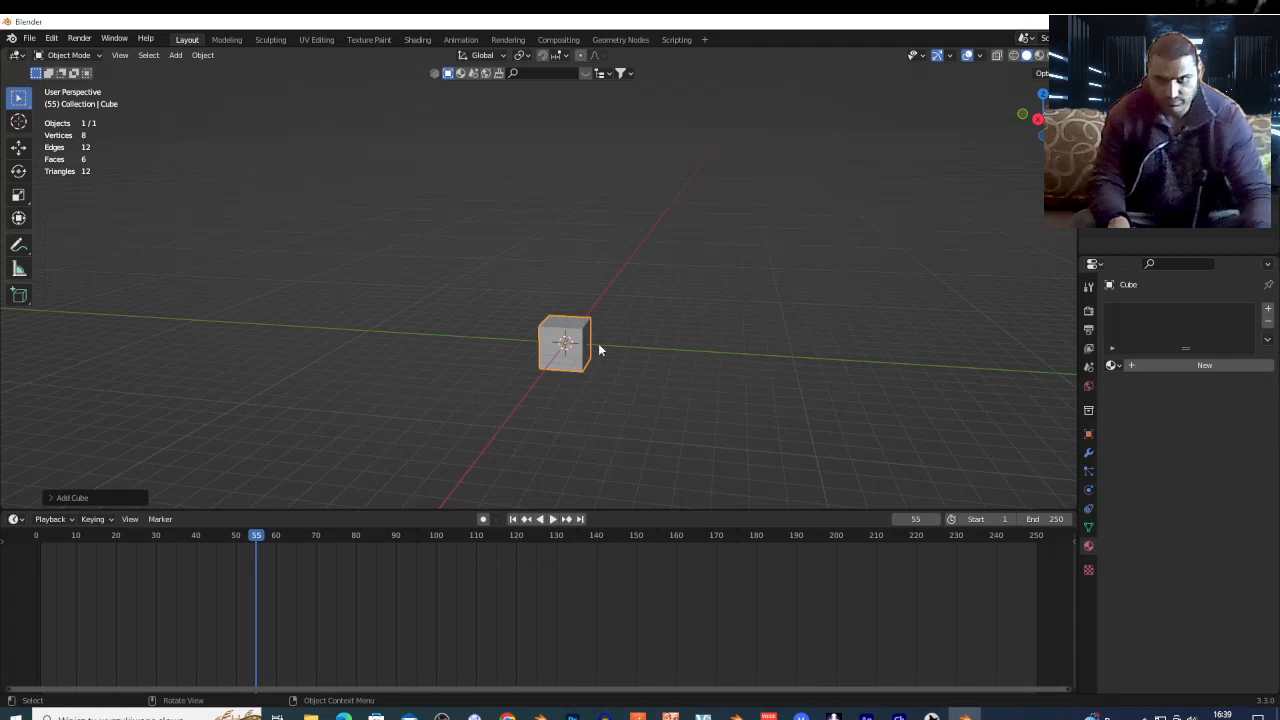
Step: Stretch the cube along the Z axis into a tall column and raise it about 4.25 m along Z
{"action": "key", "text": "s"}
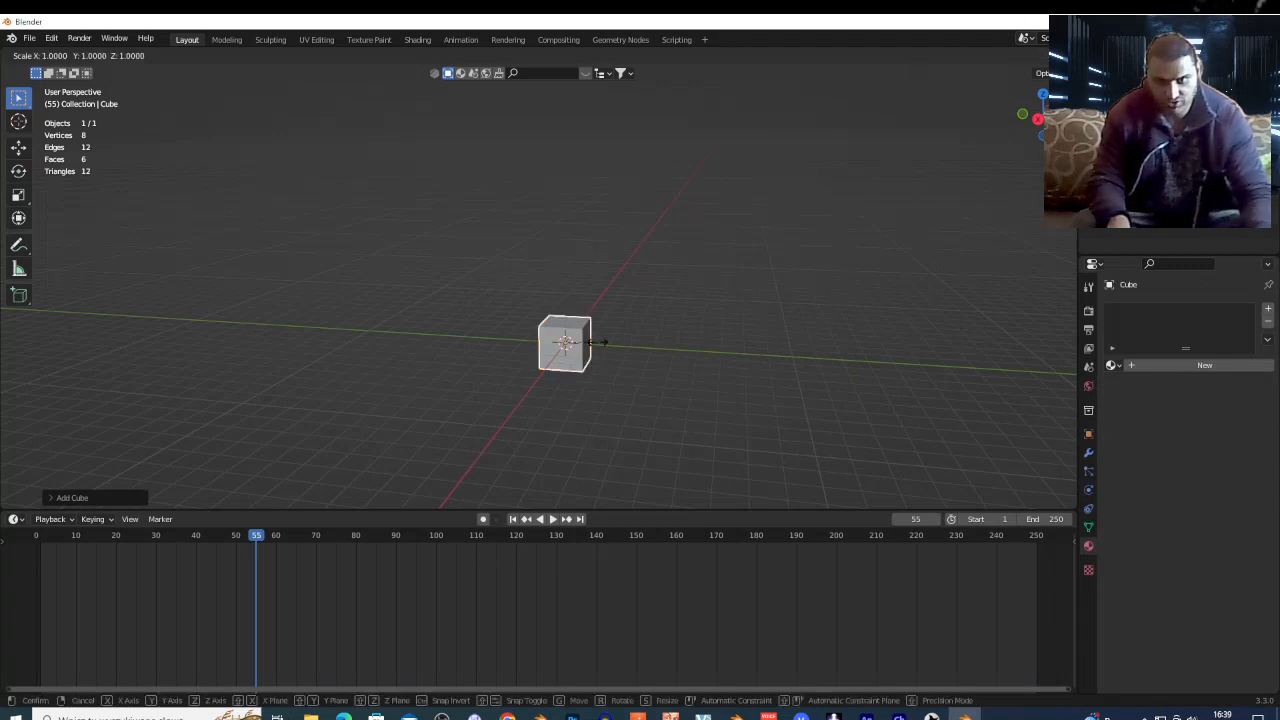
{"action": "key", "text": "z"}
{"action": "left_click", "coordinate": [669, 368]}
{"action": "key", "text": "g"}
{"action": "key", "text": "z"}
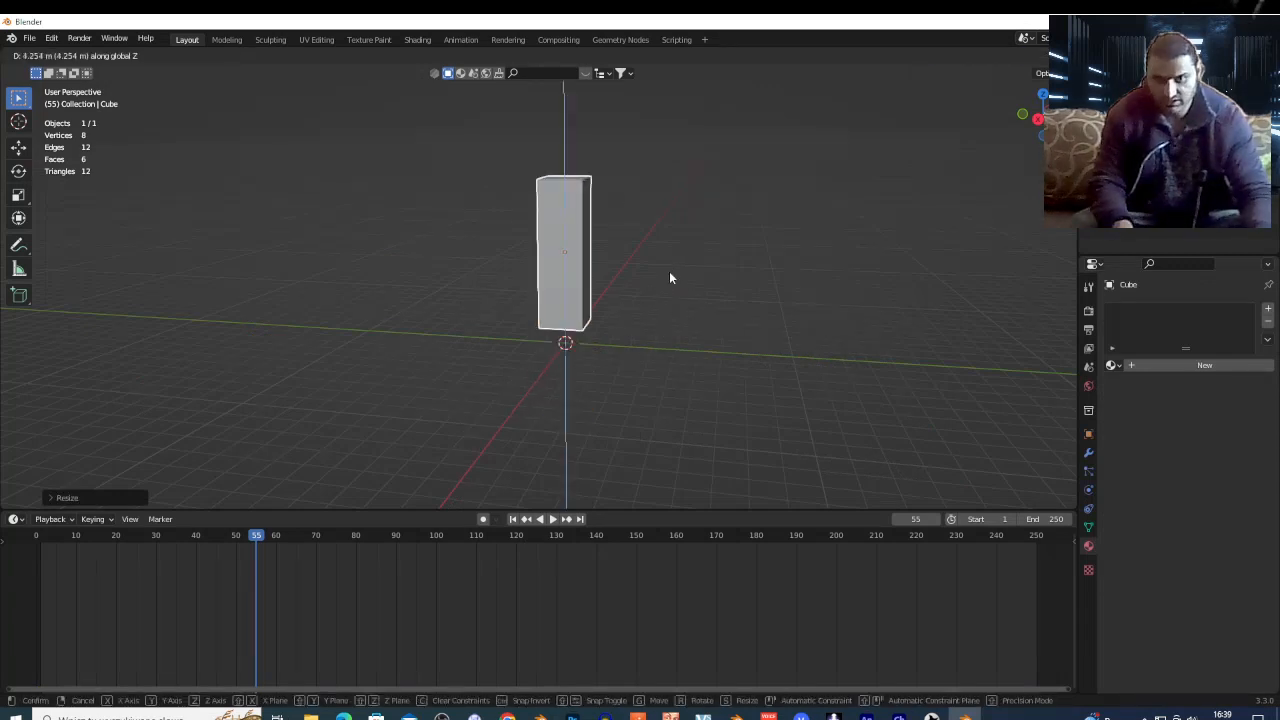
{"action": "left_click", "coordinate": [669, 271]}
Step: Subdivide the whole column mesh twice in Edit Mode and return to Object Mode
{"action": "key", "text": "shift+grave"}
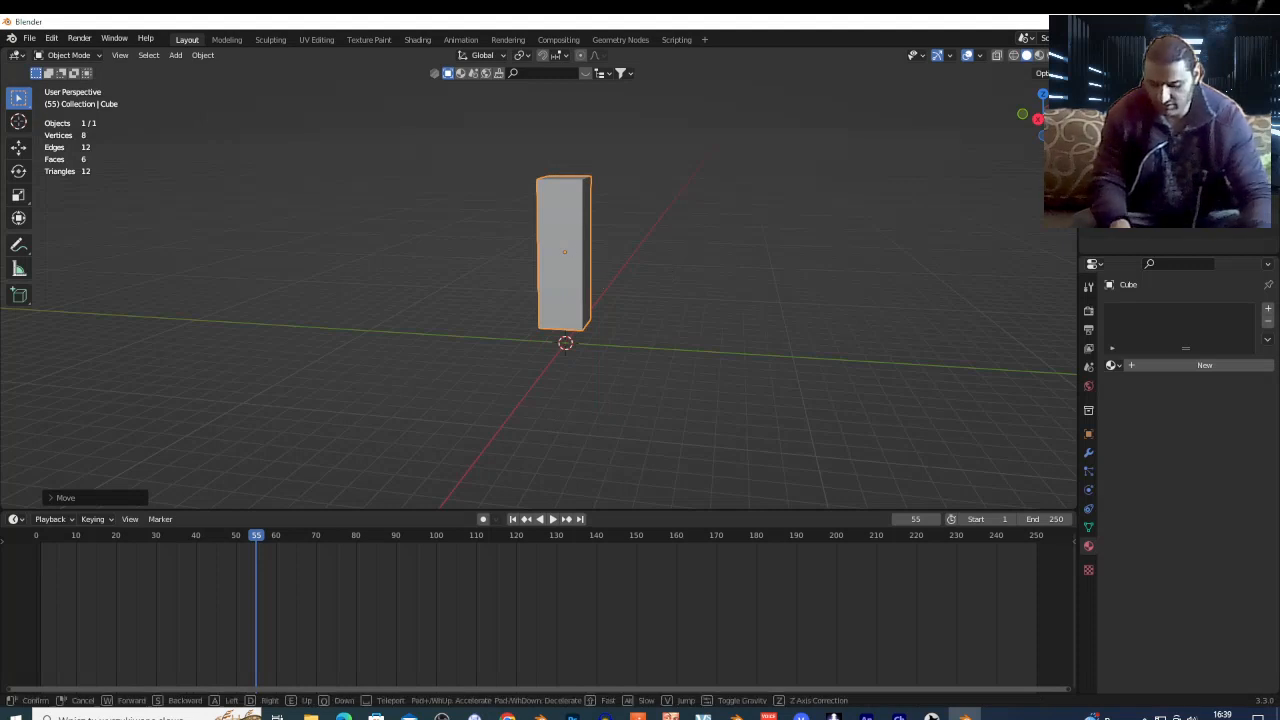
{"action": "key", "text": "w"}
{"action": "key", "text": "a"}
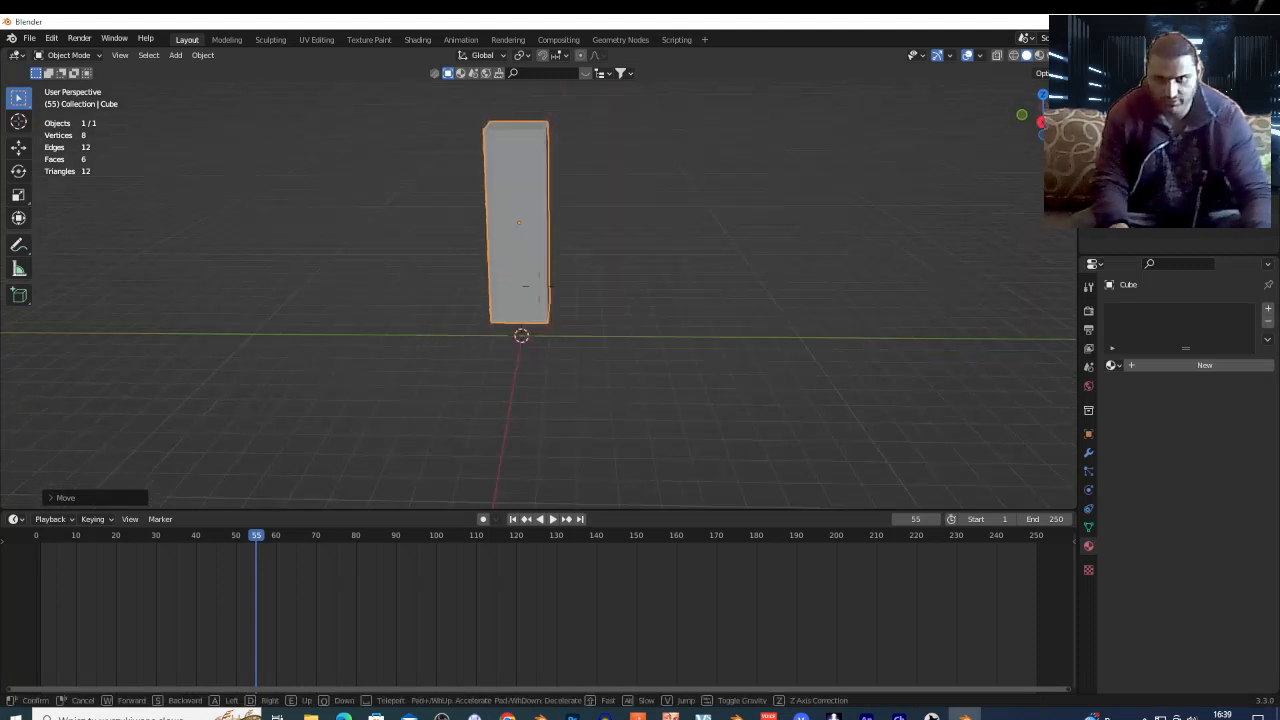
{"action": "left_click", "coordinate": [599, 277]}
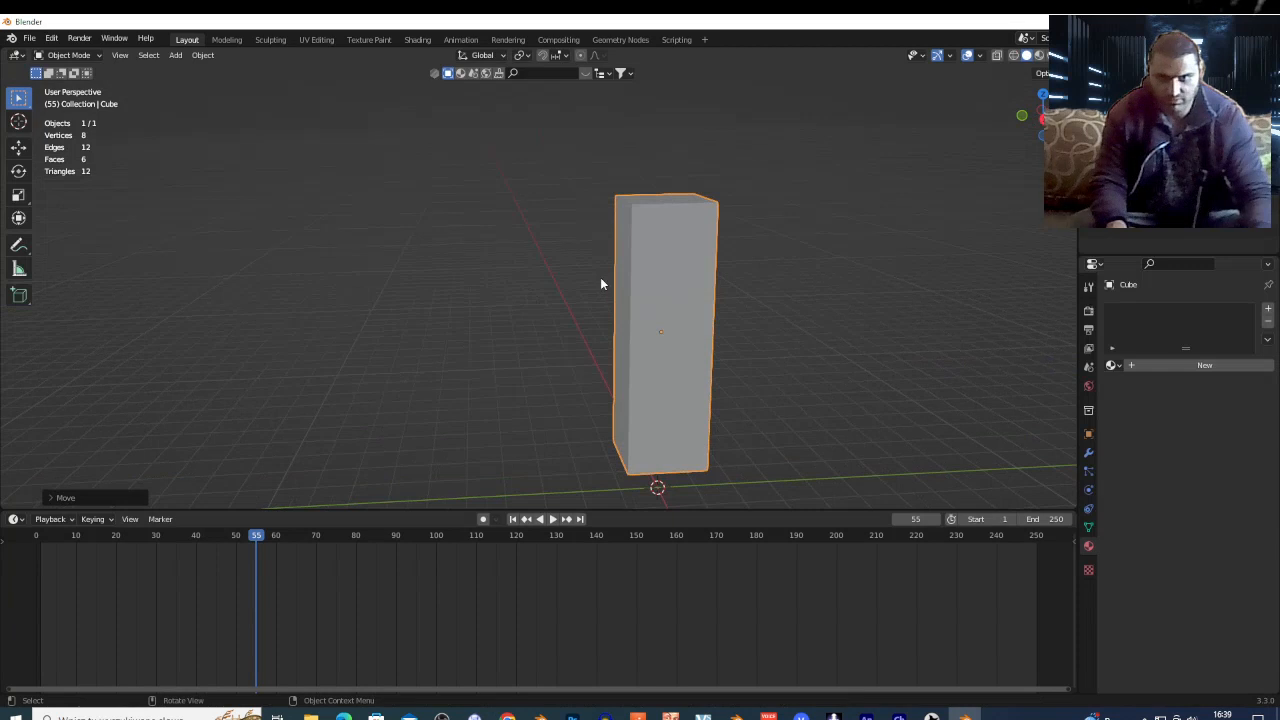
{"action": "key", "text": "Tab"}
{"action": "right_click", "coordinate": [551, 209]}
{"action": "right_click", "coordinate": [401, 209]}
{"action": "left_click", "coordinate": [401, 209]}
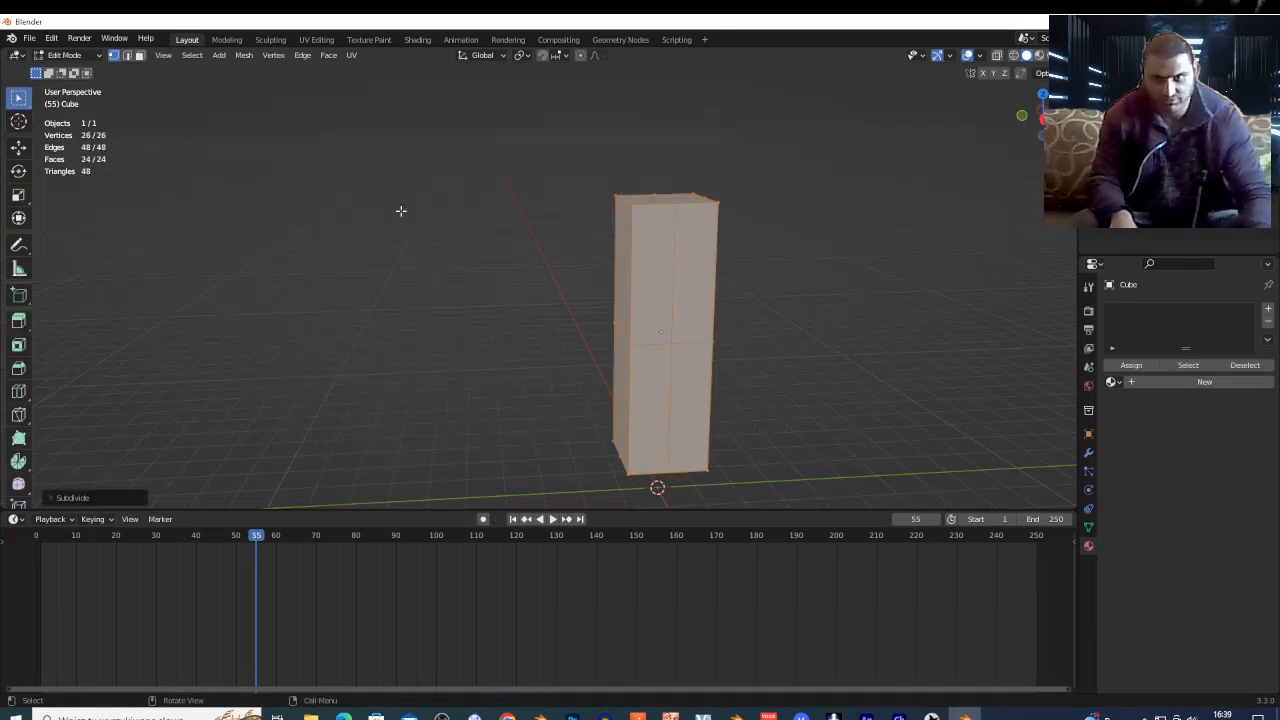
{"action": "right_click", "coordinate": [401, 210]}
{"action": "left_click", "coordinate": [405, 201]}
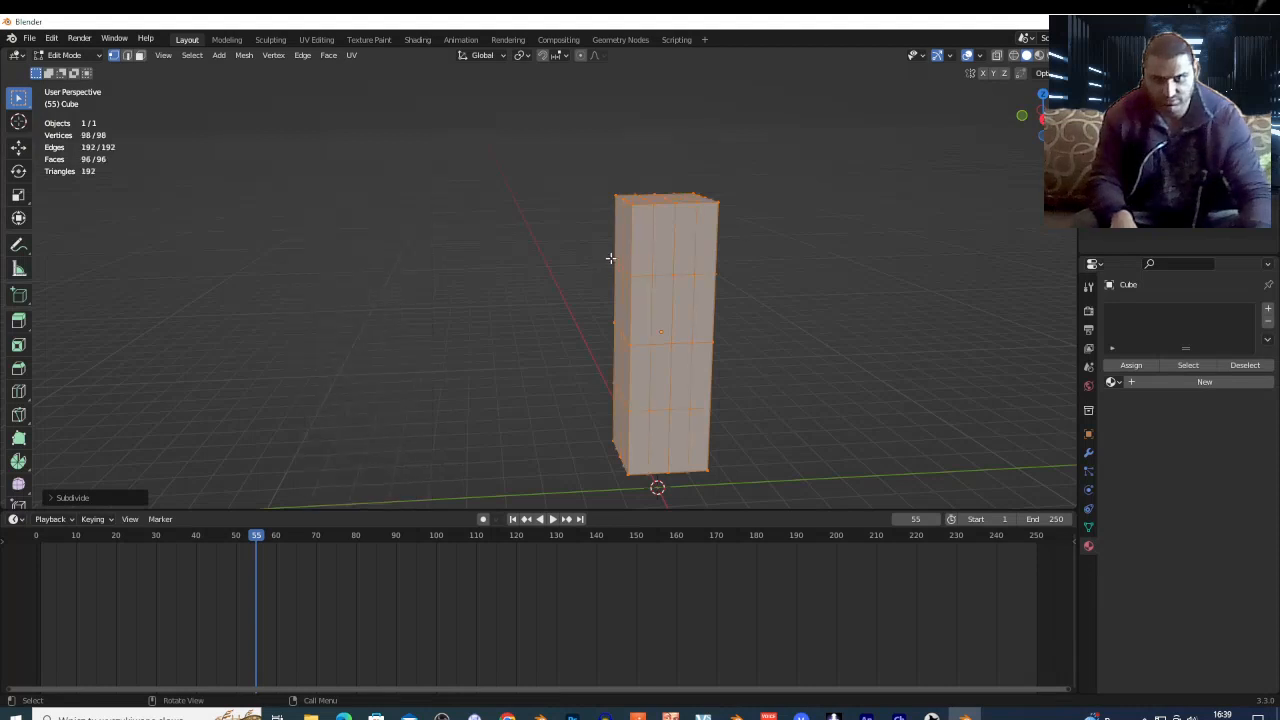
{"action": "middle_click_drag", "start_coordinate": [626, 290], "coordinate": [669, 299]}
{"action": "scroll", "coordinate": [600, 298], "scroll_direction": "up", "scroll_amount": 1}
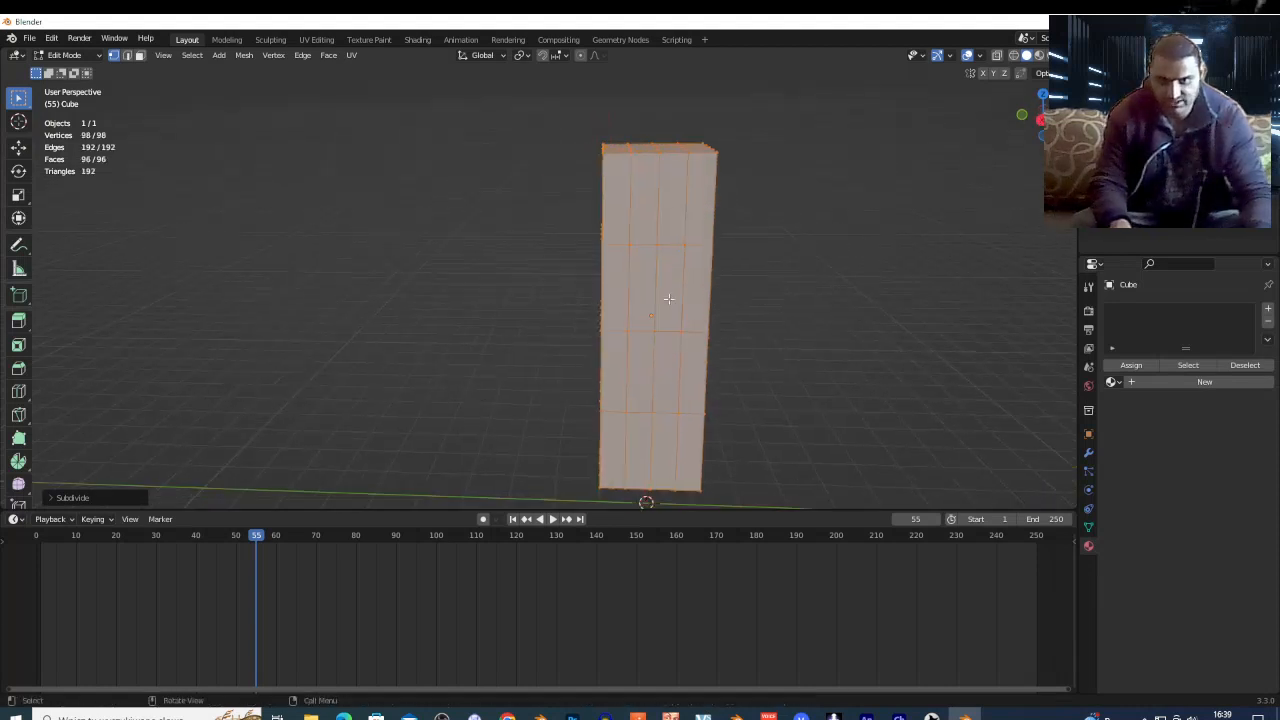
{"action": "key", "text": "Tab"}
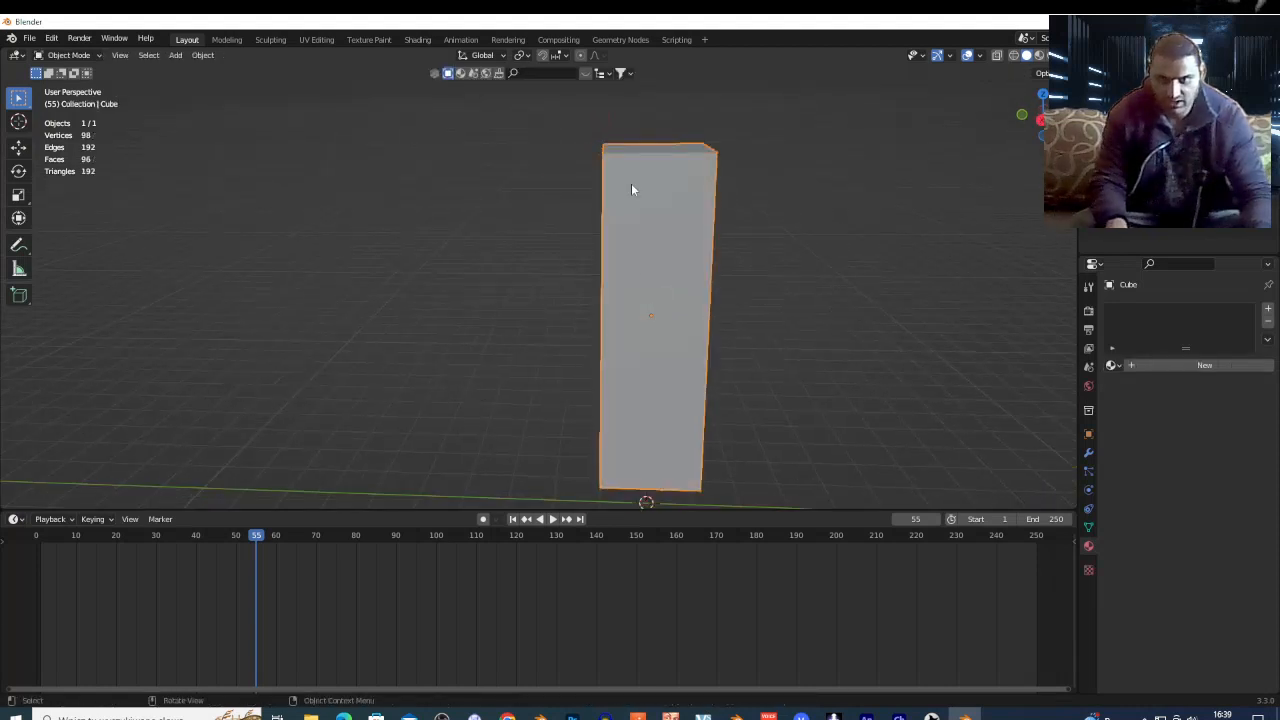
Step: Run Cell Fracture on the column with Own Verts as point source, a source limit of 100 and noise of 0.42
{"action": "left_click", "coordinate": [202, 56]}
{"action": "mouse_move", "coordinate": [255, 430]}
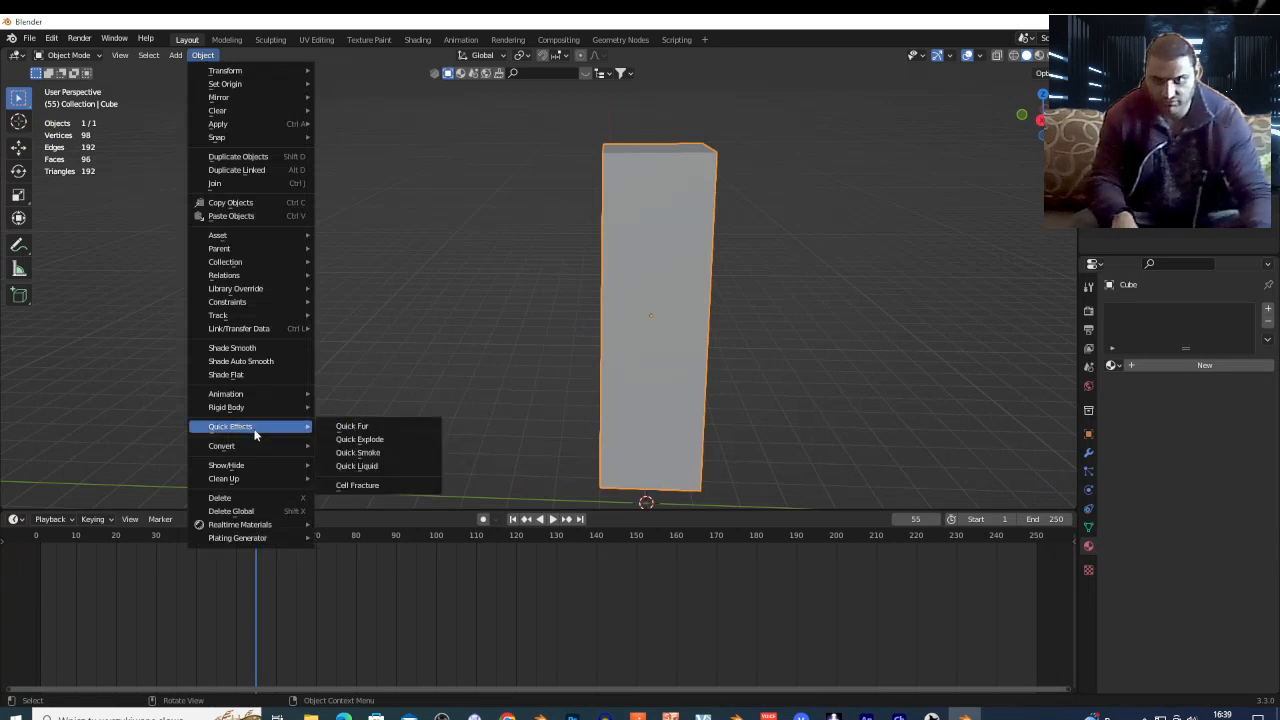
{"action": "left_click", "coordinate": [381, 486]}
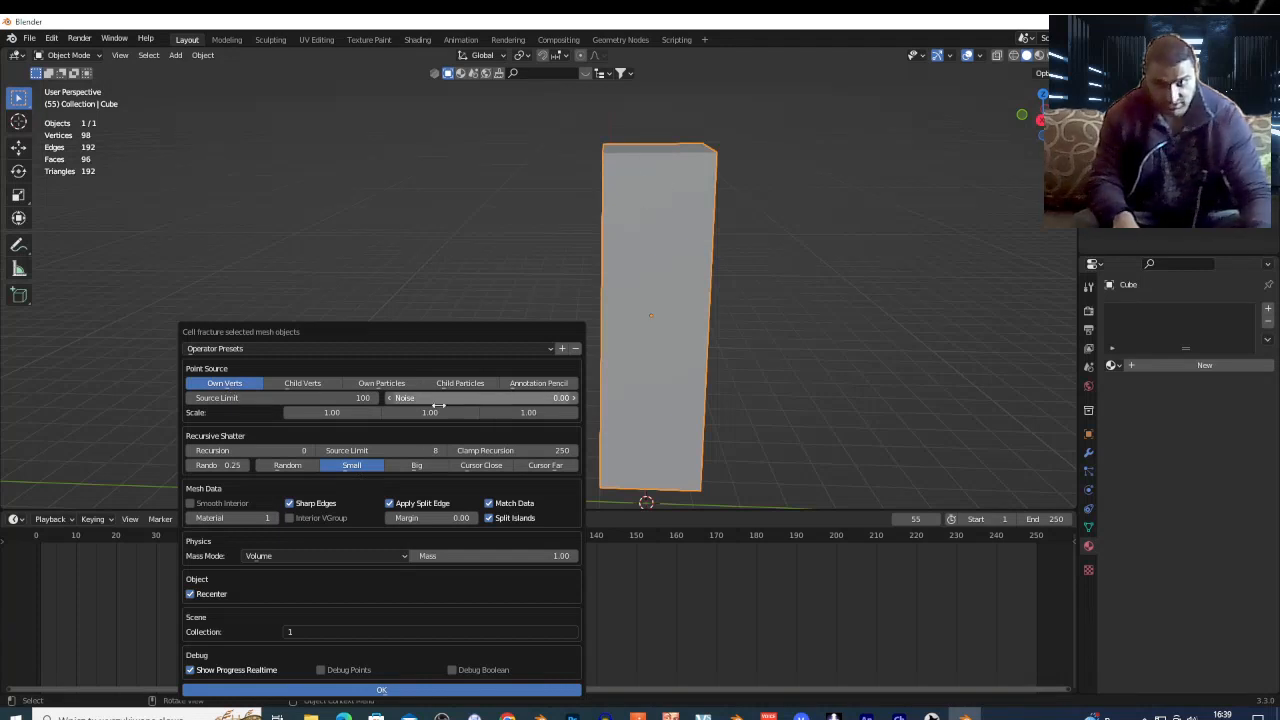
{"action": "left_click_drag", "start_coordinate": [420, 398], "coordinate": [520, 398]}
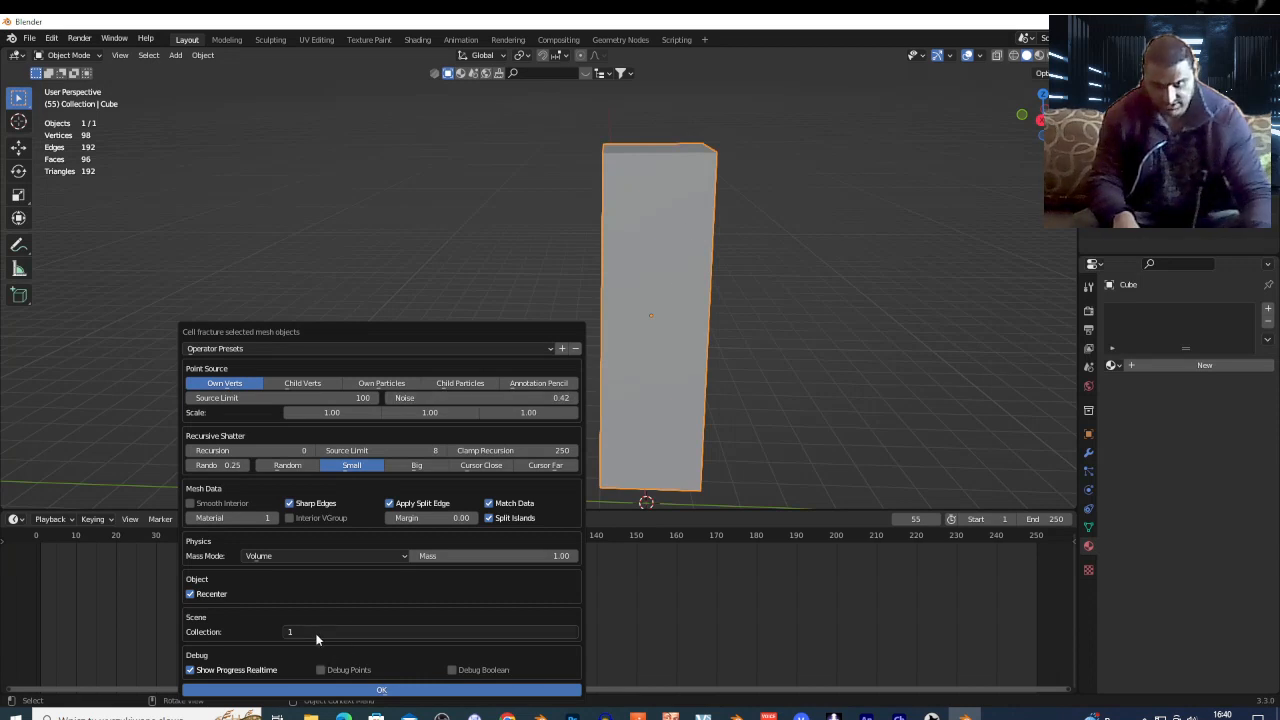
{"action": "left_click", "coordinate": [373, 689]}
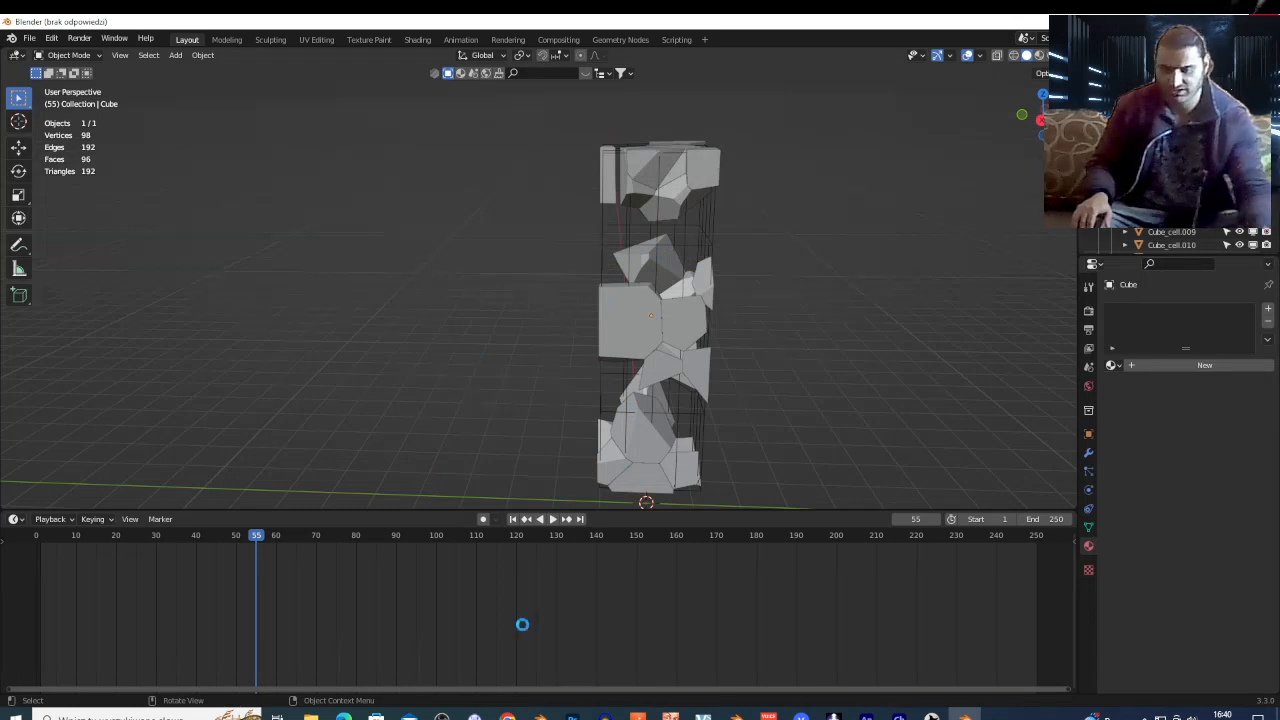
{"action": "left_click", "coordinate": [441, 716]}
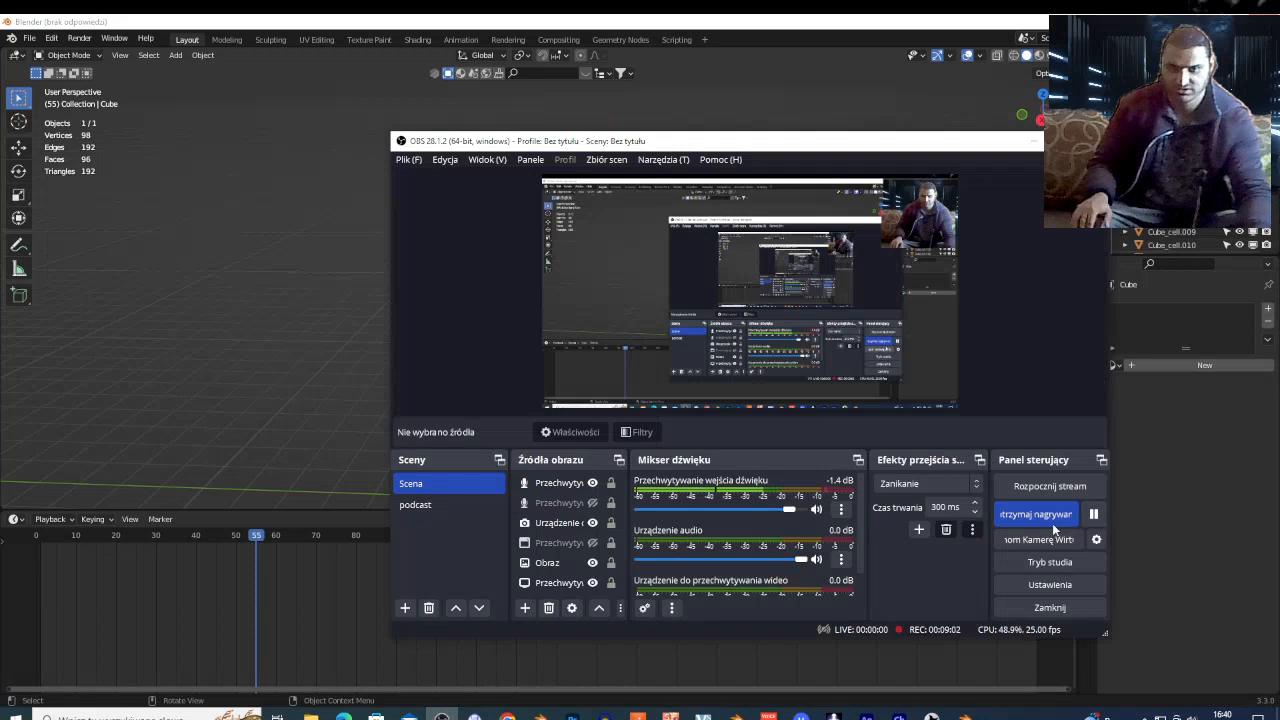